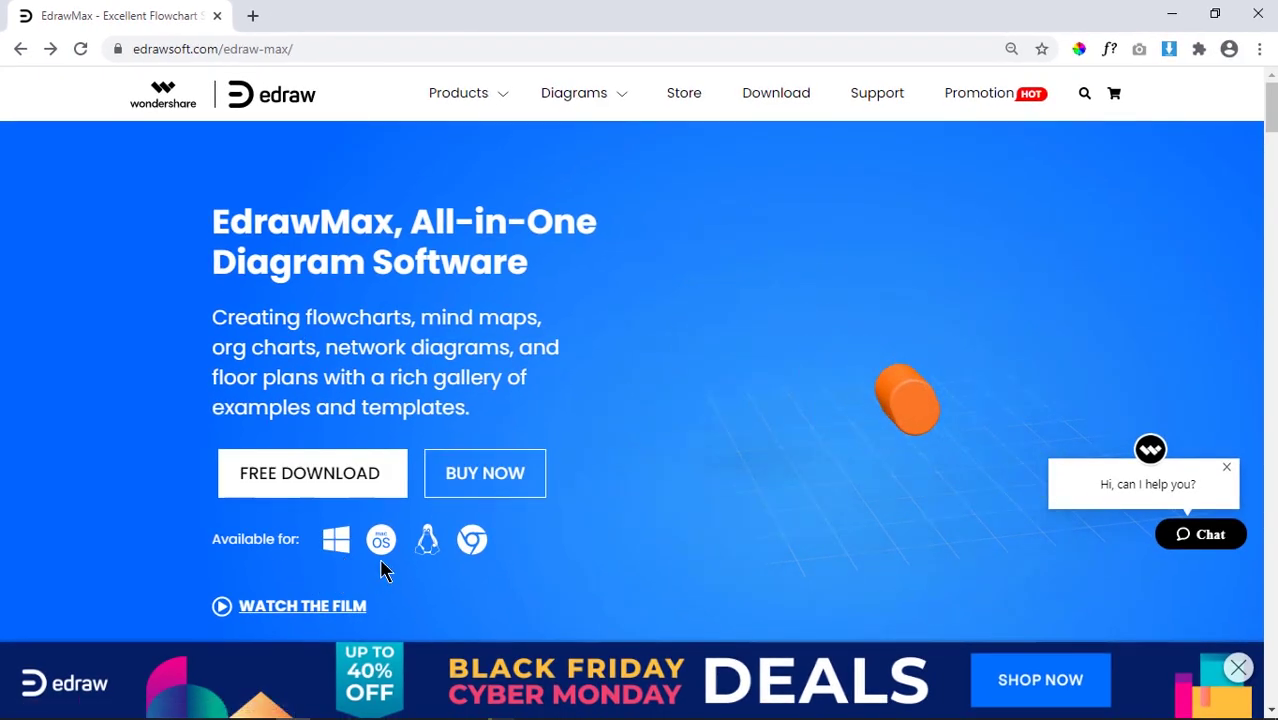
Step: Open the online version of EdrawMax and look through its diagram categories from Flowchart and Mind Map to Project Management and Software Development
left_click(475, 553)
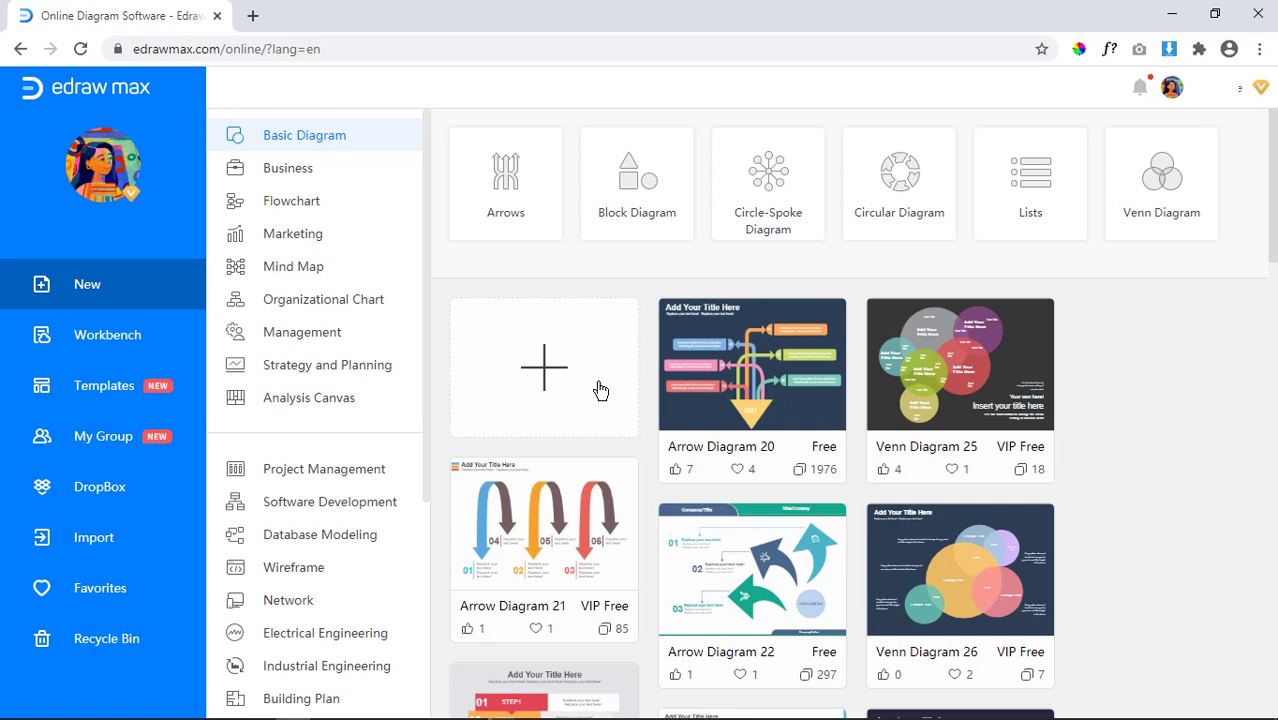
left_click(350, 205)
left_click(320, 270)
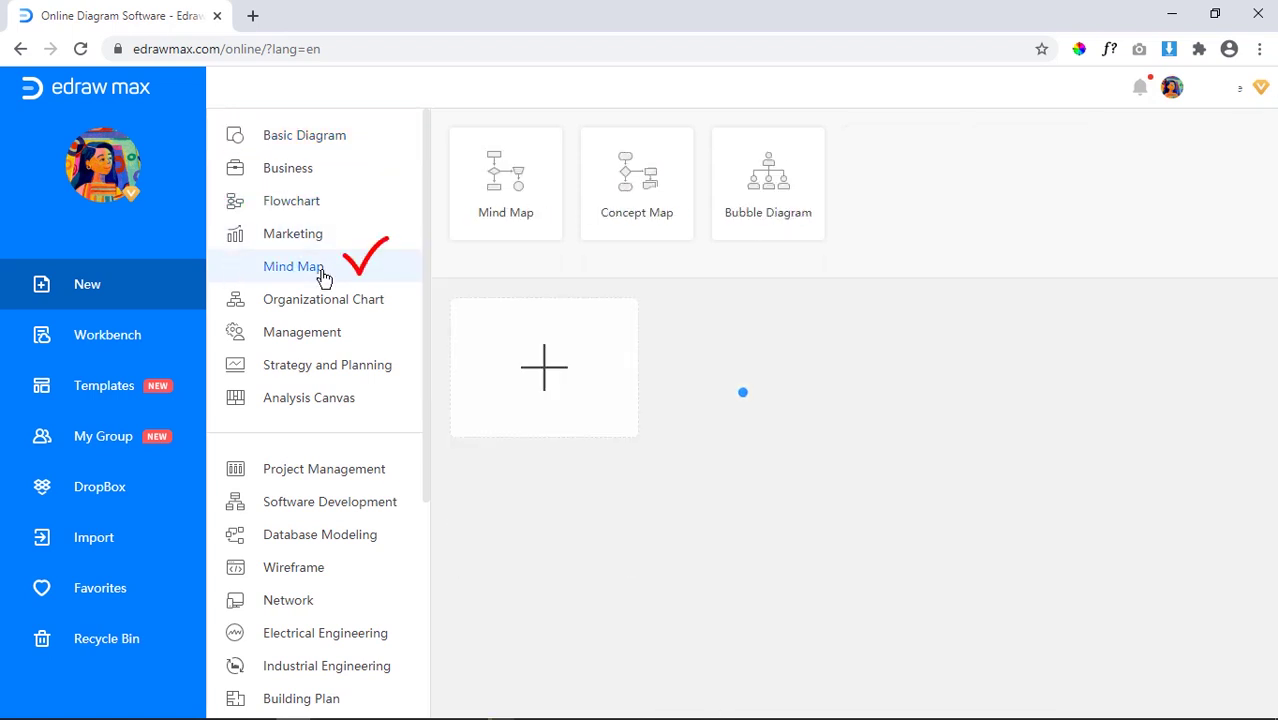
left_click(343, 305)
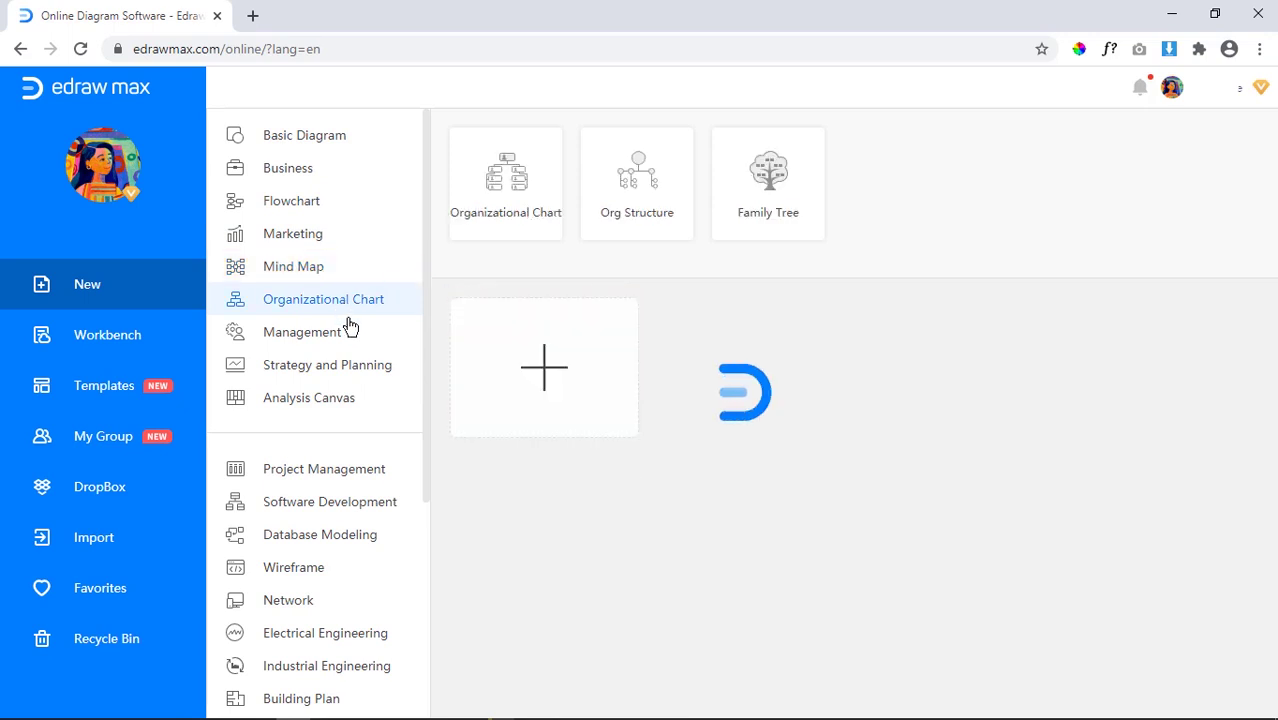
left_click(331, 340)
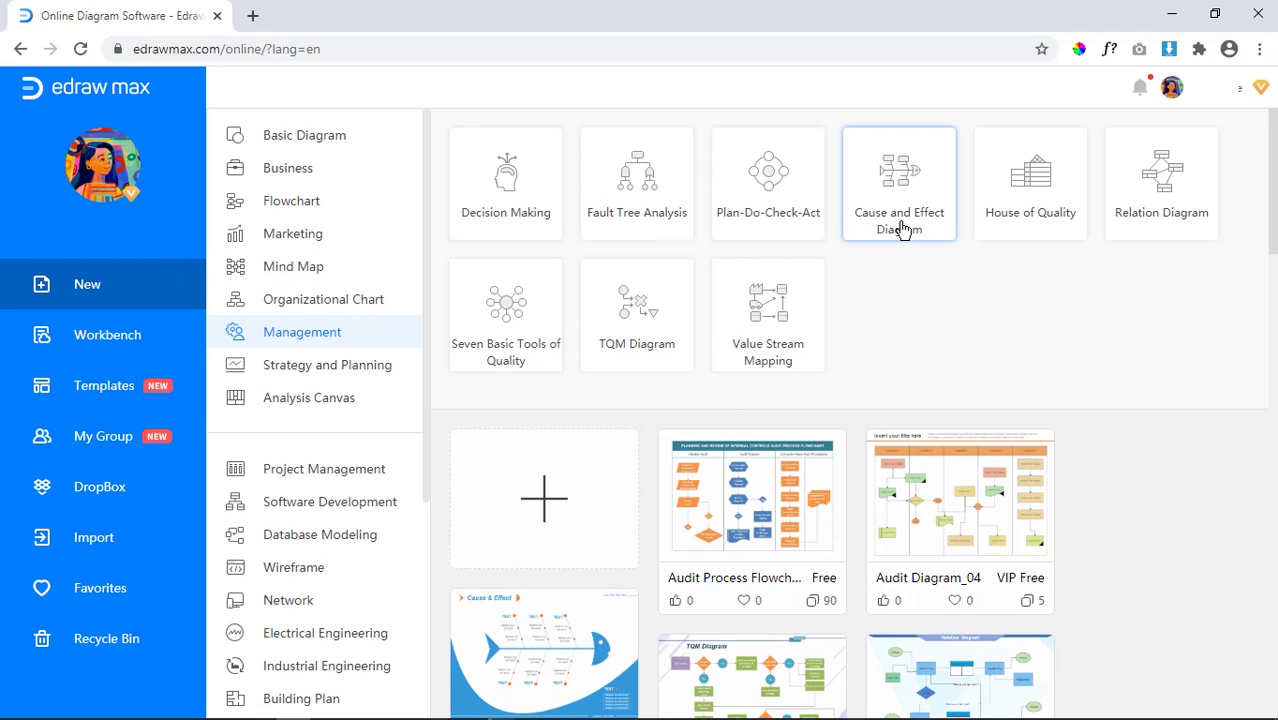
left_click(366, 466)
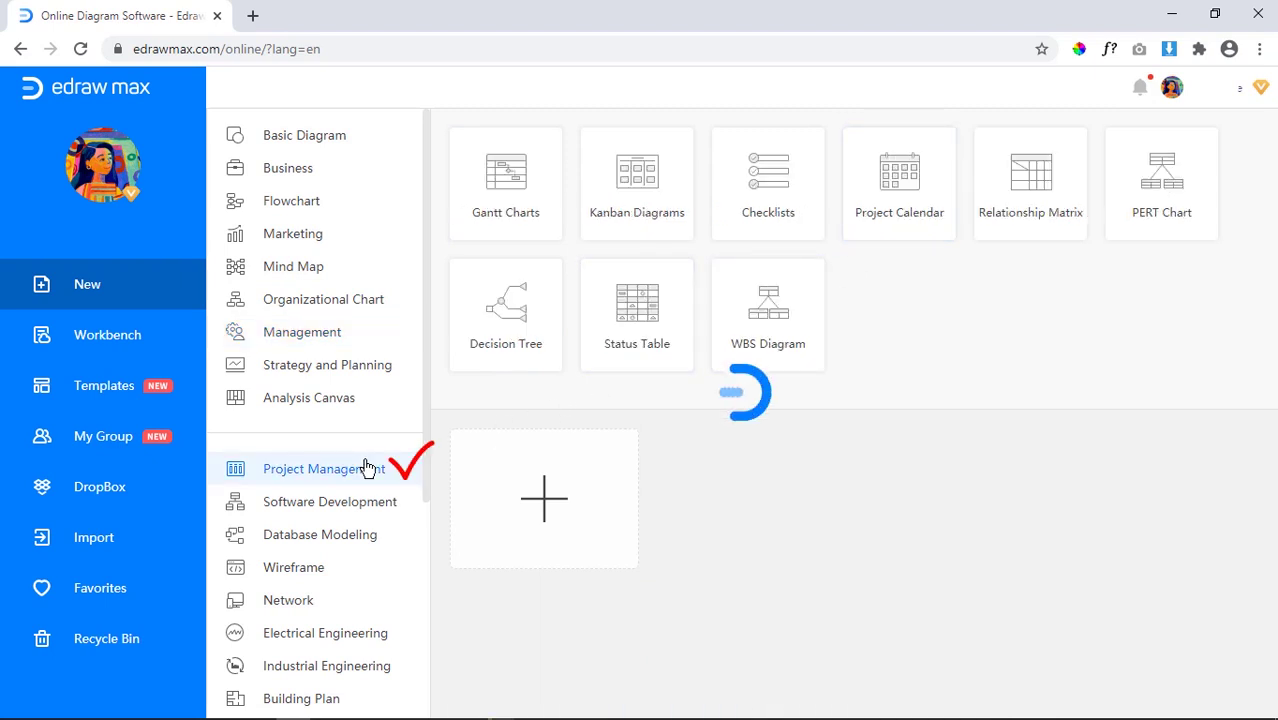
left_click(370, 501)
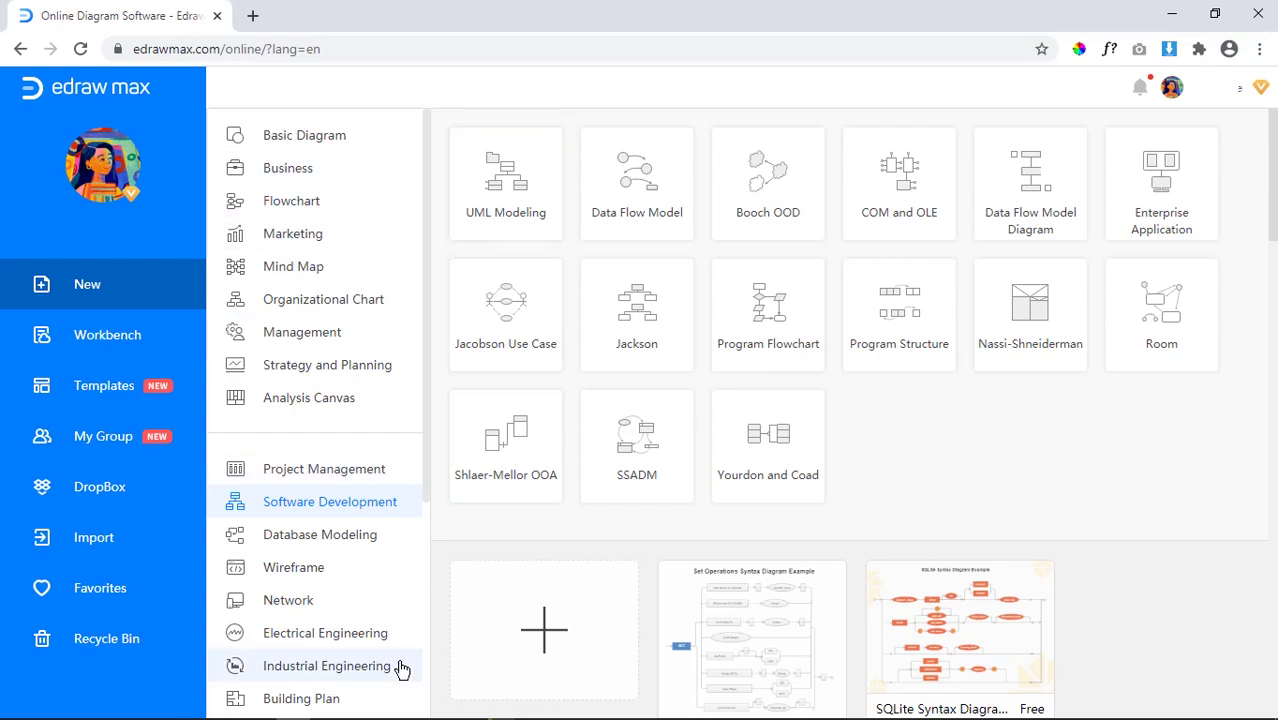
Step: Browse the template galleries of the Business, Mind Map and Management categories
left_click(315, 172)
scroll(753, 530, "down", 4)
scroll(753, 530, "down", 5)
left_click(293, 266)
scroll(787, 455, "down", 5)
left_click(302, 331)
scroll(750, 485, "down", 5)
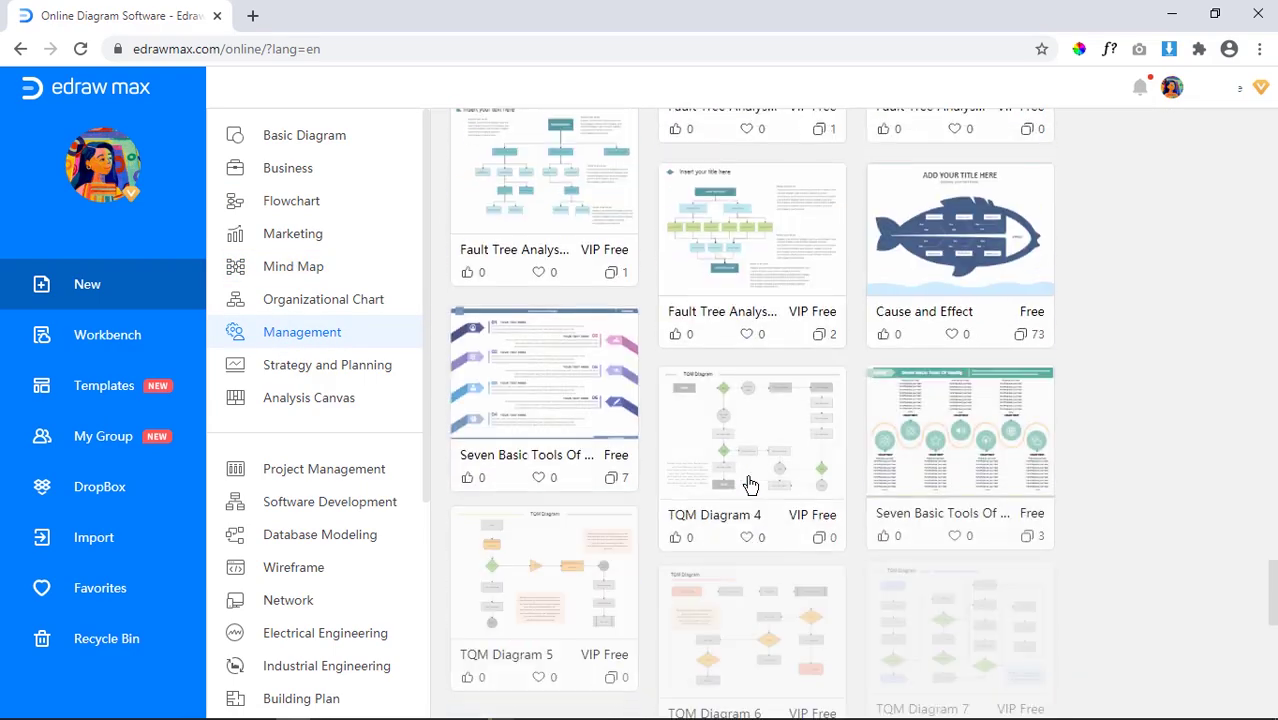
scroll(750, 485, "up", 15)
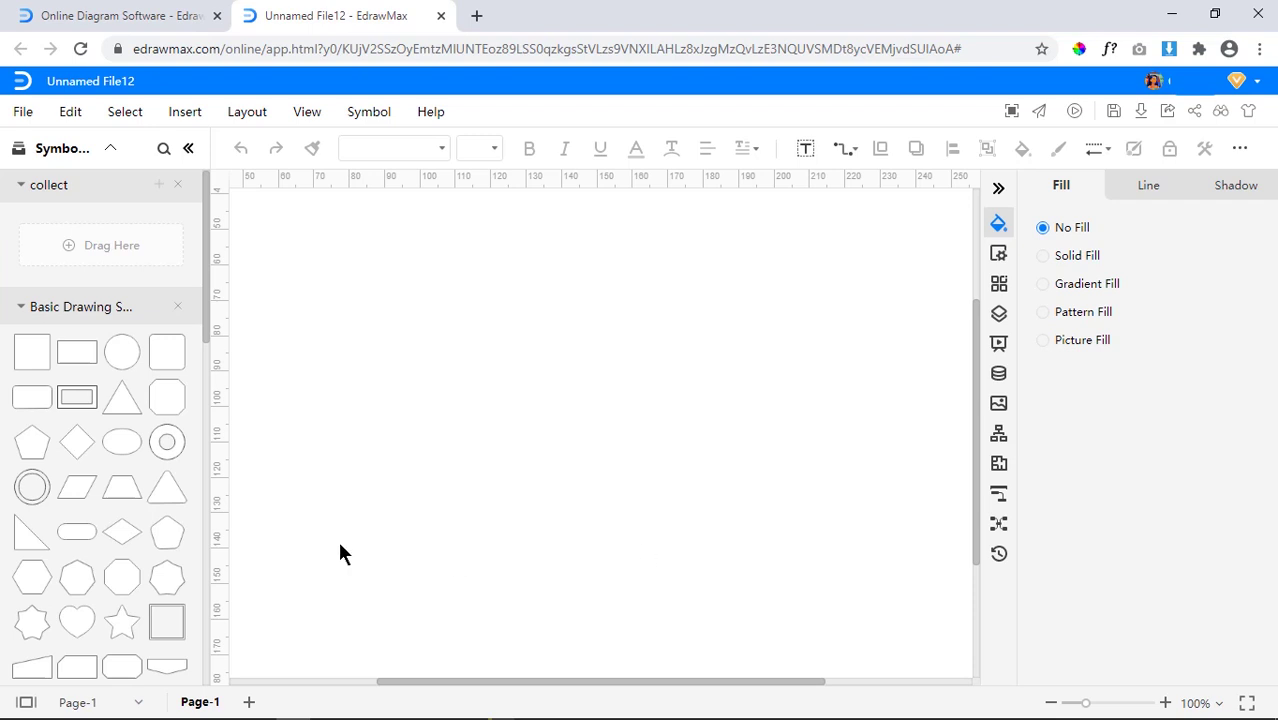
Step: Place a square, a circle and a rounded square on the blank page, connected in that order by arrowed connectors
left_click_drag(77, 352, 445, 340)
mouse_move(130, 351)
left_mouse_down()
mouse_move(632, 362)
mouse_move(540, 468)
left_mouse_up()
left_click_drag(506, 340, 576, 363)
left_click_drag(632, 418, 575, 478)
left_click(536, 462)
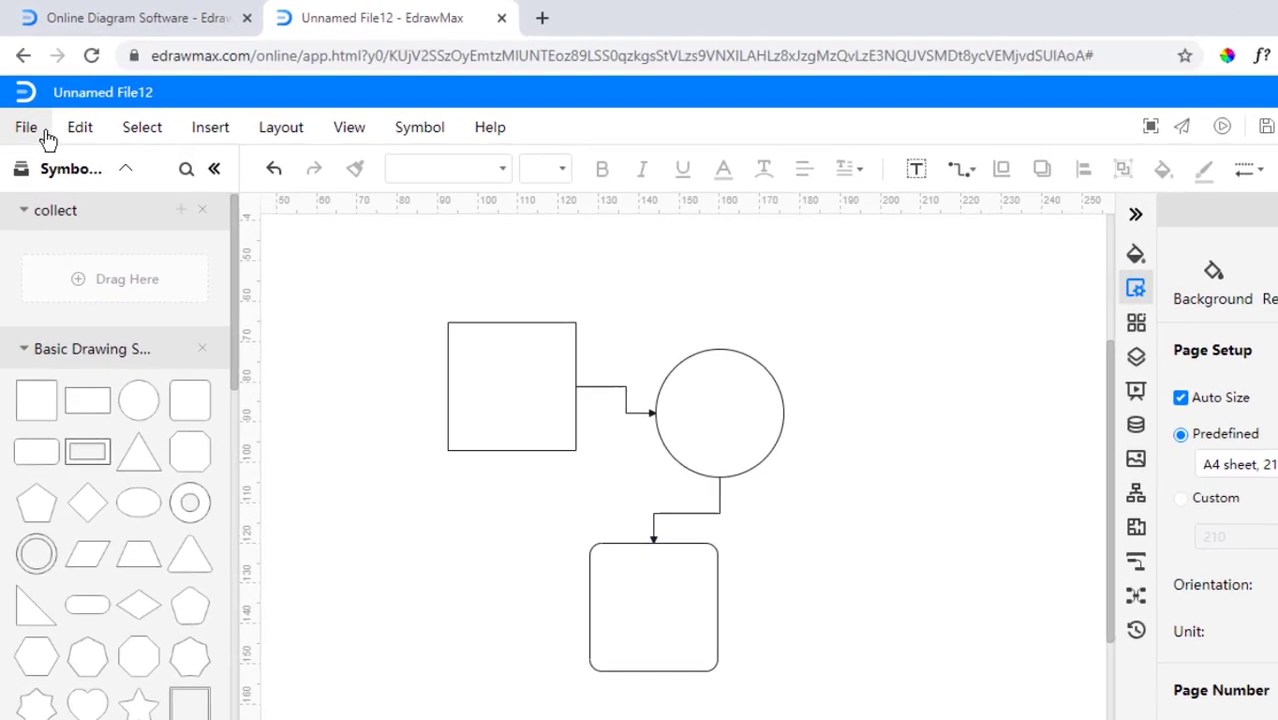
Step: Export the diagram as a PowerPoint (.pptx) file and open the downloaded file
left_click(24, 117)
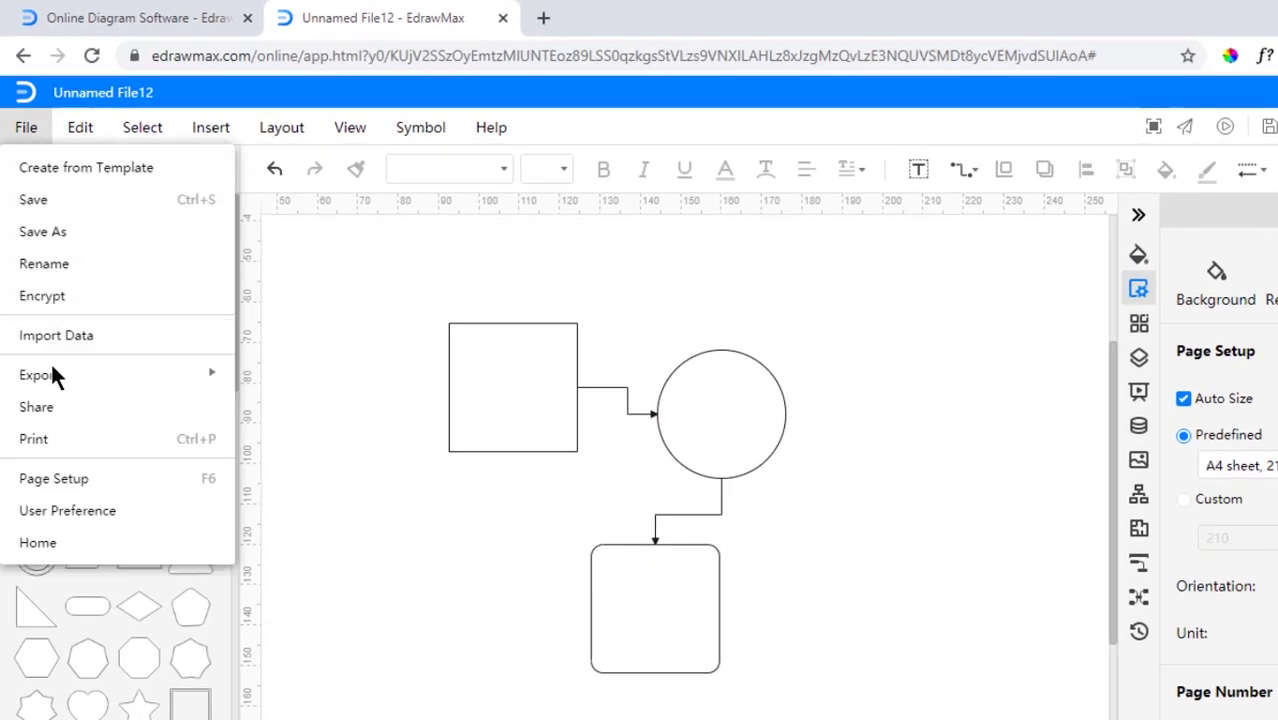
mouse_move(54, 380)
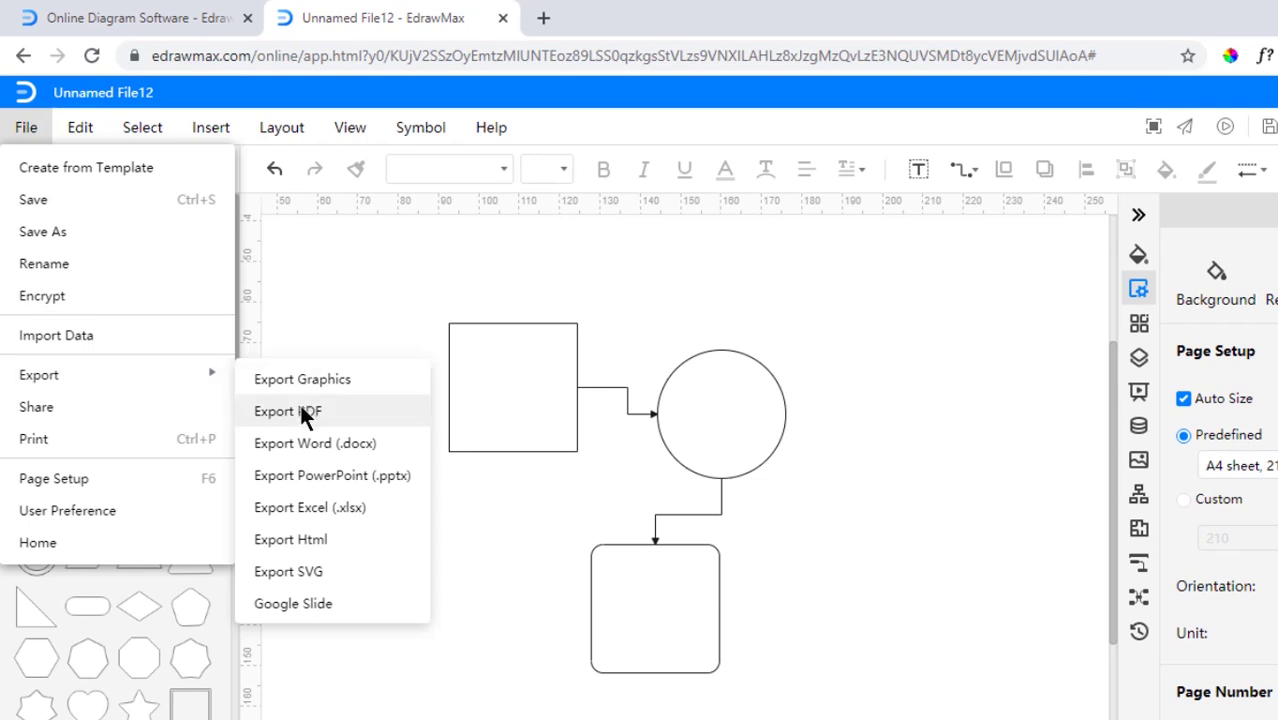
left_click(318, 475)
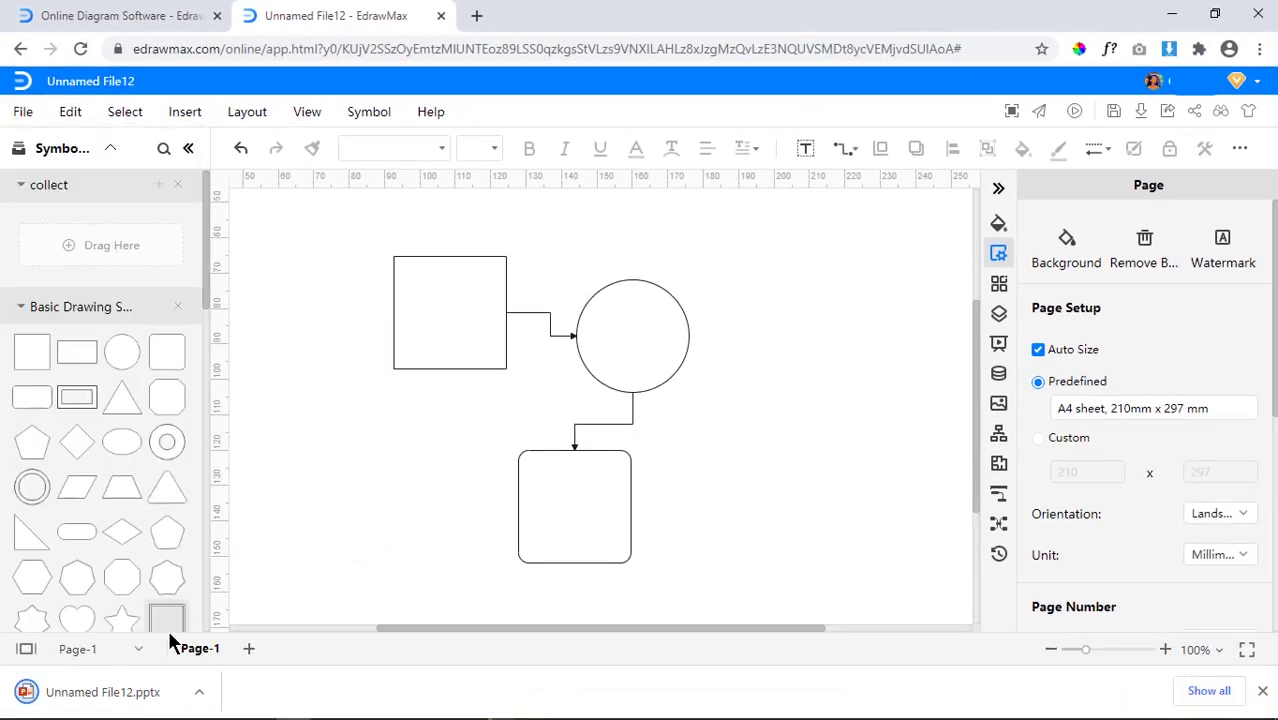
left_click(100, 688)
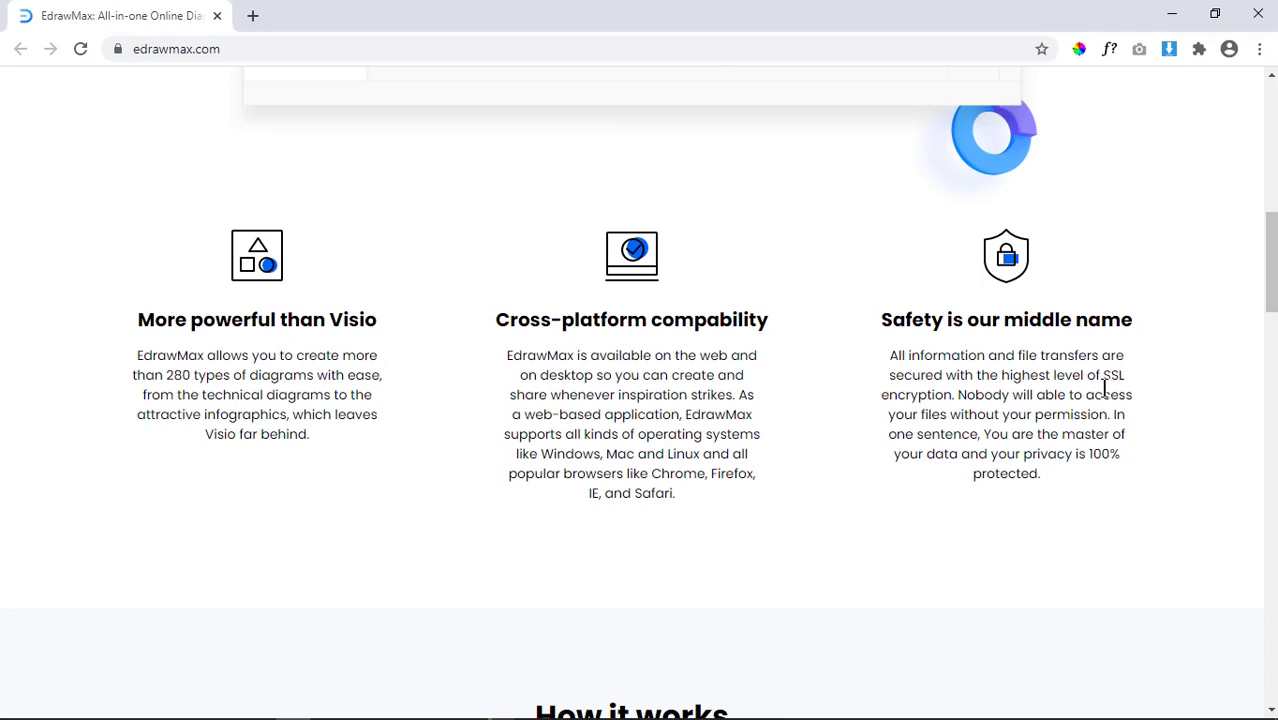
left_click_drag(959, 396, 1104, 420)
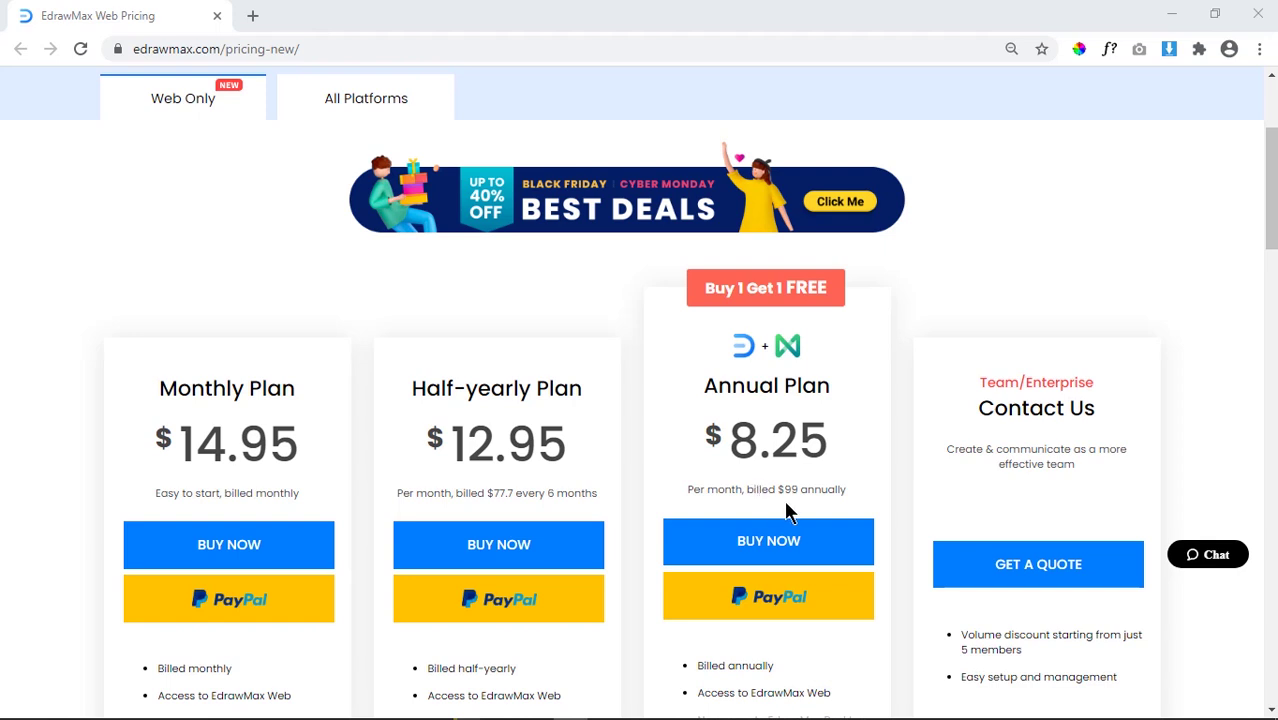
mouse_move(776, 532)
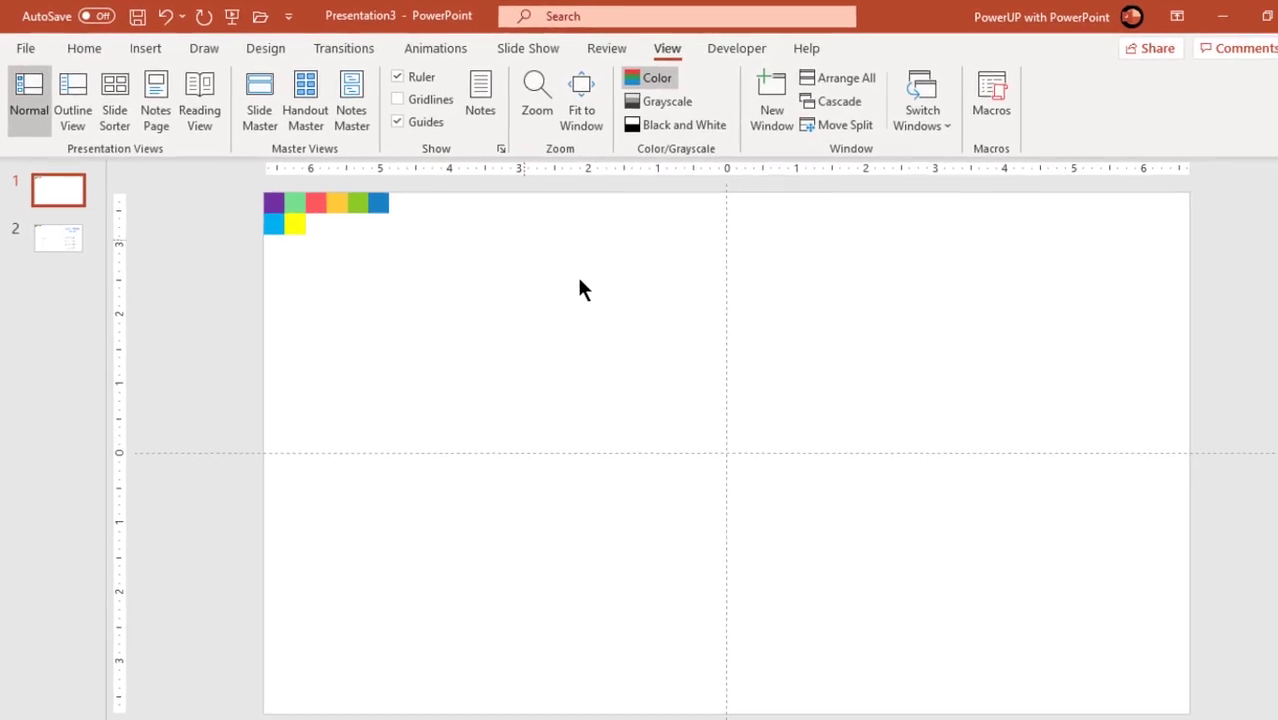
Step: In PowerPoint, give the first slide a solid light grey background, using the lightest shade of the white theme color
right_click(690, 338)
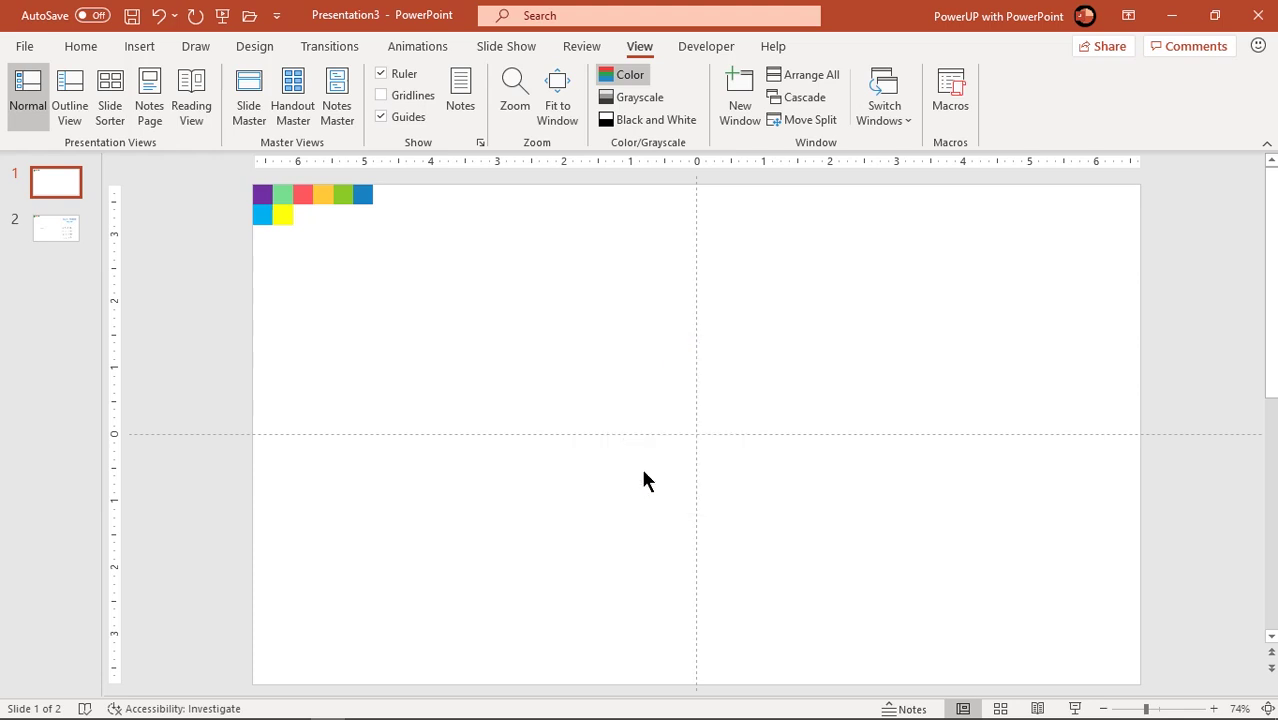
left_click(648, 470)
left_click(1214, 401)
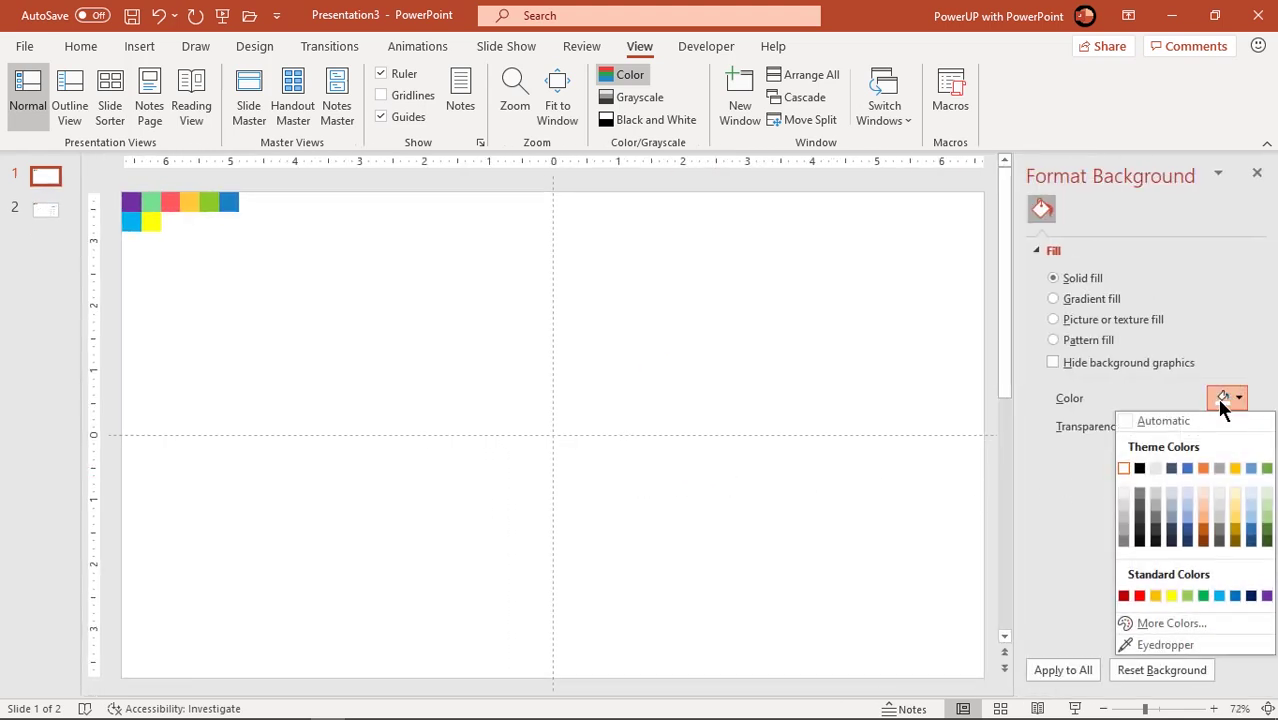
left_click(1124, 492)
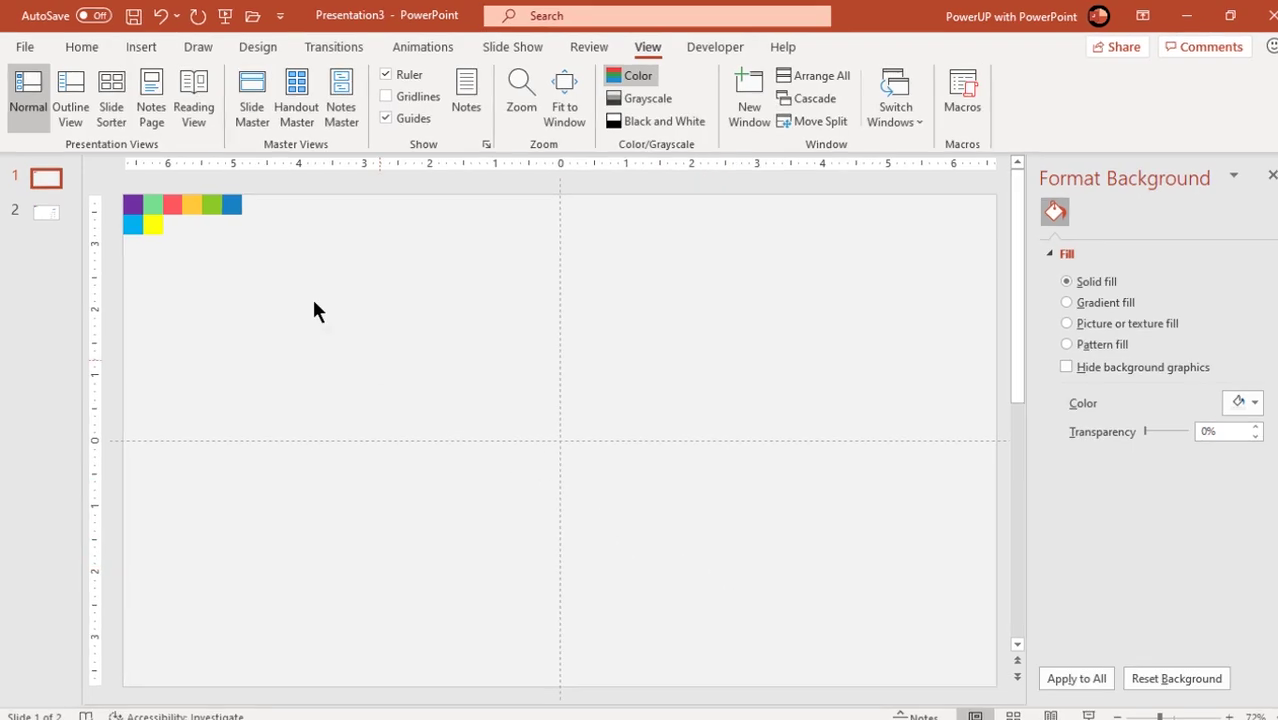
Step: Draw a circle about 3.49" in diameter centered on the vertical guide, and set its fill transparency to about 64%
left_click(178, 66)
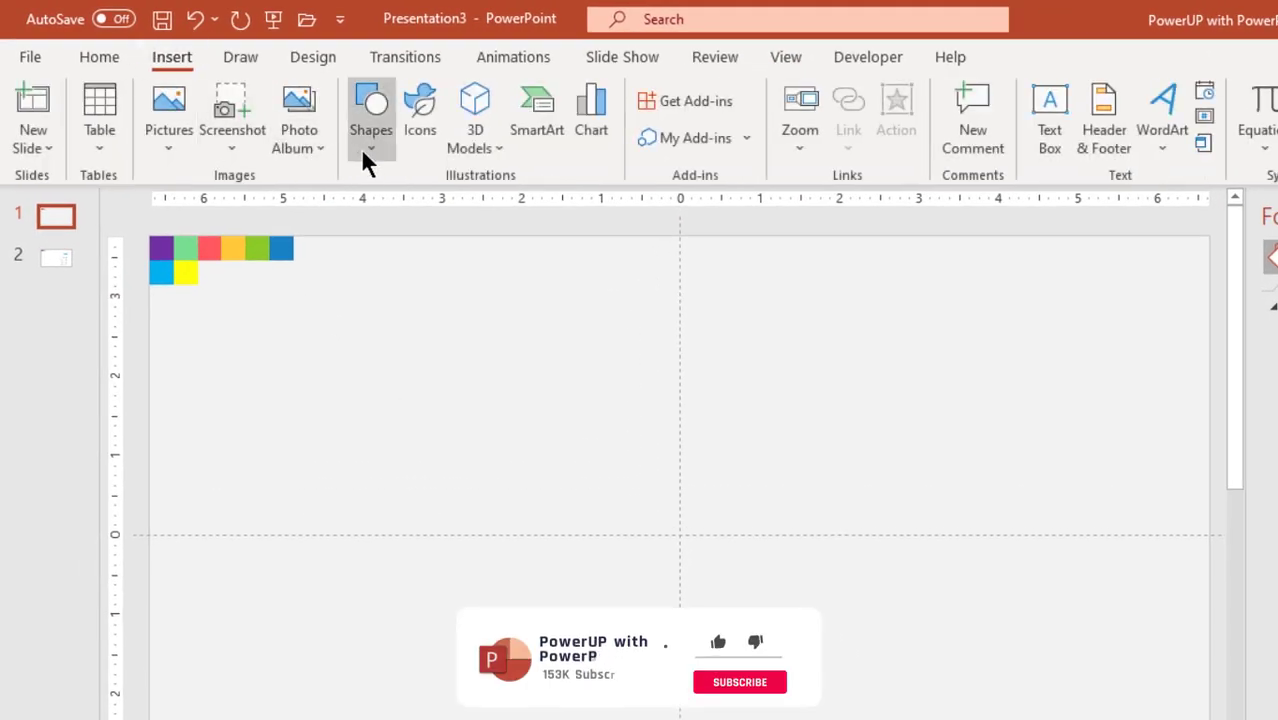
left_click(362, 148)
left_click(451, 206)
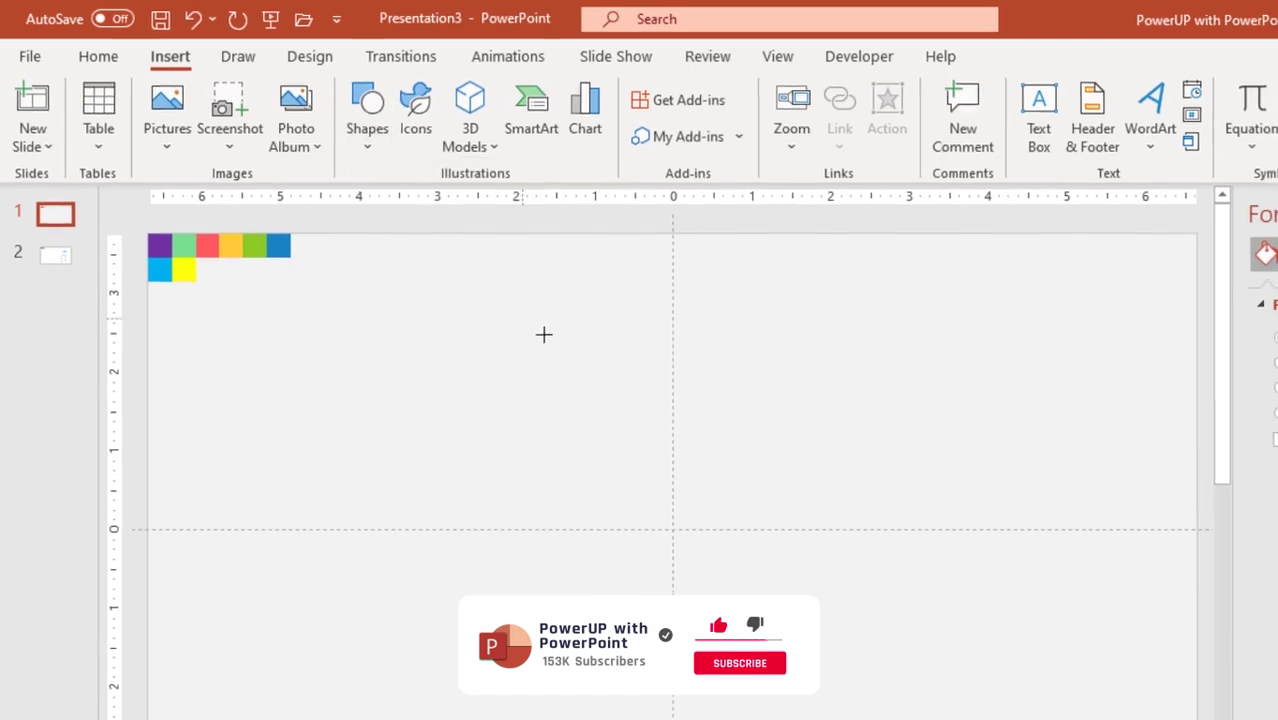
left_click_drag(586, 361, 655, 413)
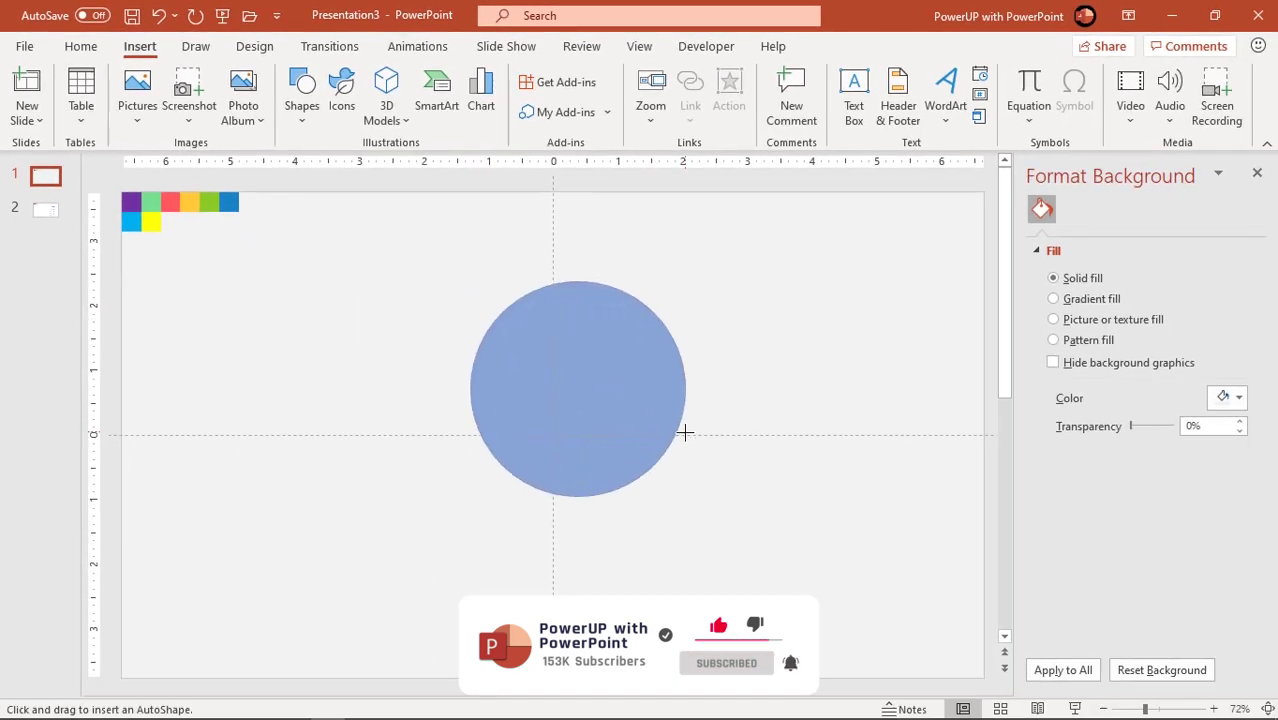
left_click_drag(685, 432, 698, 451)
left_click_drag(545, 380, 532, 356)
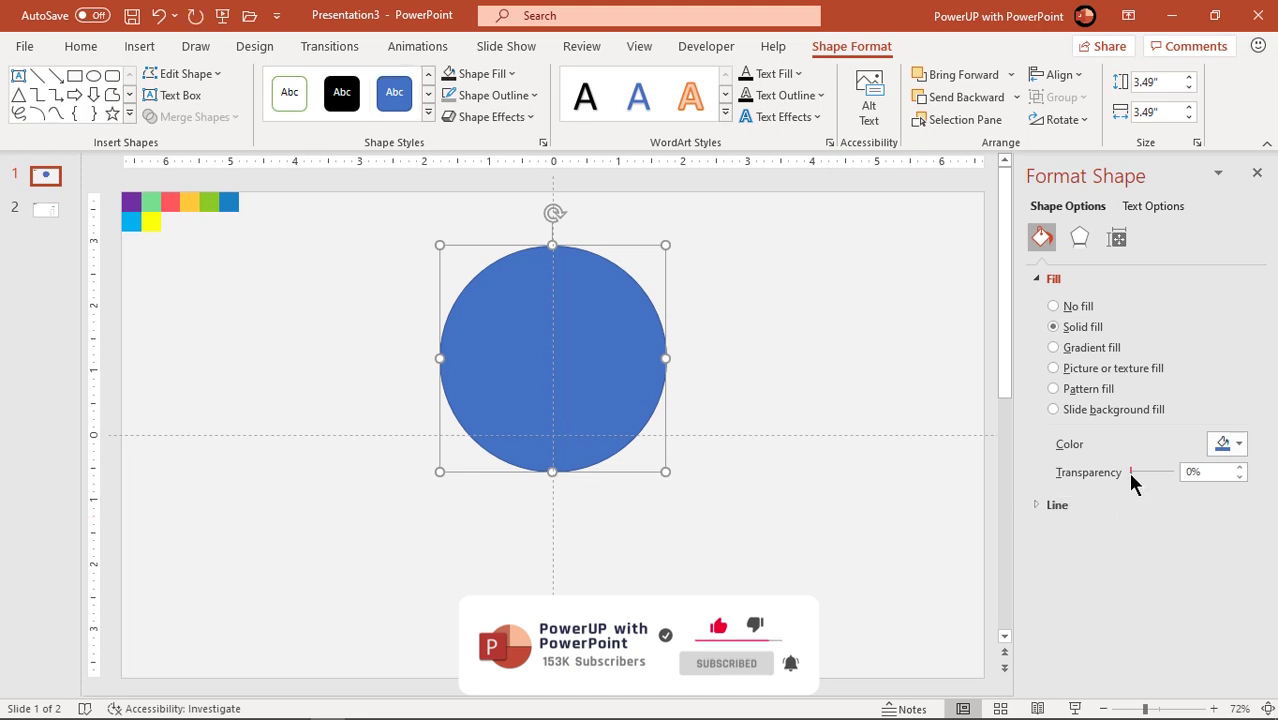
left_click_drag(1131, 471, 1156, 473)
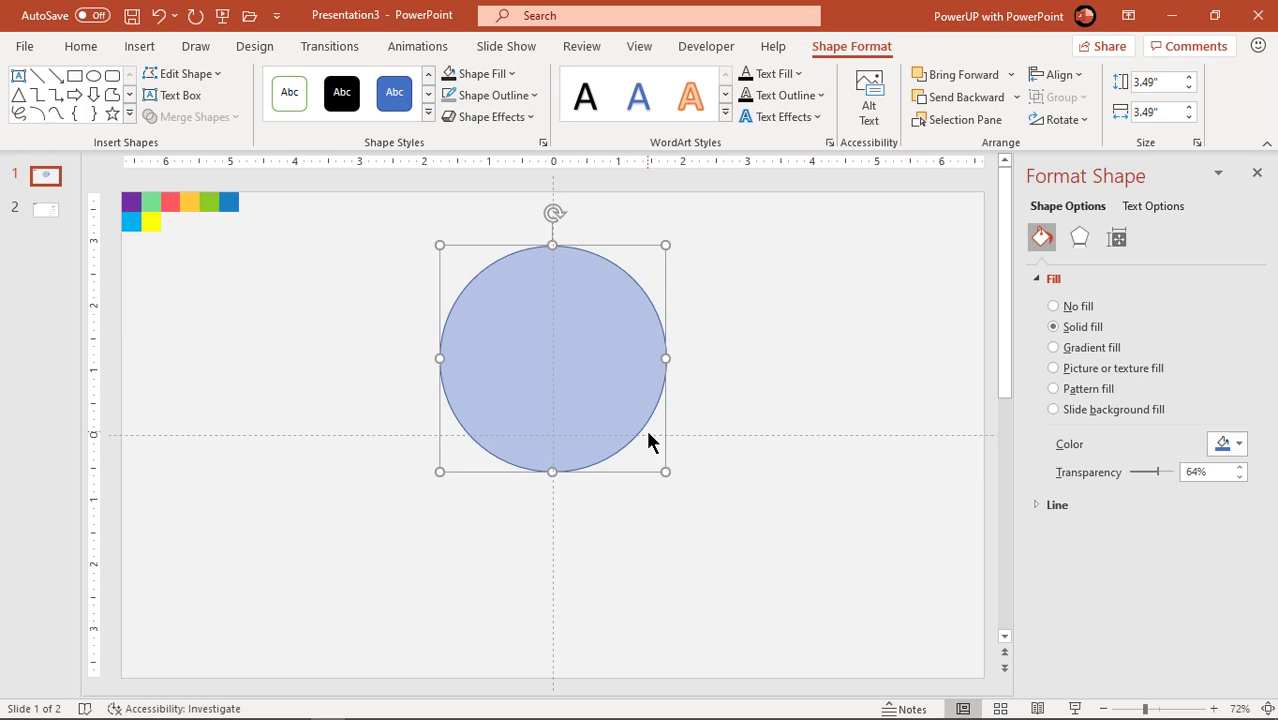
Step: Duplicate the circle twice and place the copies below it on either side of the vertical guide, so all three overlap symmetrically
key("ctrl+d")
left_click_drag(599, 419, 520, 419)
key("ctrl+d")
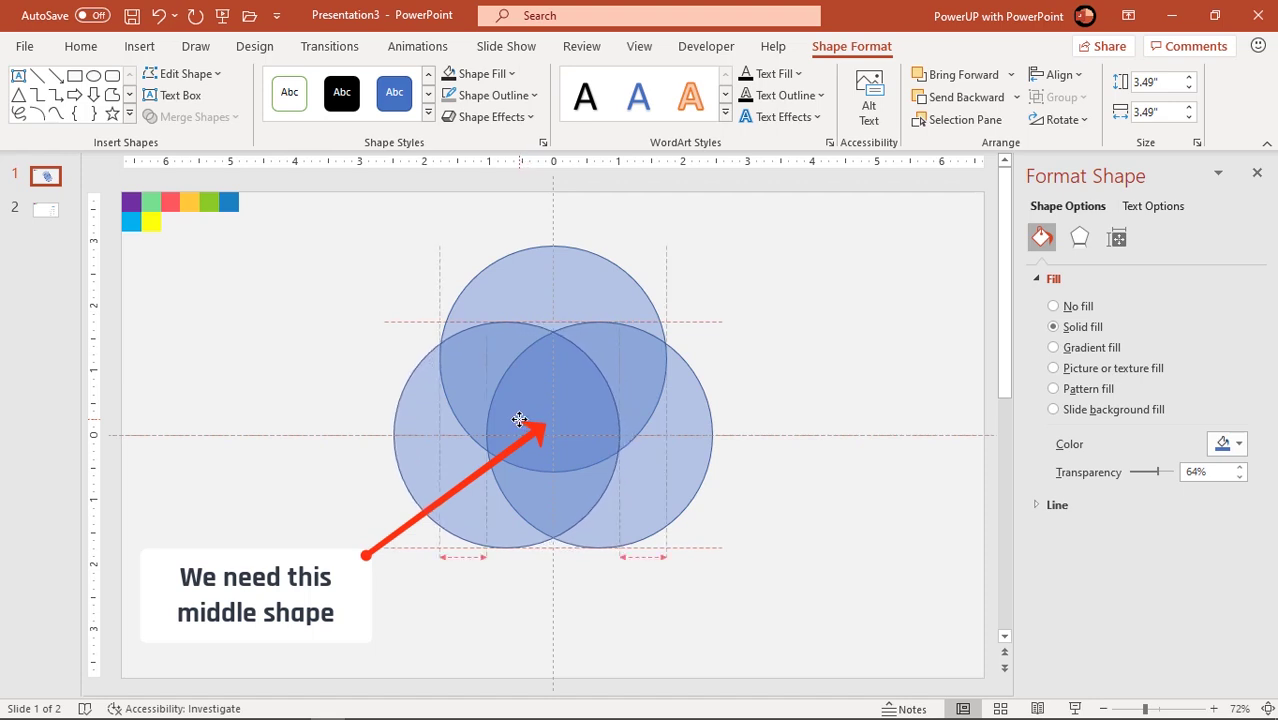
left_click_drag(520, 419, 520, 419)
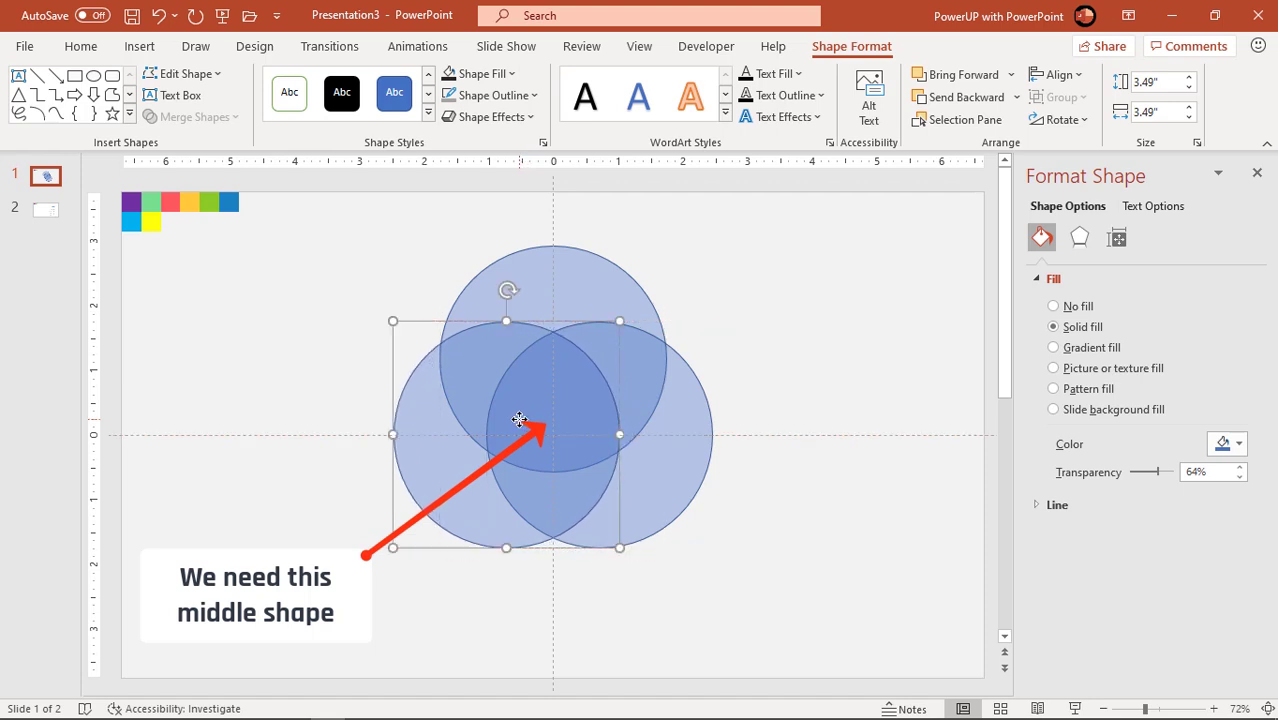
Step: Merge the three overlapping circles with Intersect to keep only their common middle area
left_click(680, 462, "shift")
left_click(581, 293, "shift")
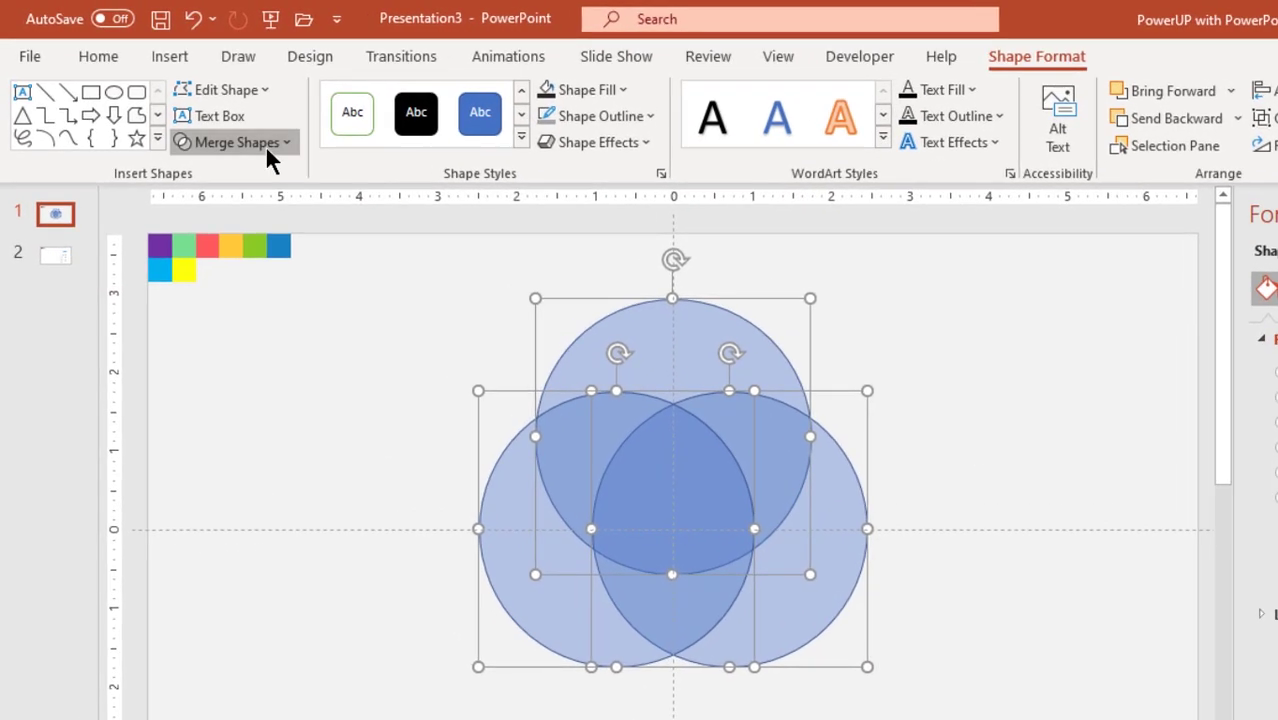
left_click(265, 145)
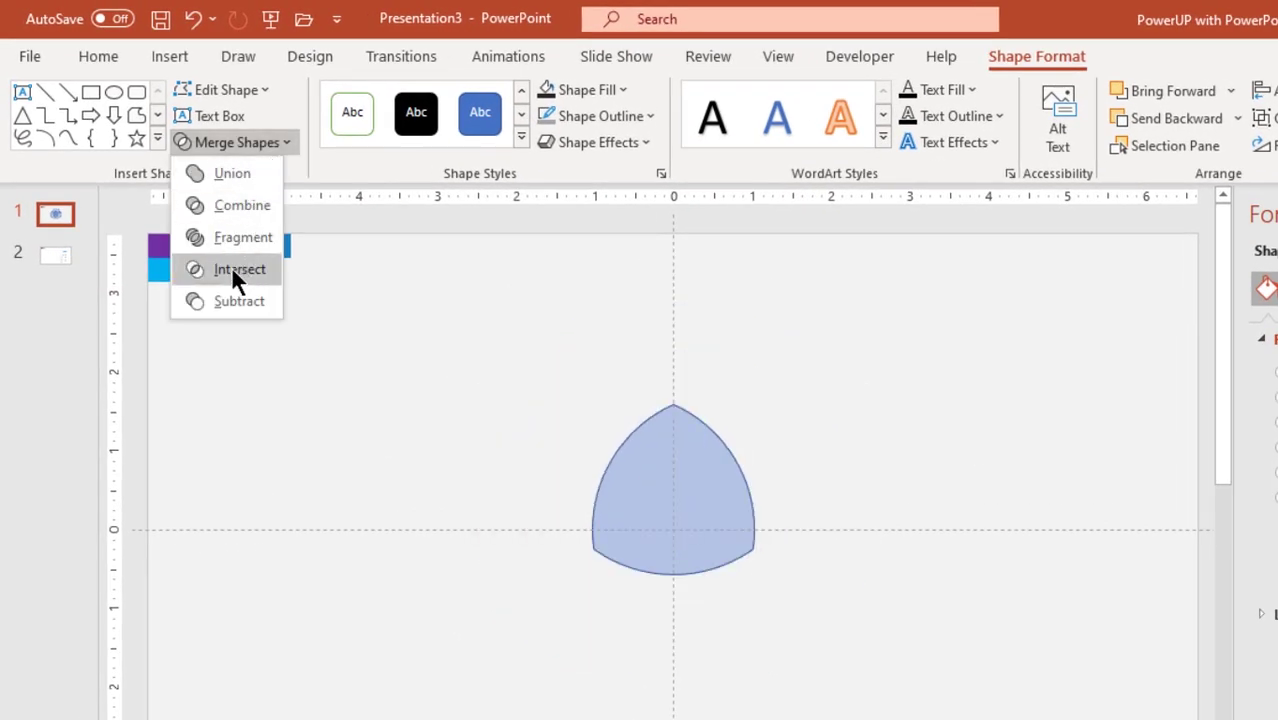
left_click(231, 268)
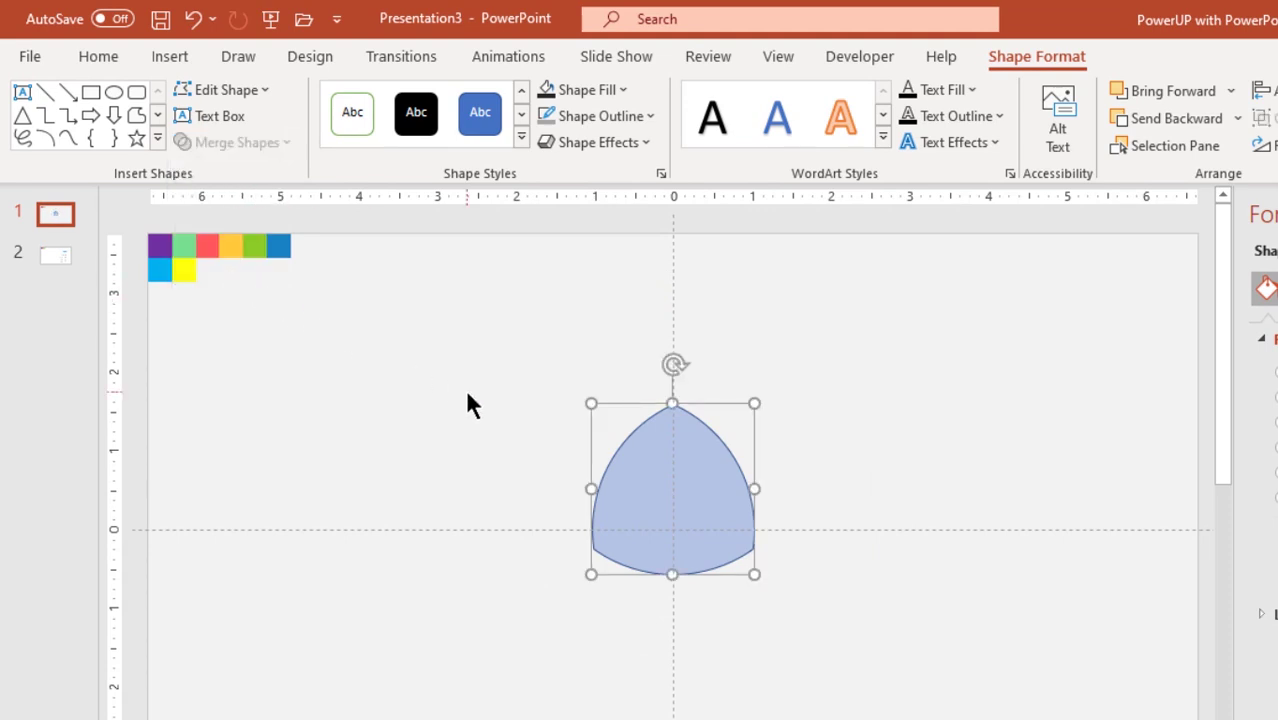
Step: Draw a smaller circle centered on the vertical guide, overlapping the lower part of the pointed shape
left_click(170, 57)
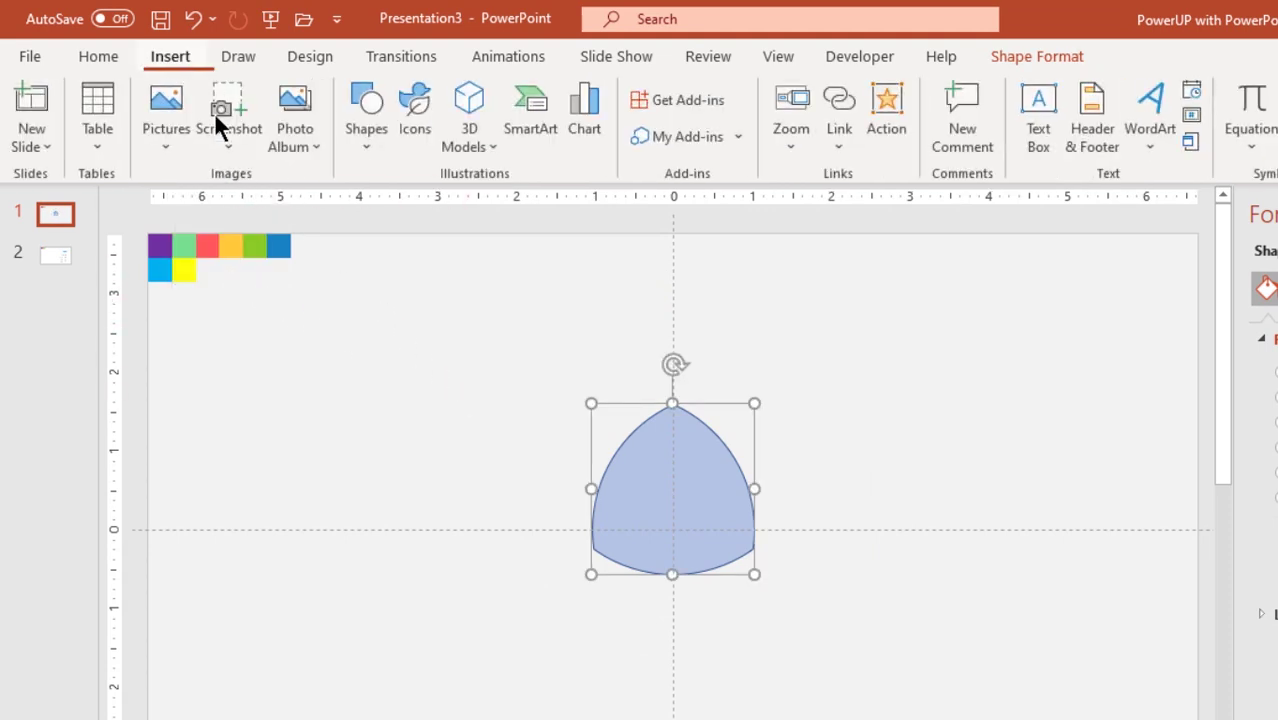
left_click(363, 140)
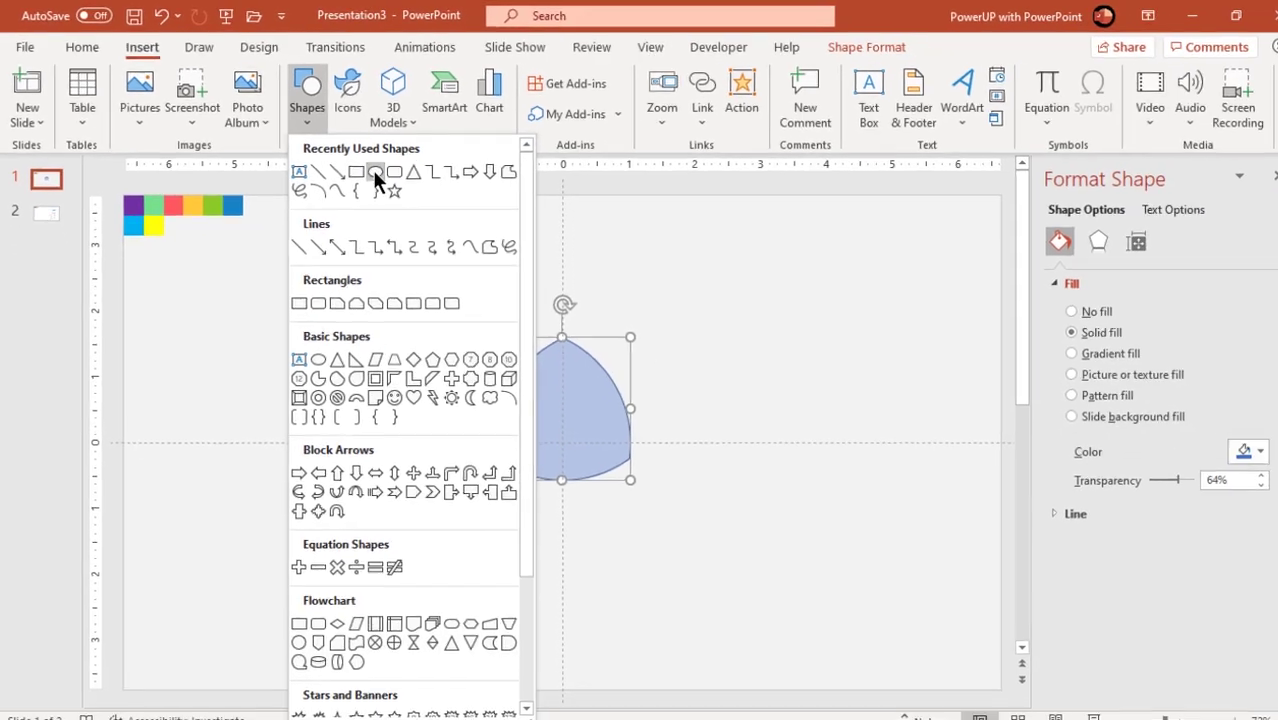
left_click(448, 205)
left_click_drag(557, 494, 632, 530)
Step: Subtract the smaller circle from the pointed shape to cut a concave curve into its base
left_click(565, 368)
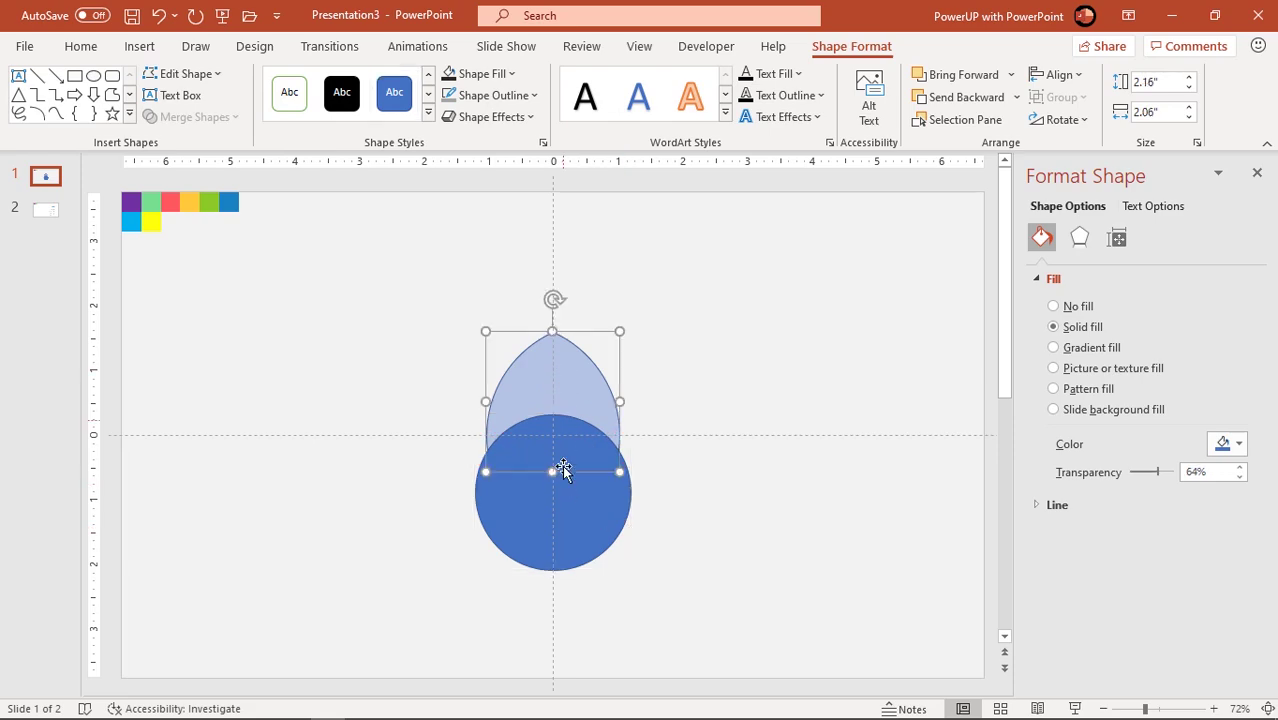
left_click(565, 530, "shift")
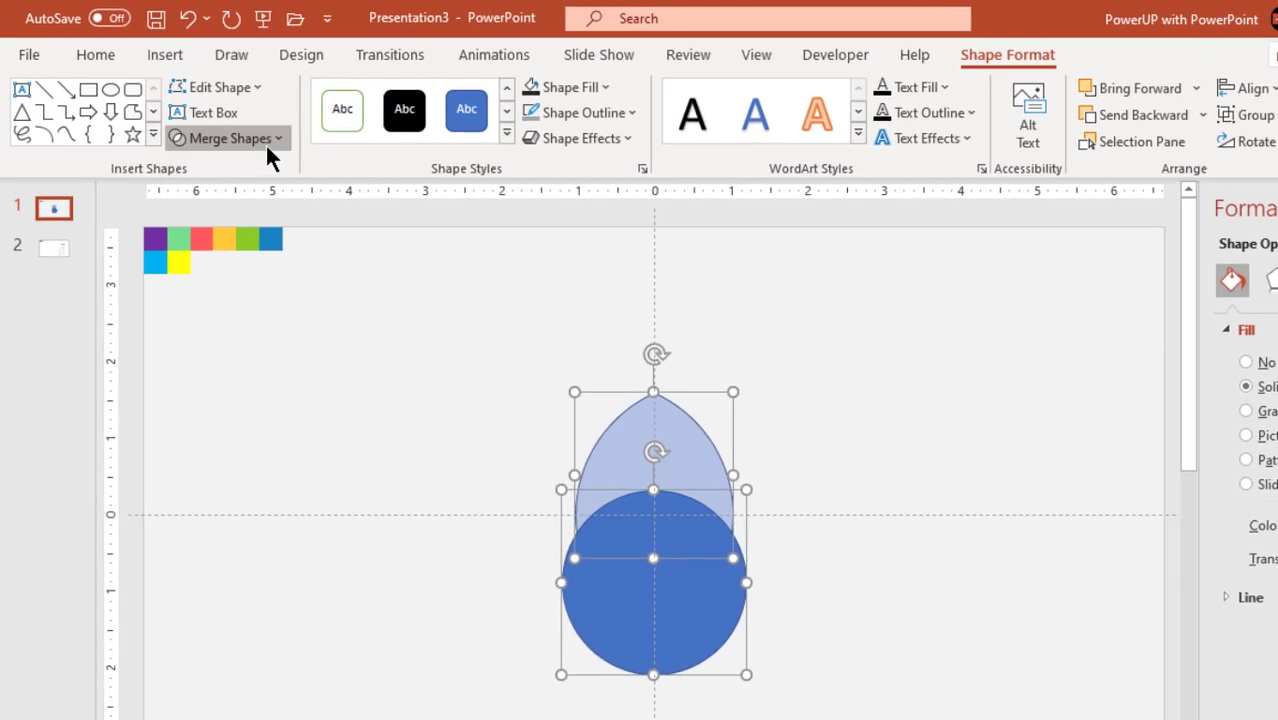
left_click(265, 143)
left_click(240, 289)
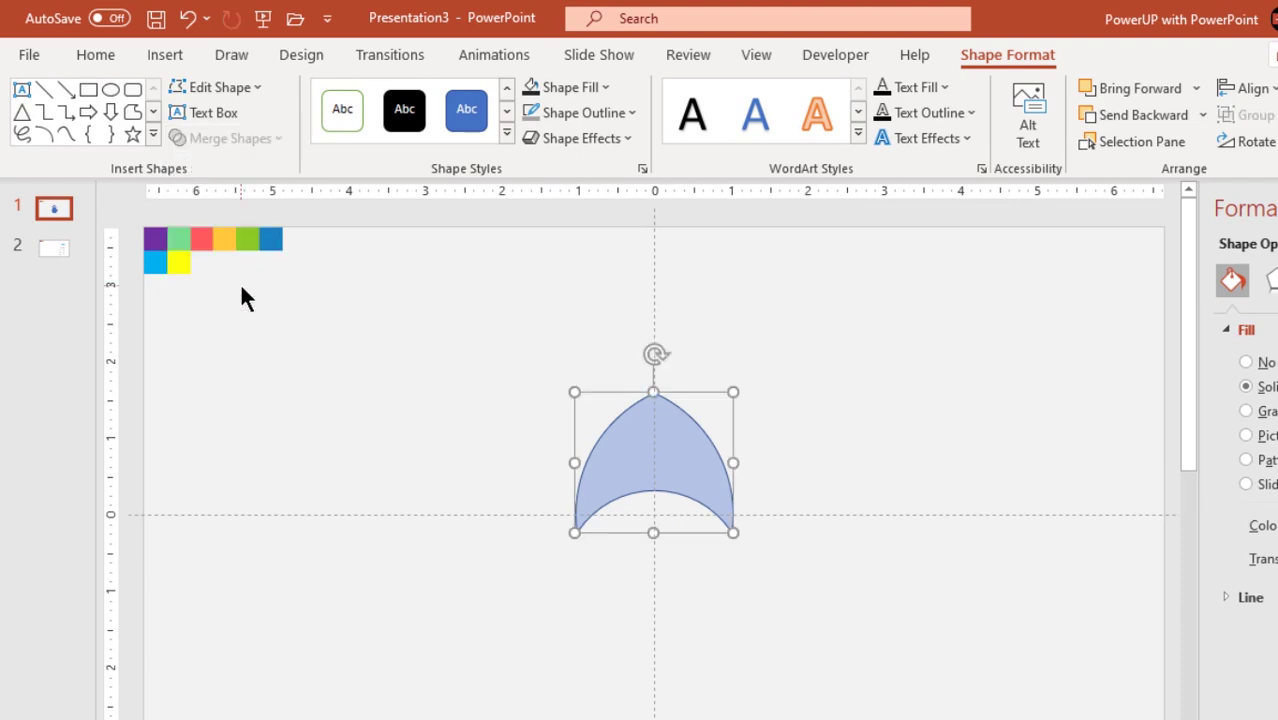
Step: Rotate the cut shape 90° clockwise and move it to the right half of the slide, centered on the horizontal guide
left_click_drag(641, 347, 752, 466)
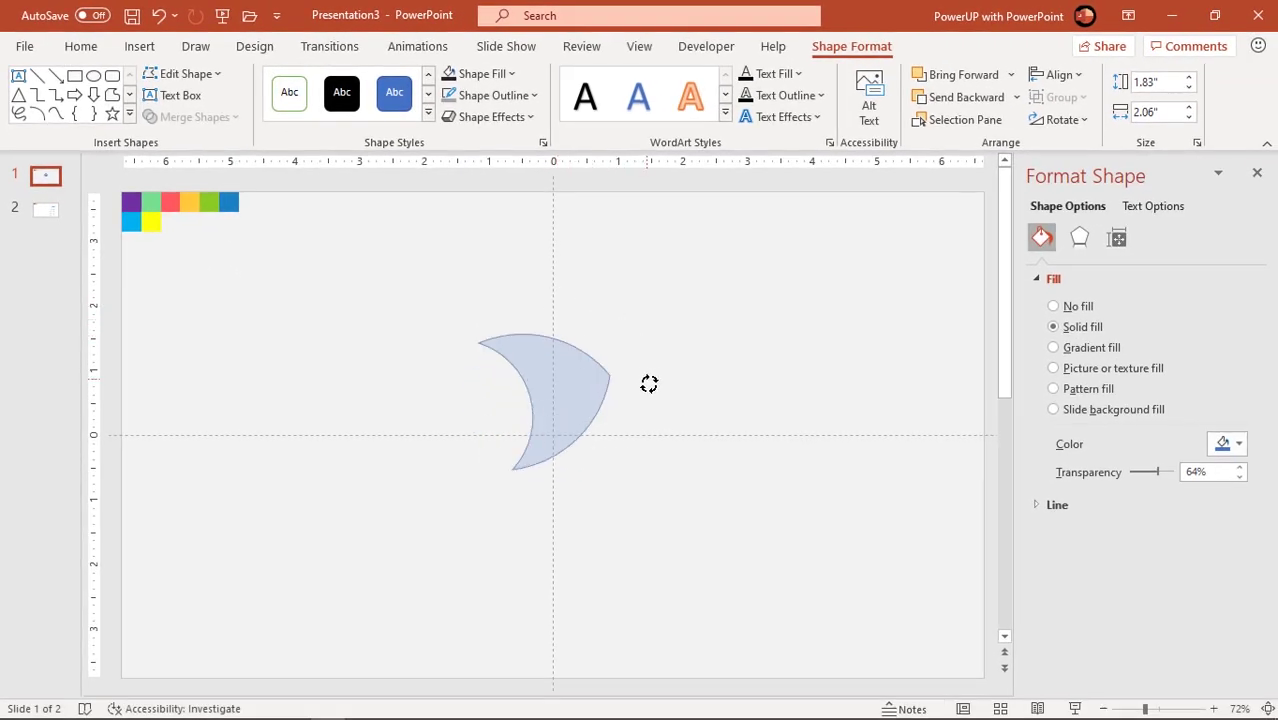
left_click_drag(650, 403, 808, 431)
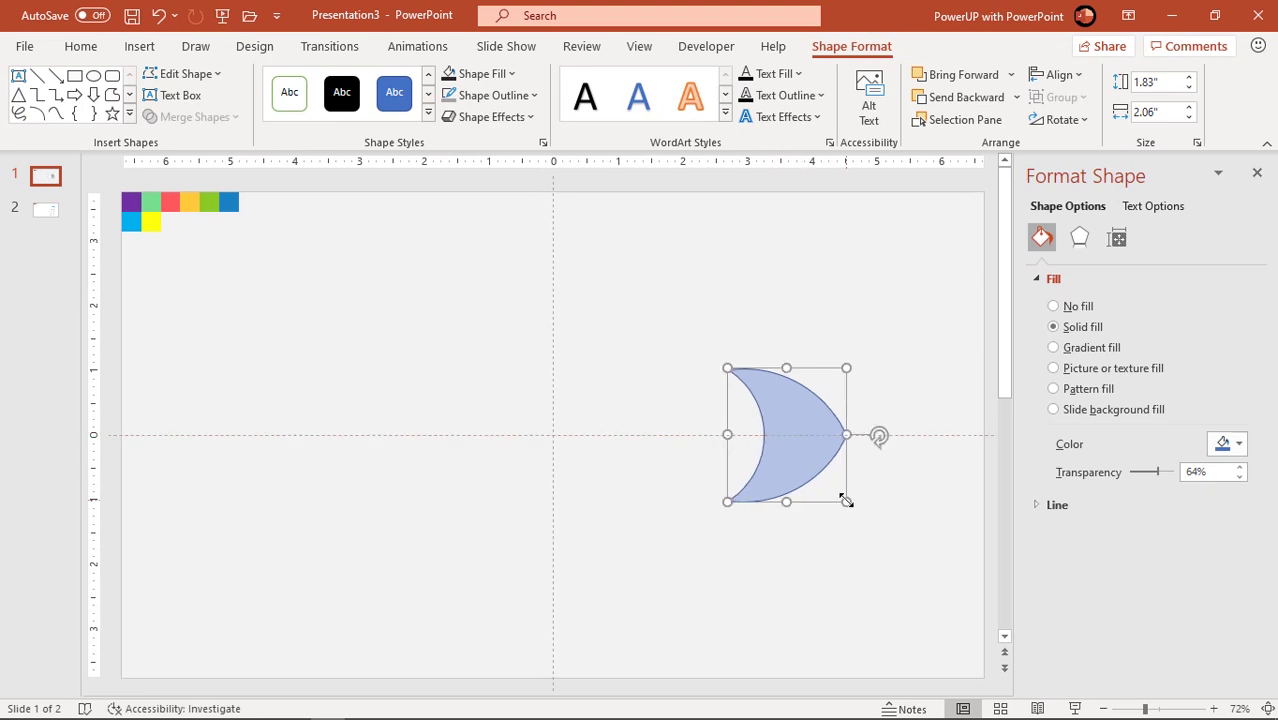
Step: Enlarge the cut shape to about 2.64" by 2.97" and shift it slightly to the right along the horizontal guide
left_click_drag(846, 500, 868, 524)
left_click_drag(812, 454, 844, 455)
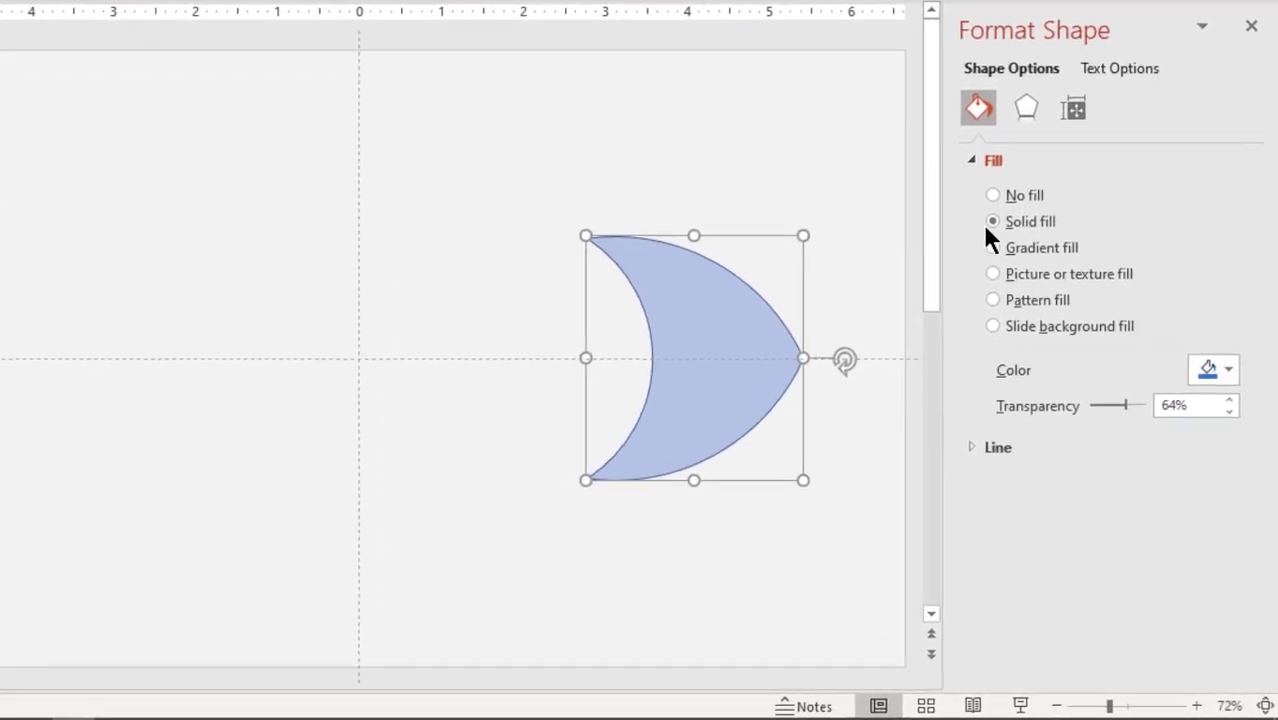
Step: Remove the cut shape's fill and set its outline width to 10 pt
left_click(996, 196)
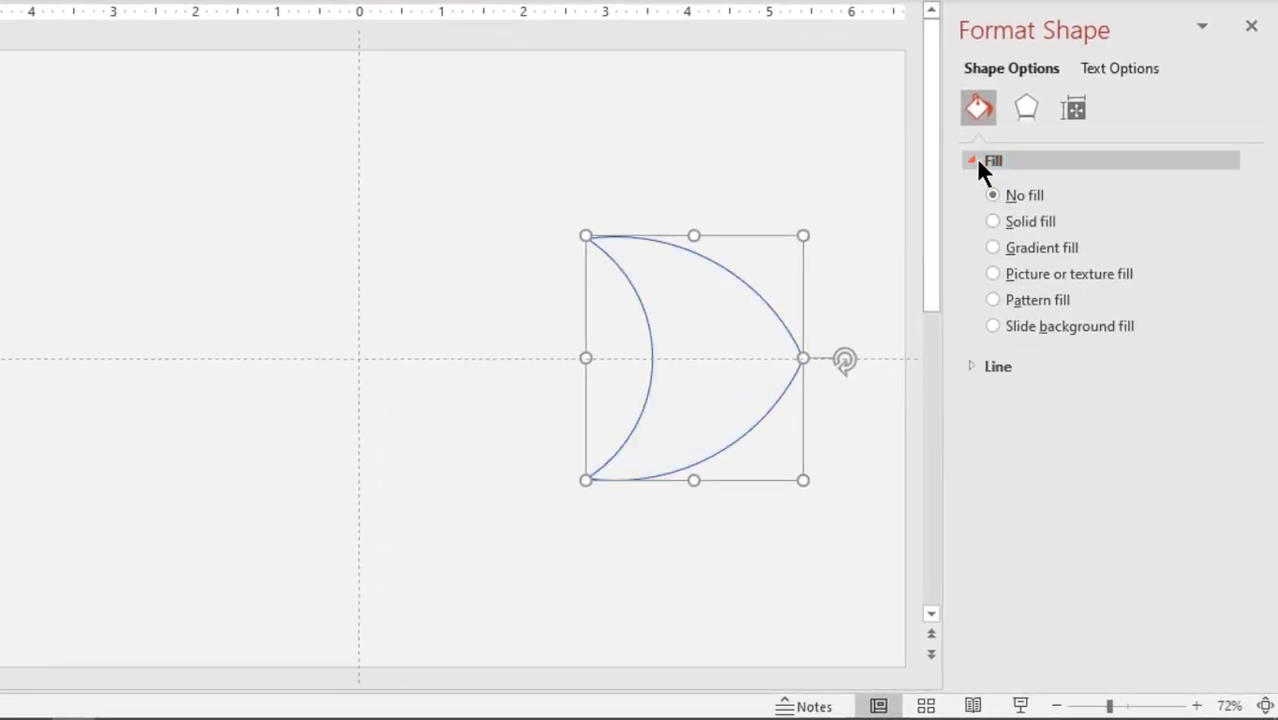
left_click(978, 161)
left_click(976, 193)
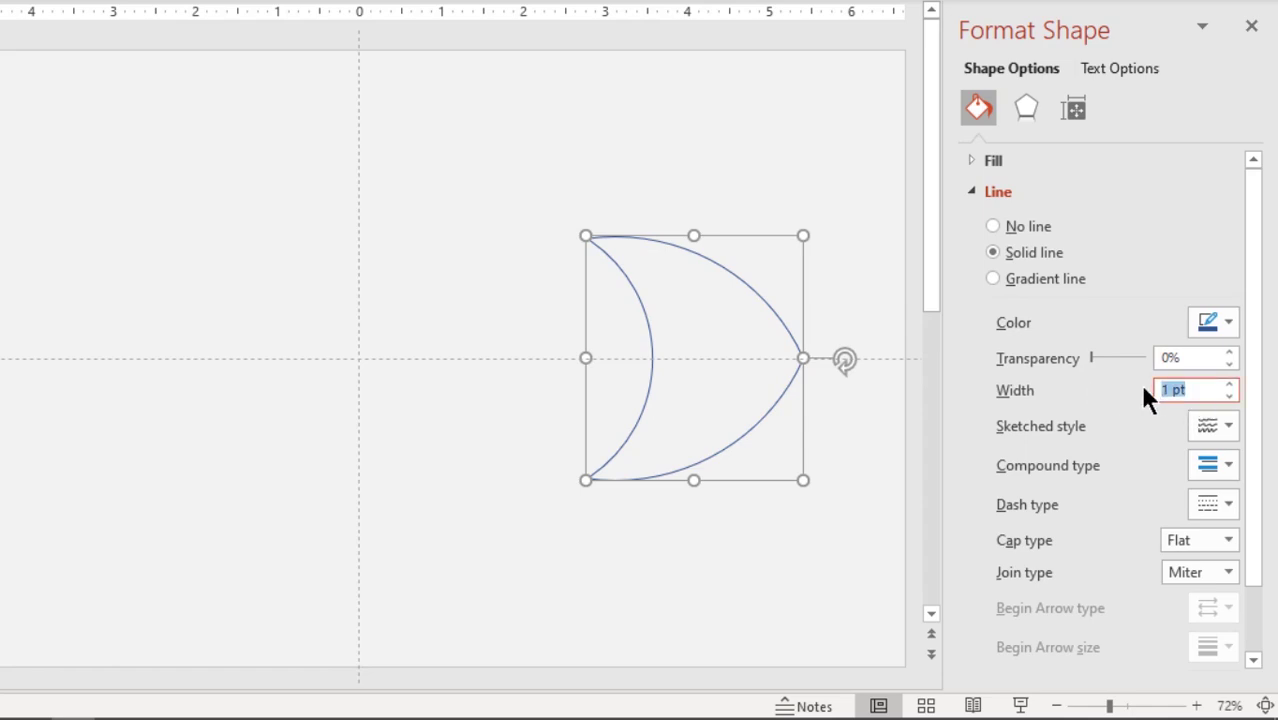
type("10")
key("Return")
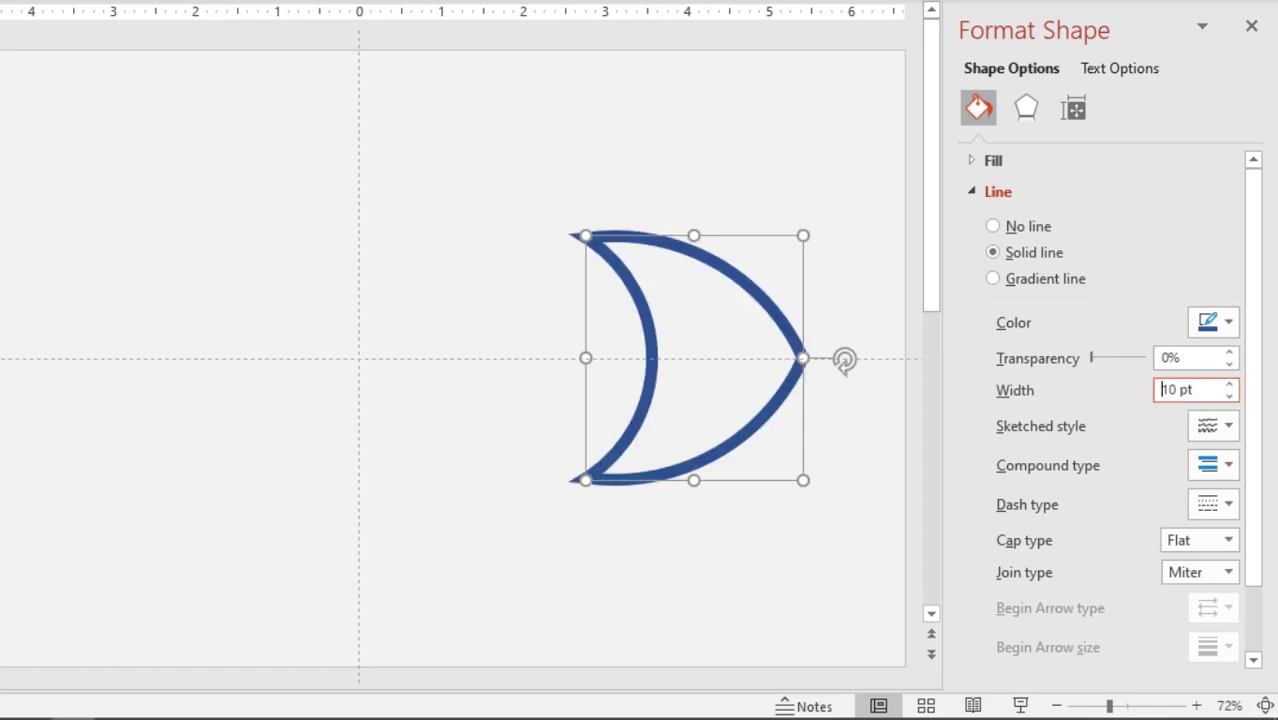
Step: Switch the cut shape's outline to a gradient line and reduce the gradient to two stops
left_click(1035, 283)
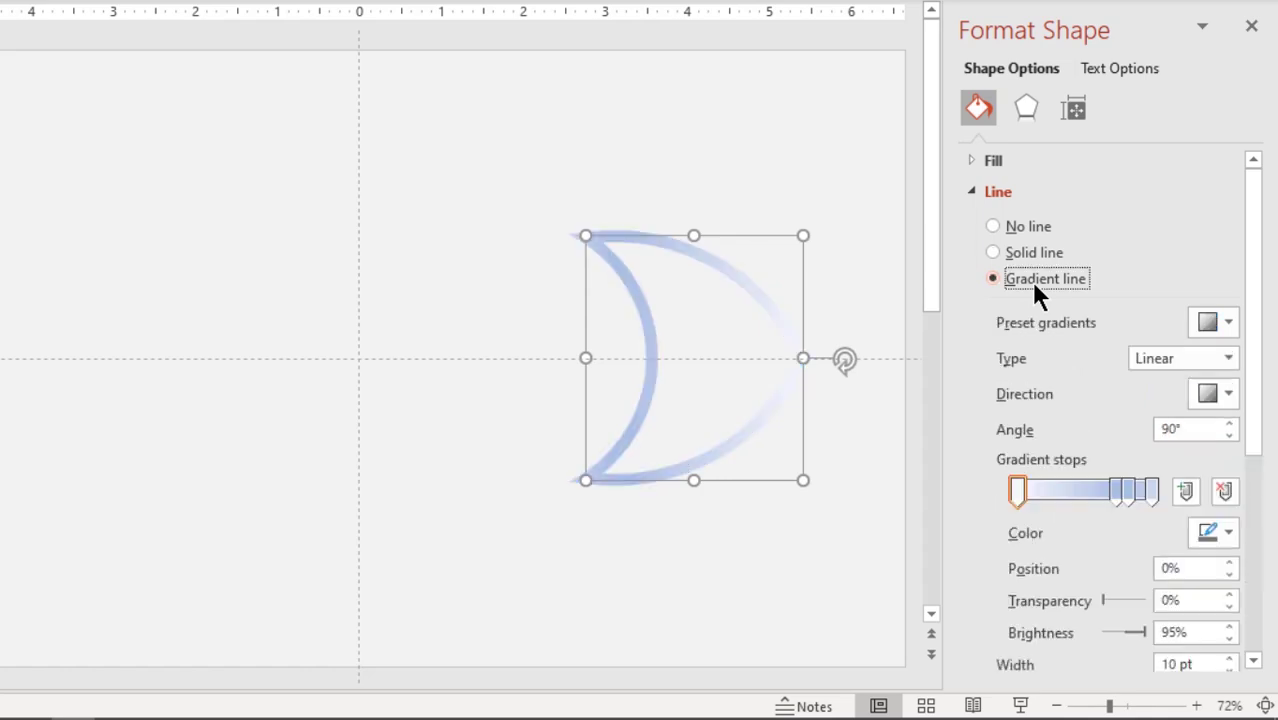
left_click(1151, 500)
left_click(1224, 490)
left_click(1224, 490)
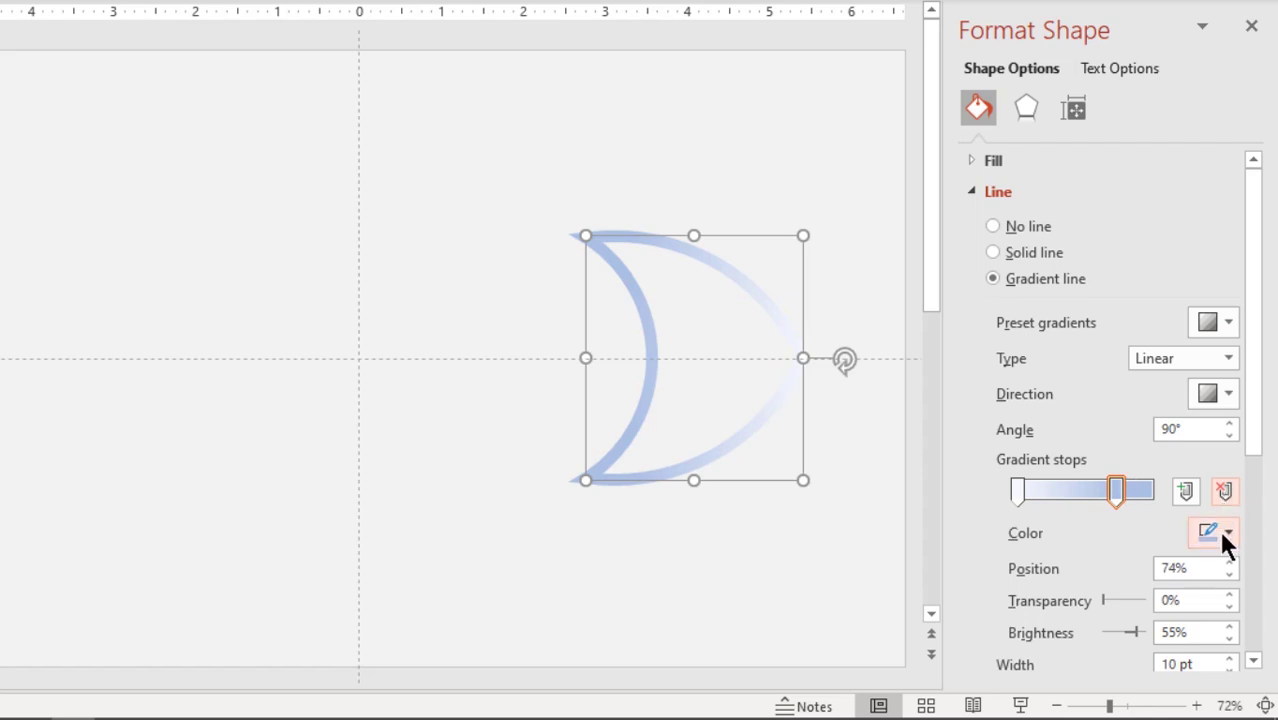
Step: Color the outline's gradient from purple at the first stop to light blue at the second, placed at 93%
left_click(1219, 530)
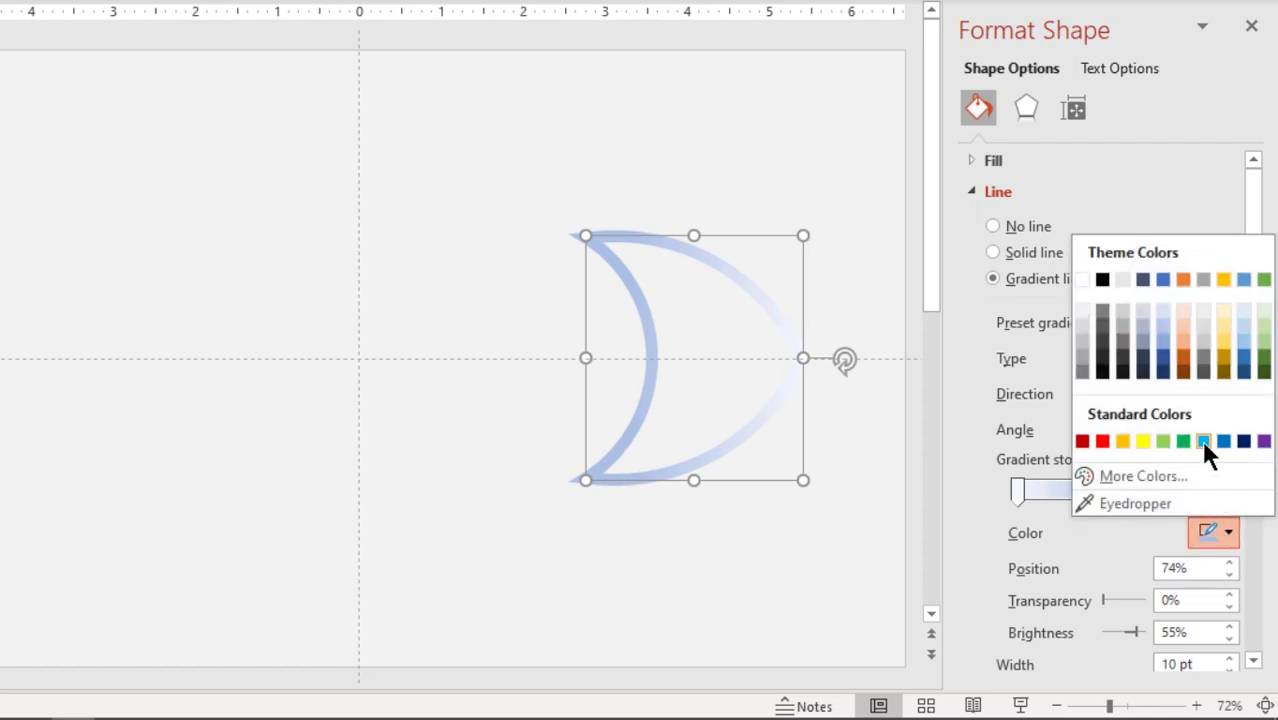
left_click(1203, 441)
left_click(1016, 490)
left_click(1224, 530)
left_click(1264, 443)
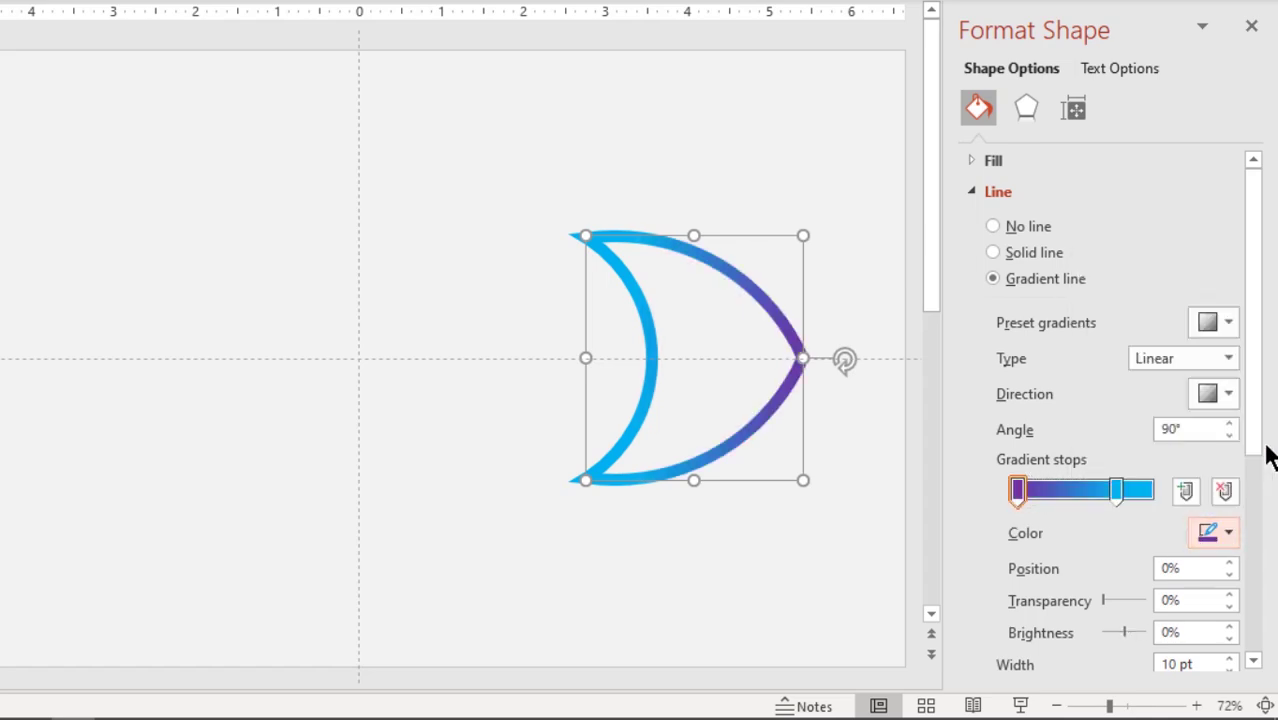
left_click_drag(1118, 490, 1146, 489)
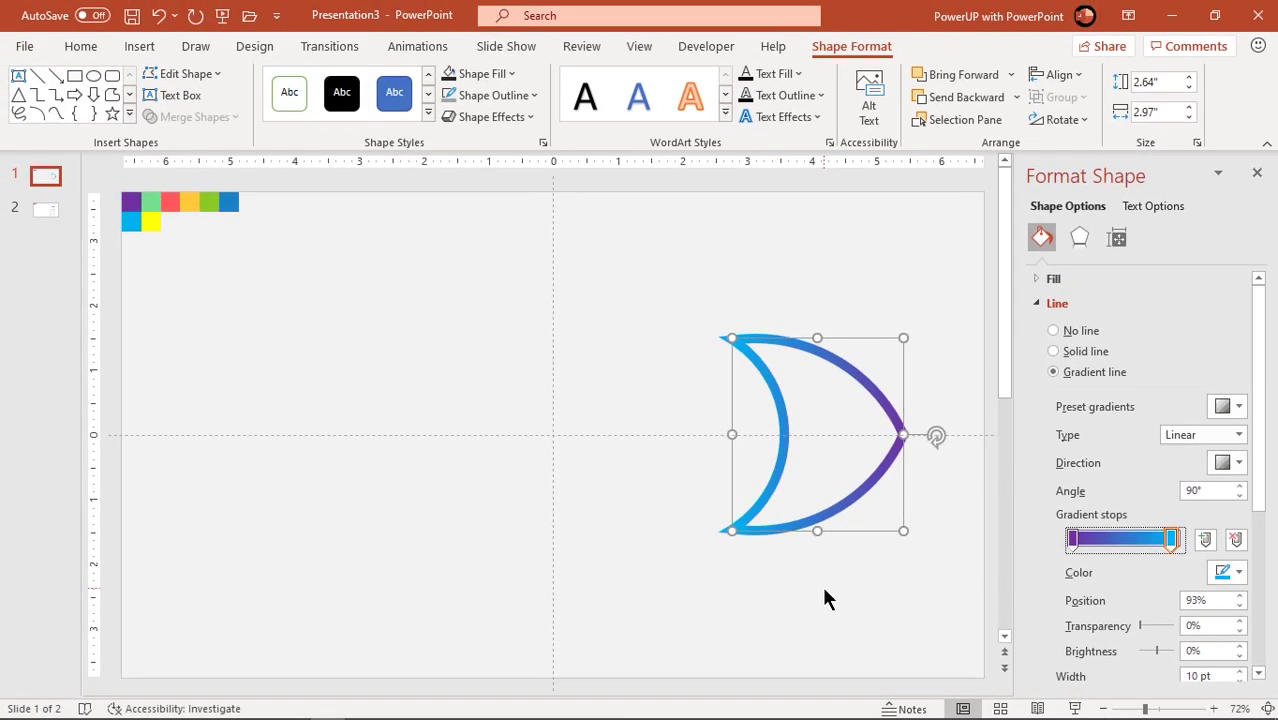
left_click(824, 590)
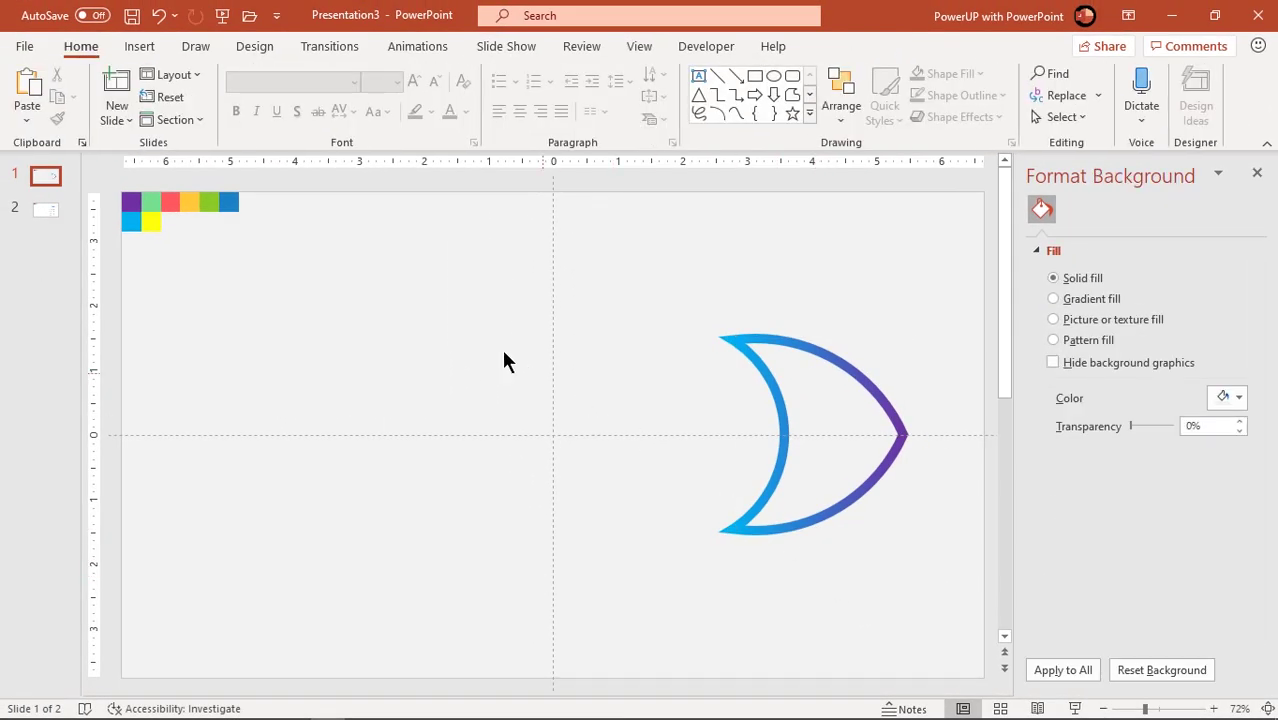
Step: Draw a straight line about 8.74" long leftward from the shape's concave edge along the horizontal guide, and move both slightly right
left_click(139, 46)
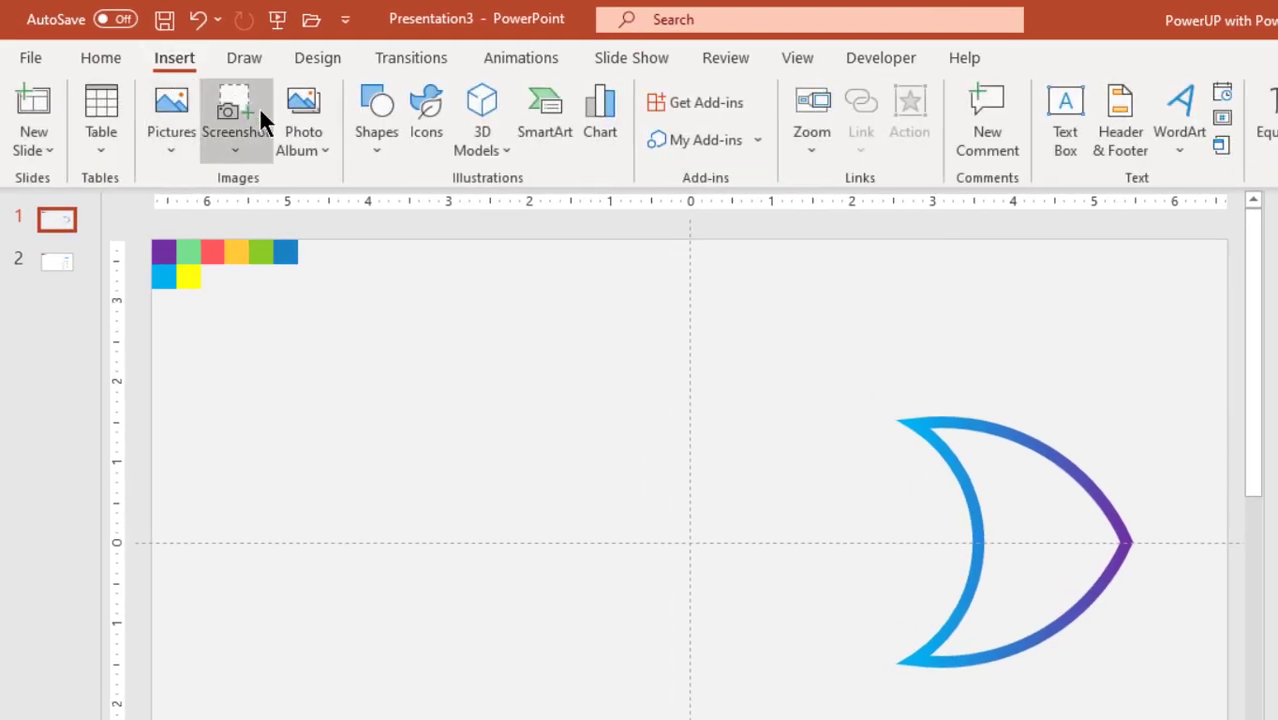
left_click(361, 150)
left_click(396, 216)
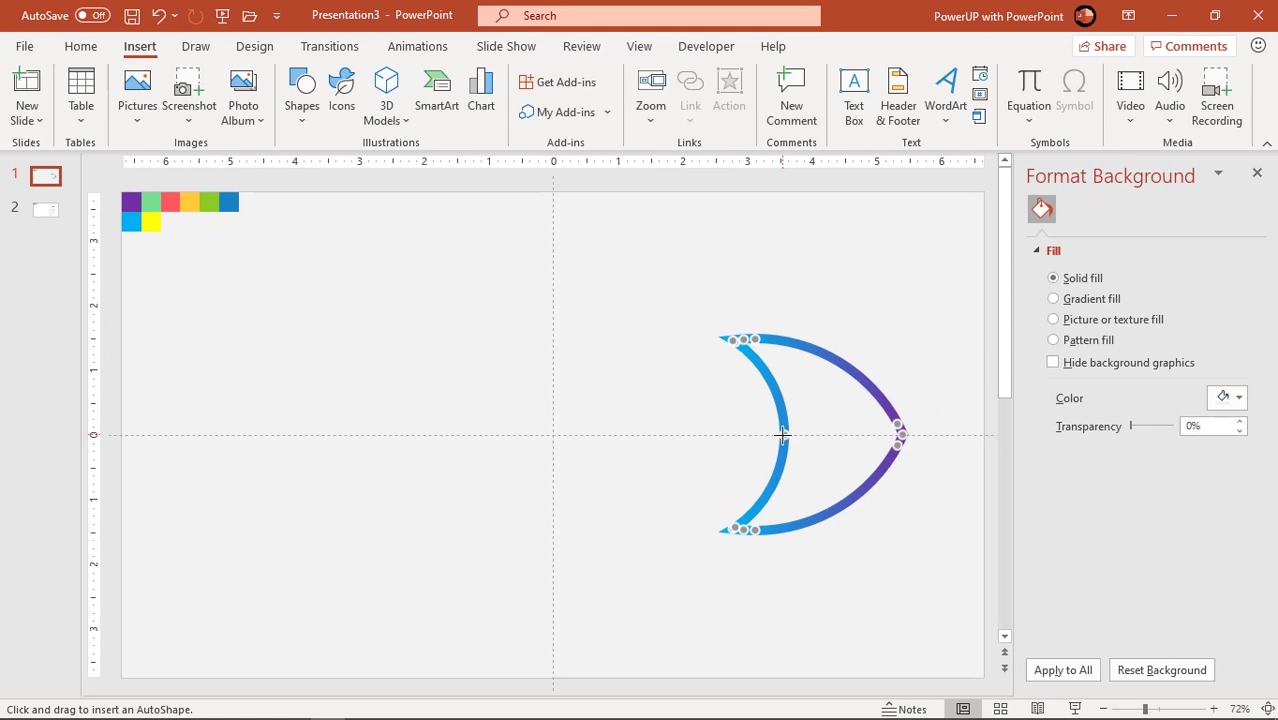
left_click_drag(782, 433, 308, 434)
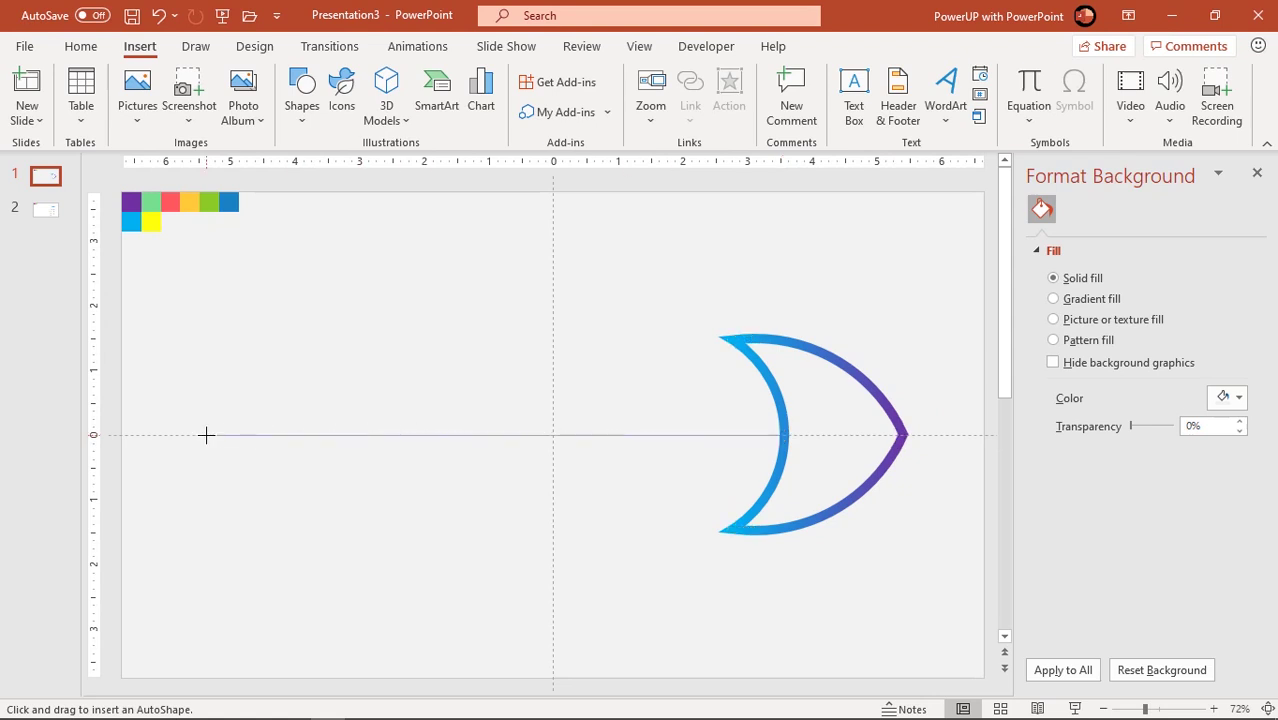
left_click_drag(221, 434, 221, 434)
left_click_drag(776, 528, 808, 527)
left_click(600, 510)
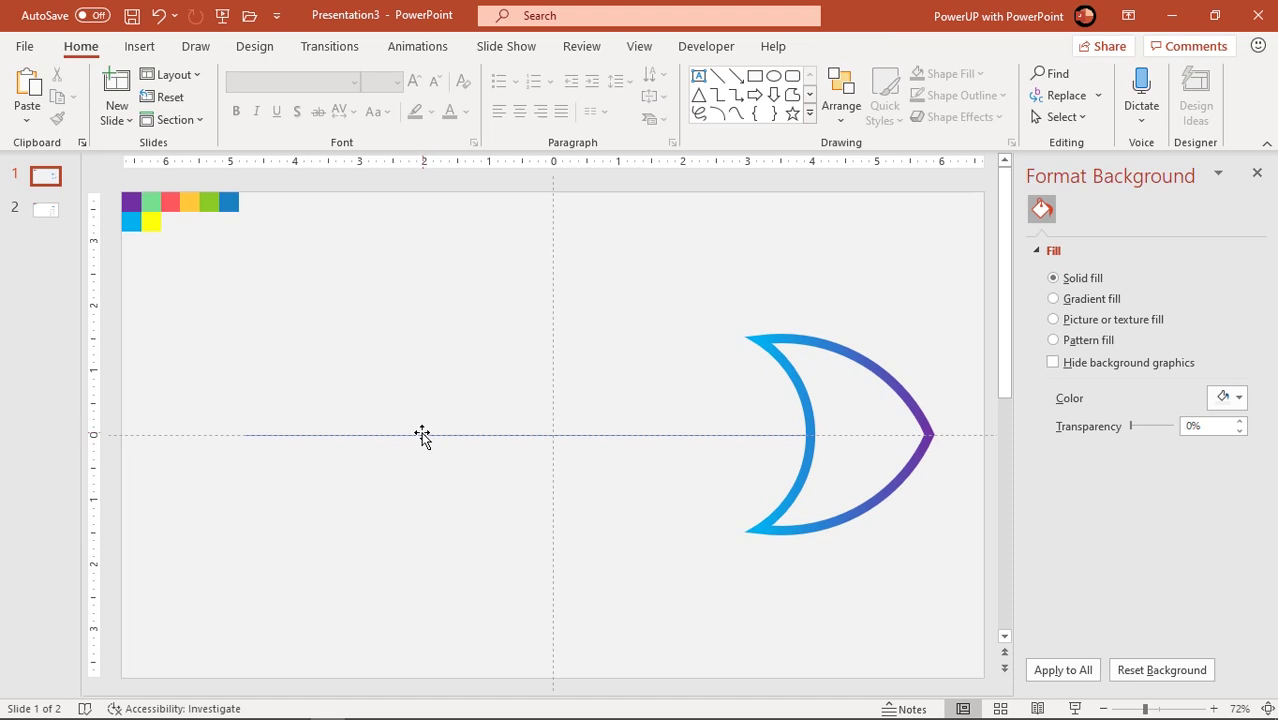
Step: Set the horizontal line's color to dark gray and its weight to 3 pt
left_click(421, 434)
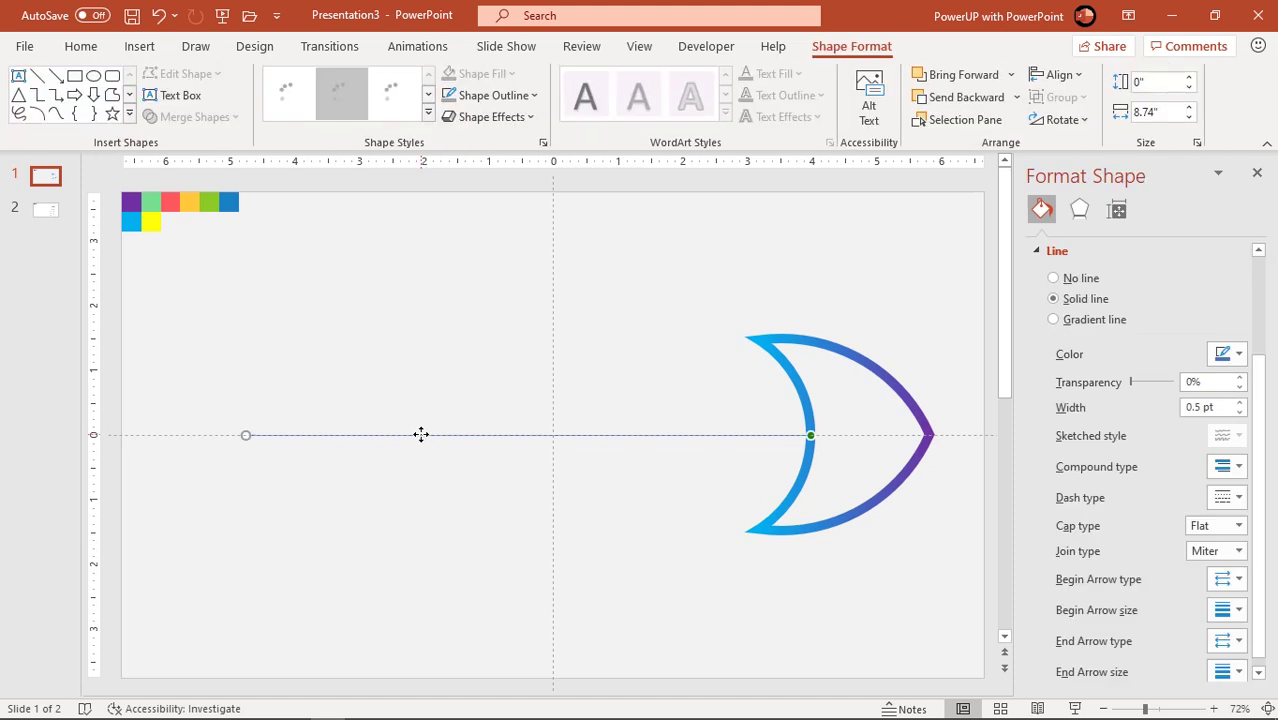
left_click(494, 98)
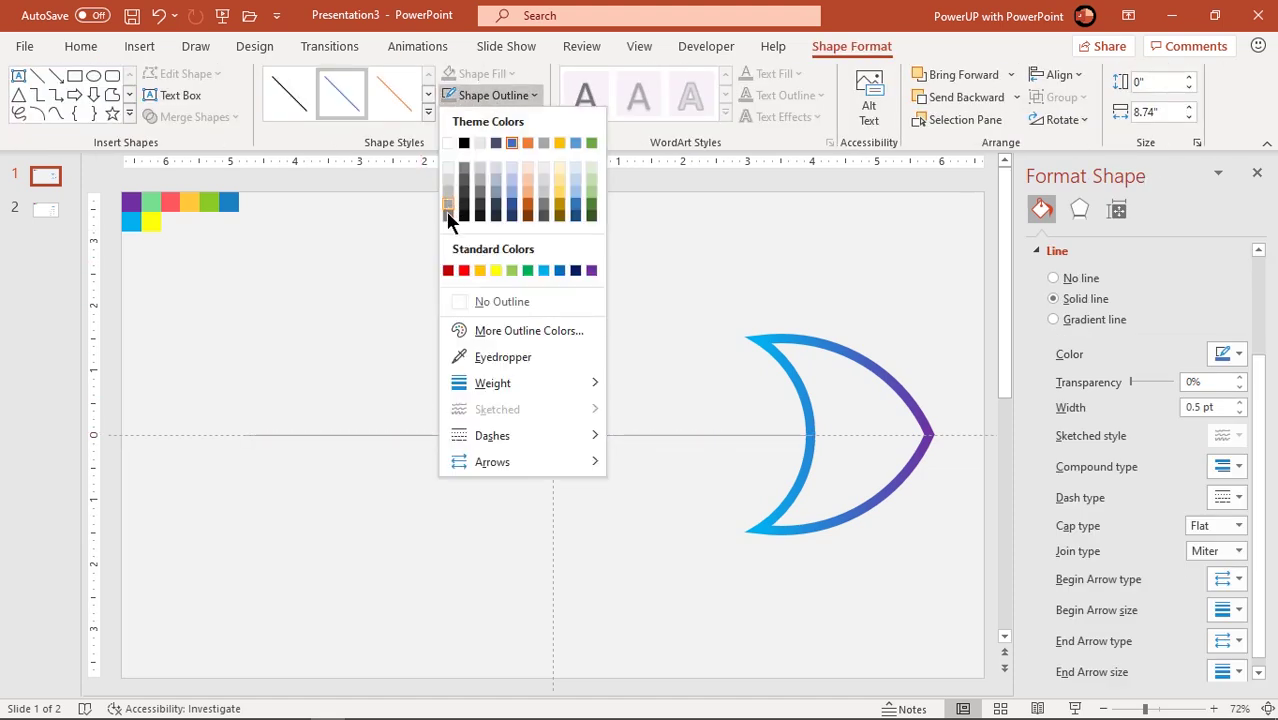
left_click(447, 214)
left_click(503, 97)
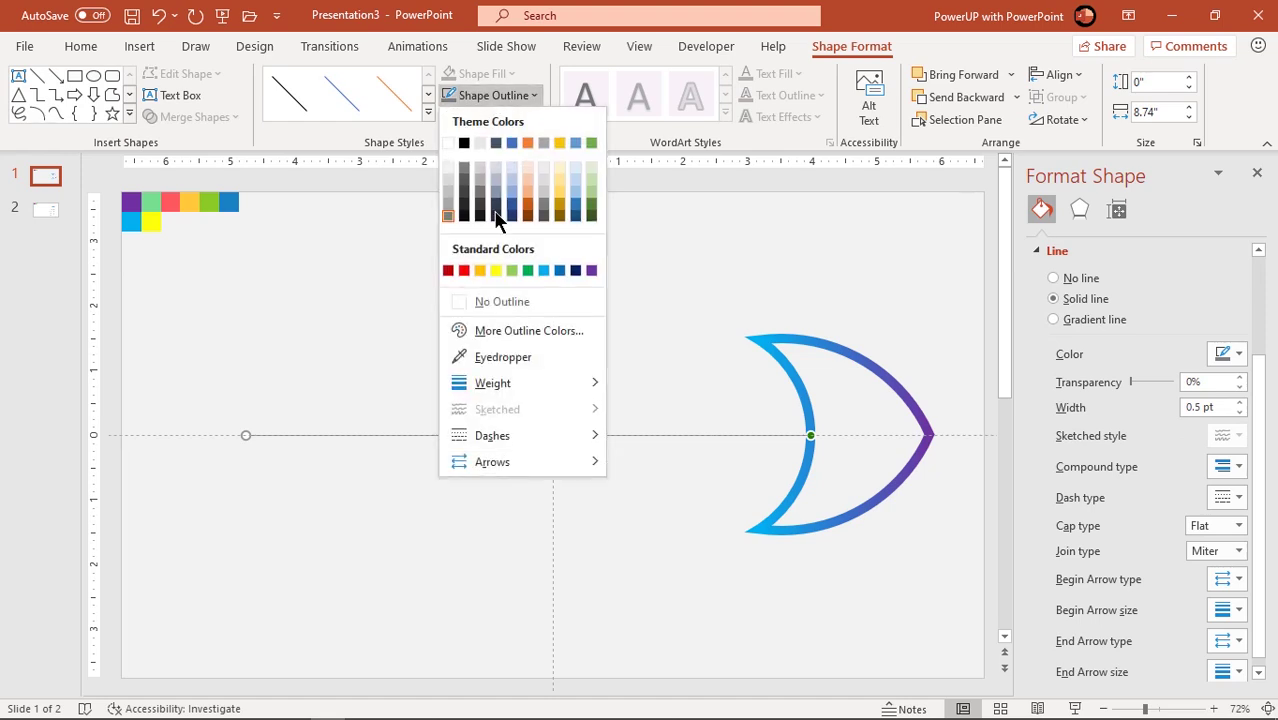
mouse_move(491, 384)
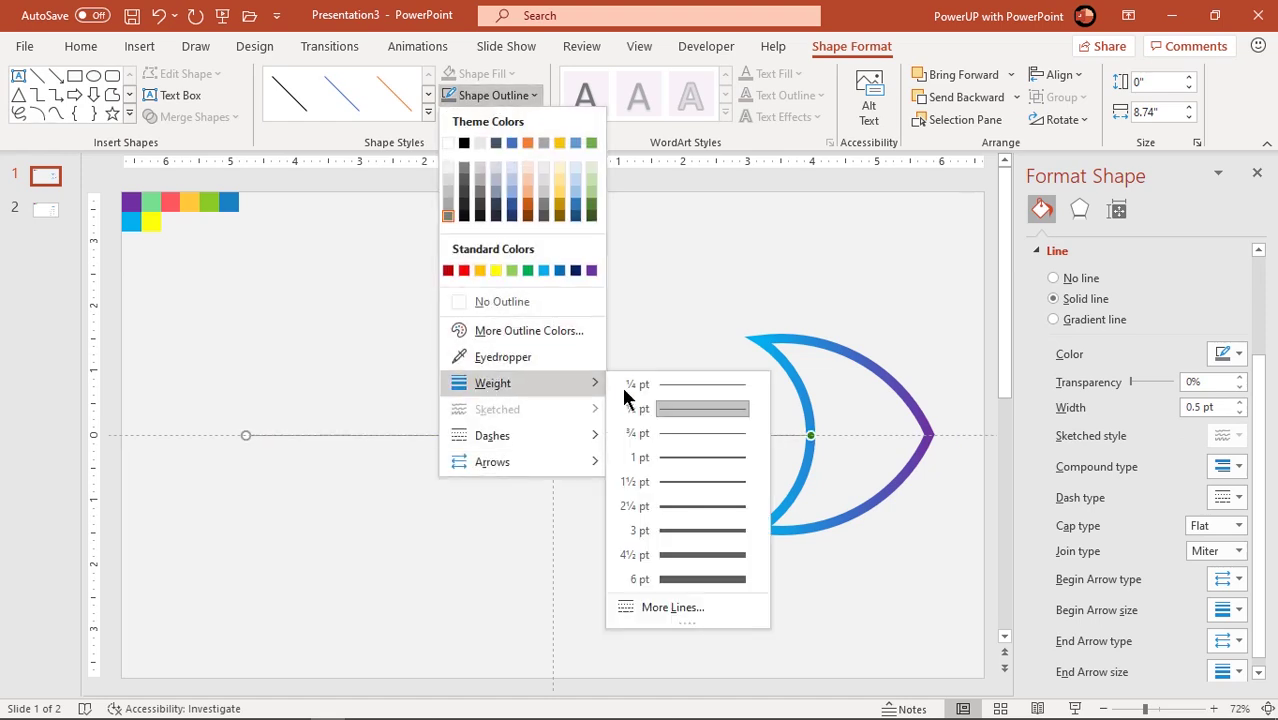
left_click(674, 519)
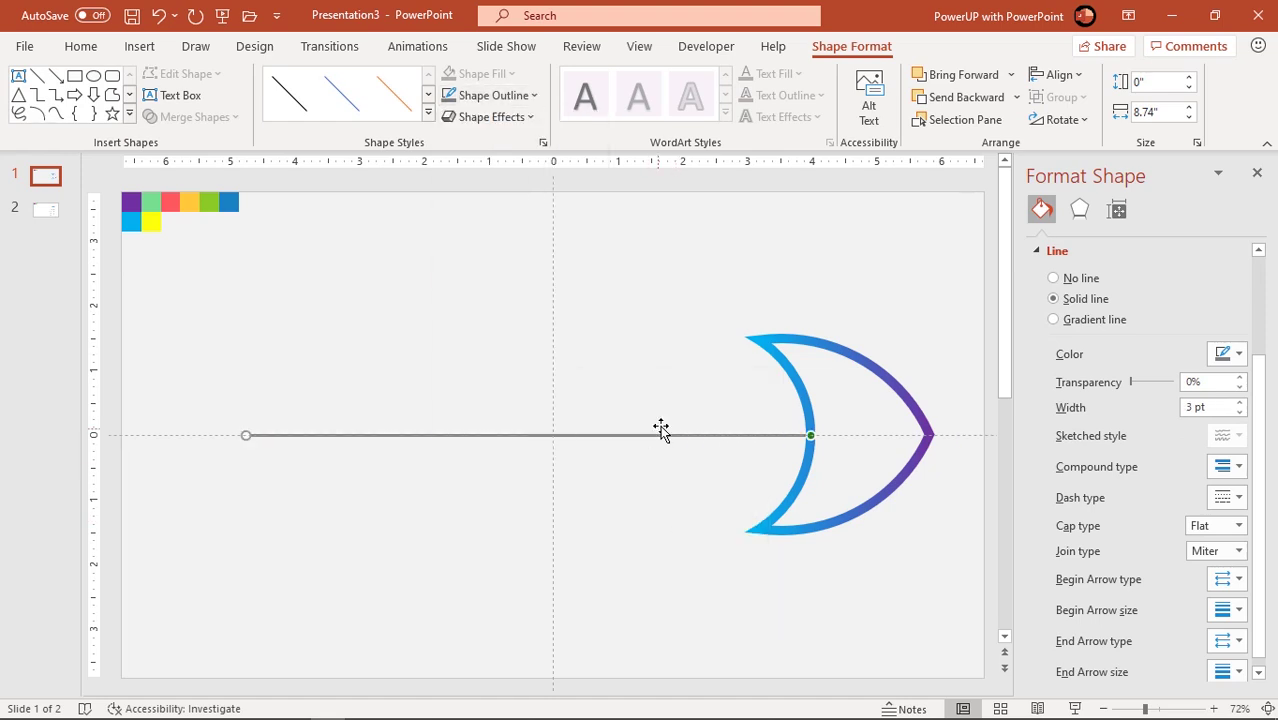
right_click(654, 434)
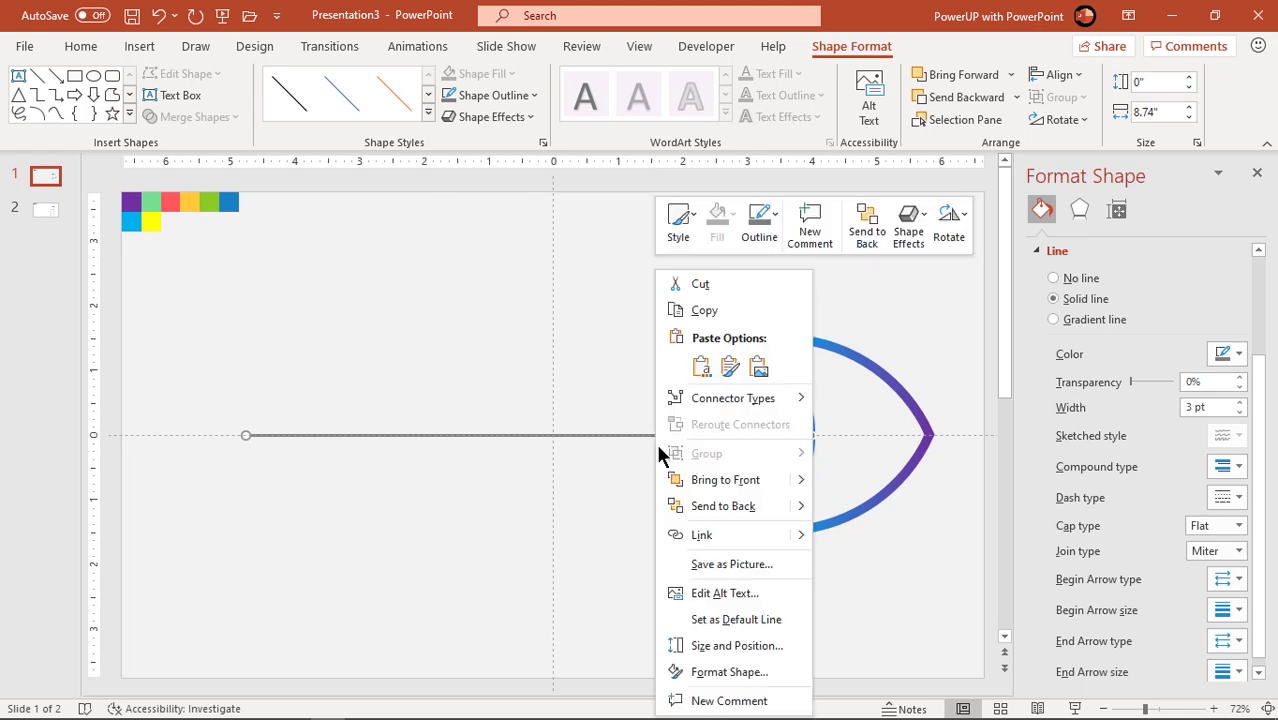
left_click(603, 506)
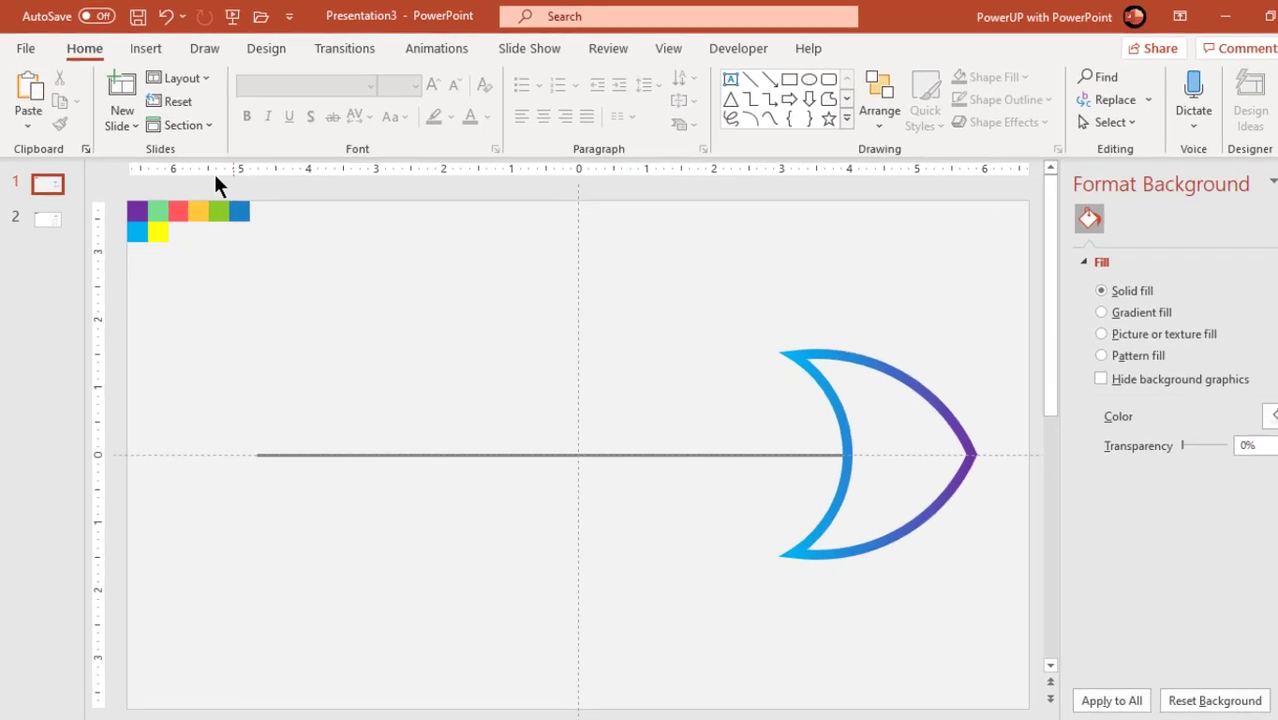
Step: Draw a circle about 3.07" in diameter over the middle of the line and set its fill transparency to 72%
left_click(143, 50)
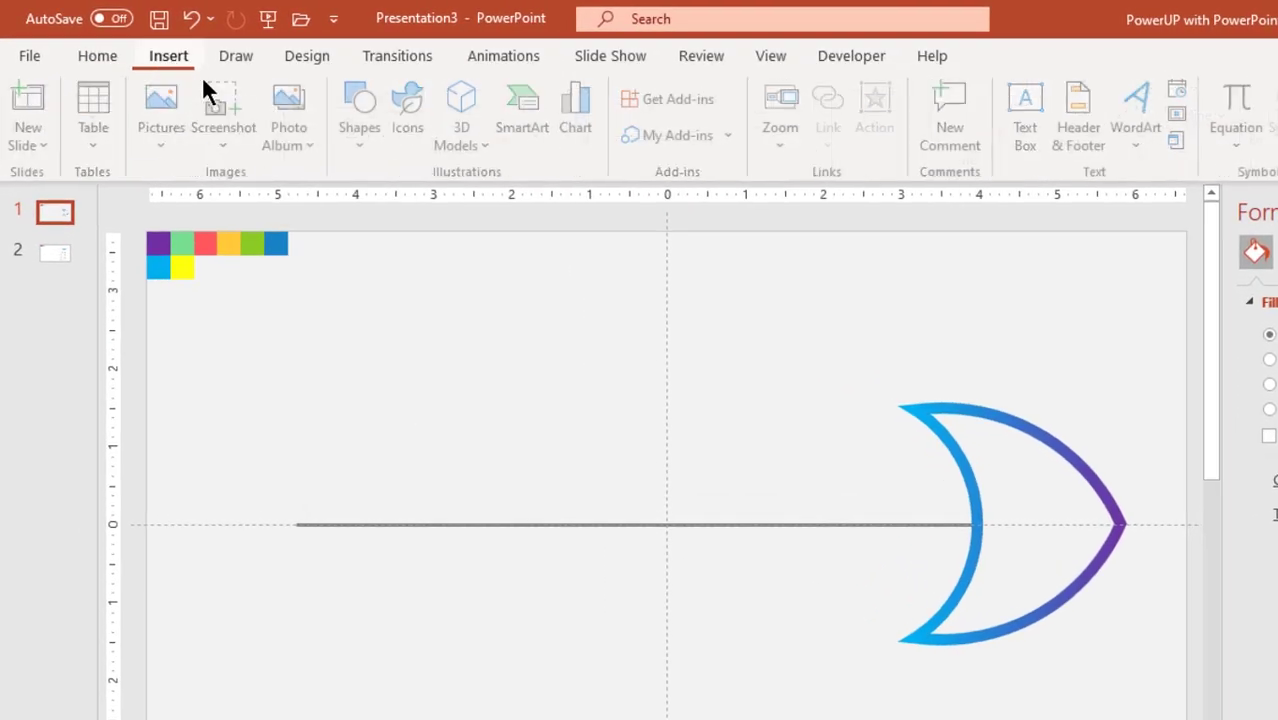
left_click(349, 144)
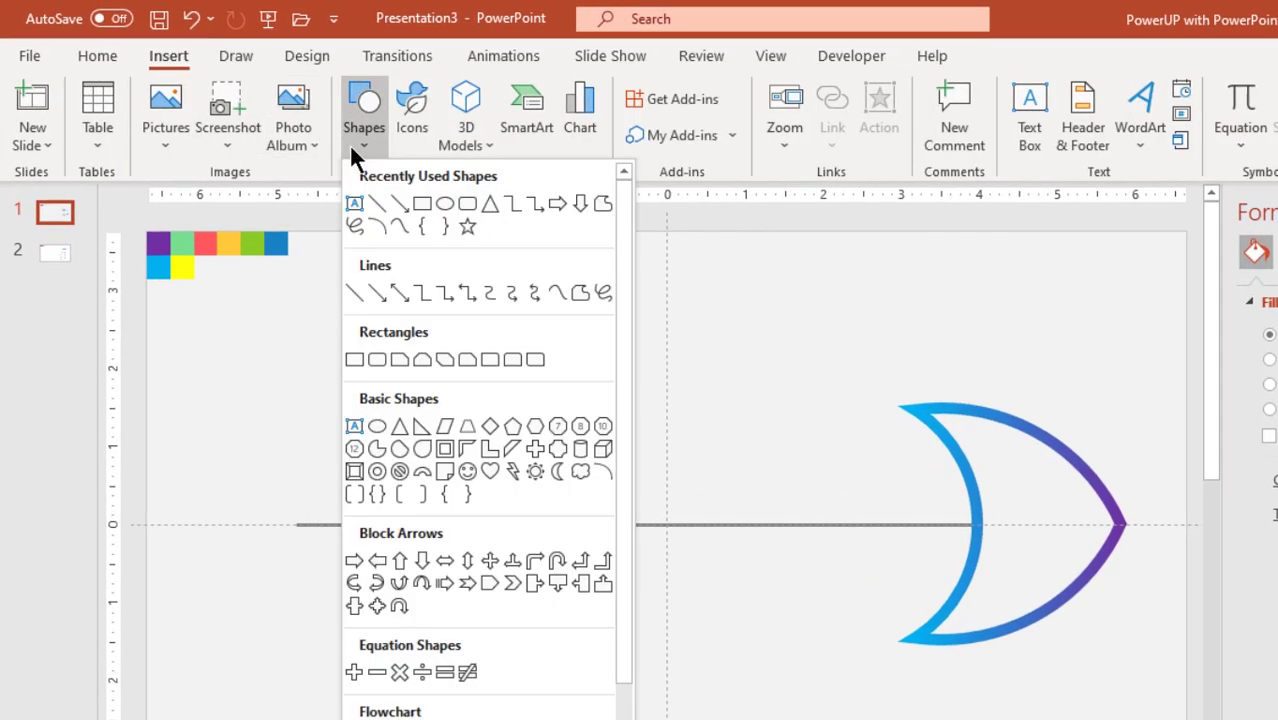
left_click(445, 207)
left_click_drag(516, 363, 617, 482)
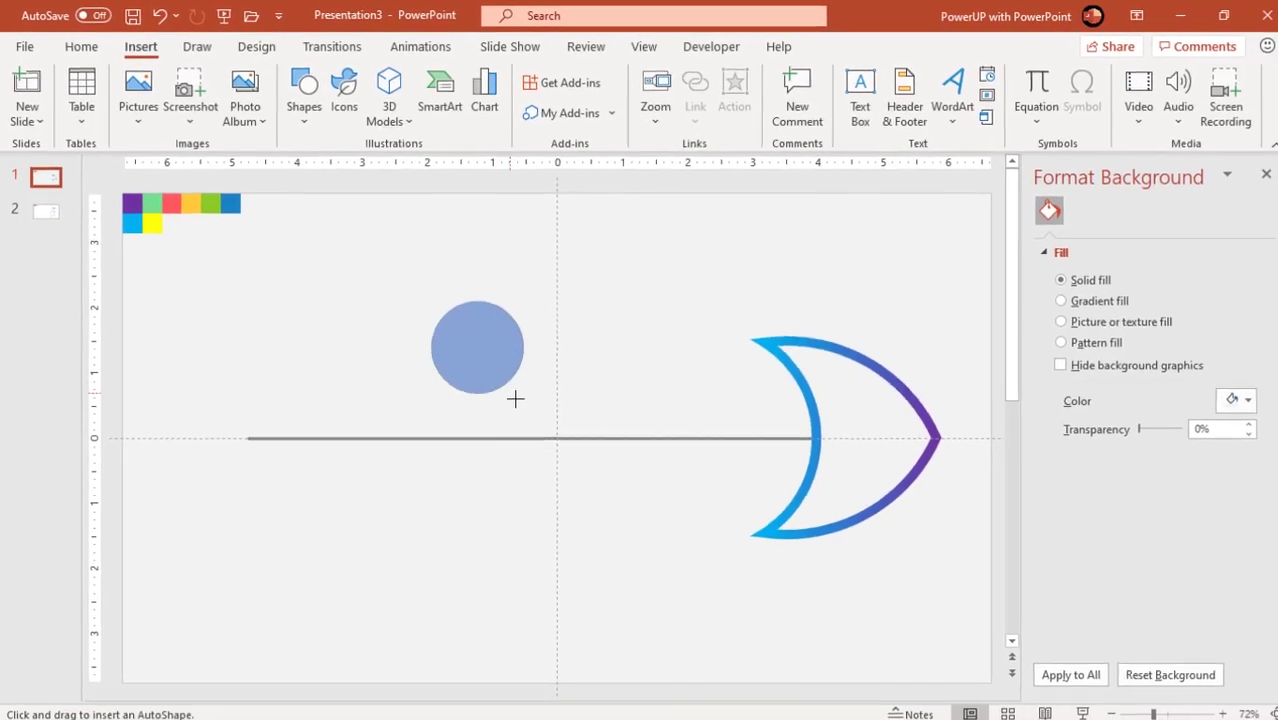
left_click_drag(515, 399, 612, 500)
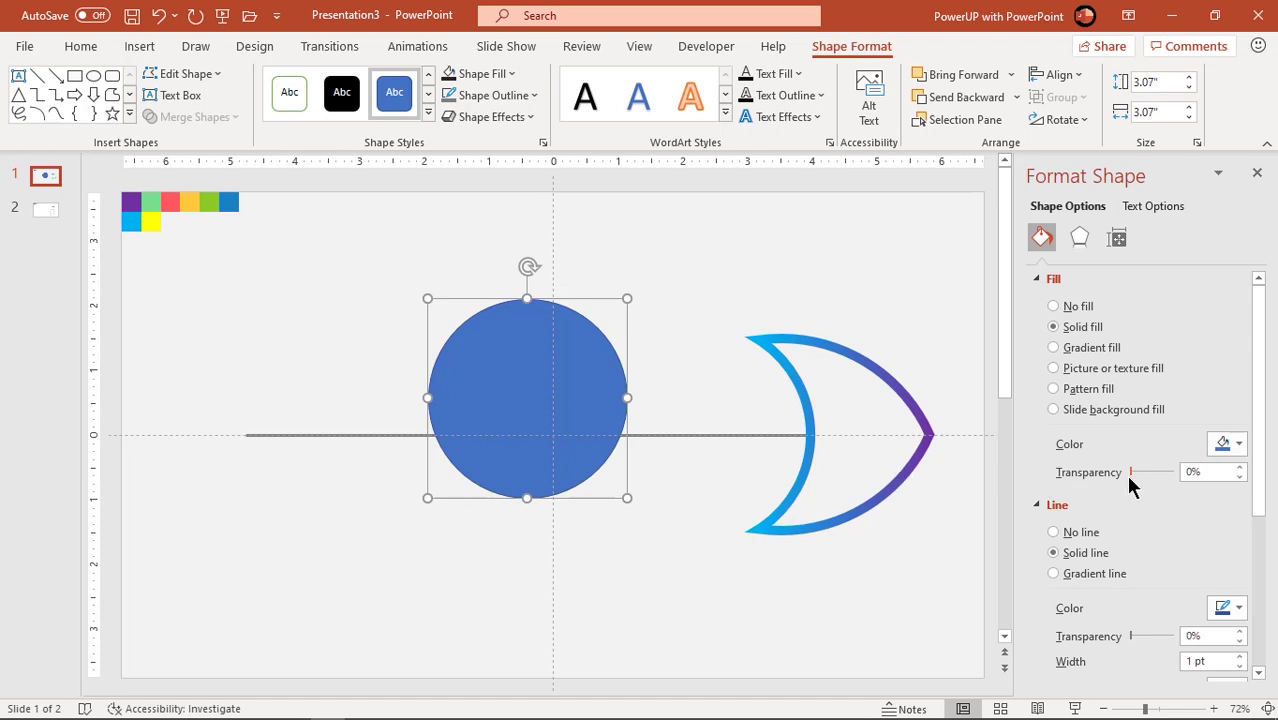
left_click_drag(1129, 476, 1161, 473)
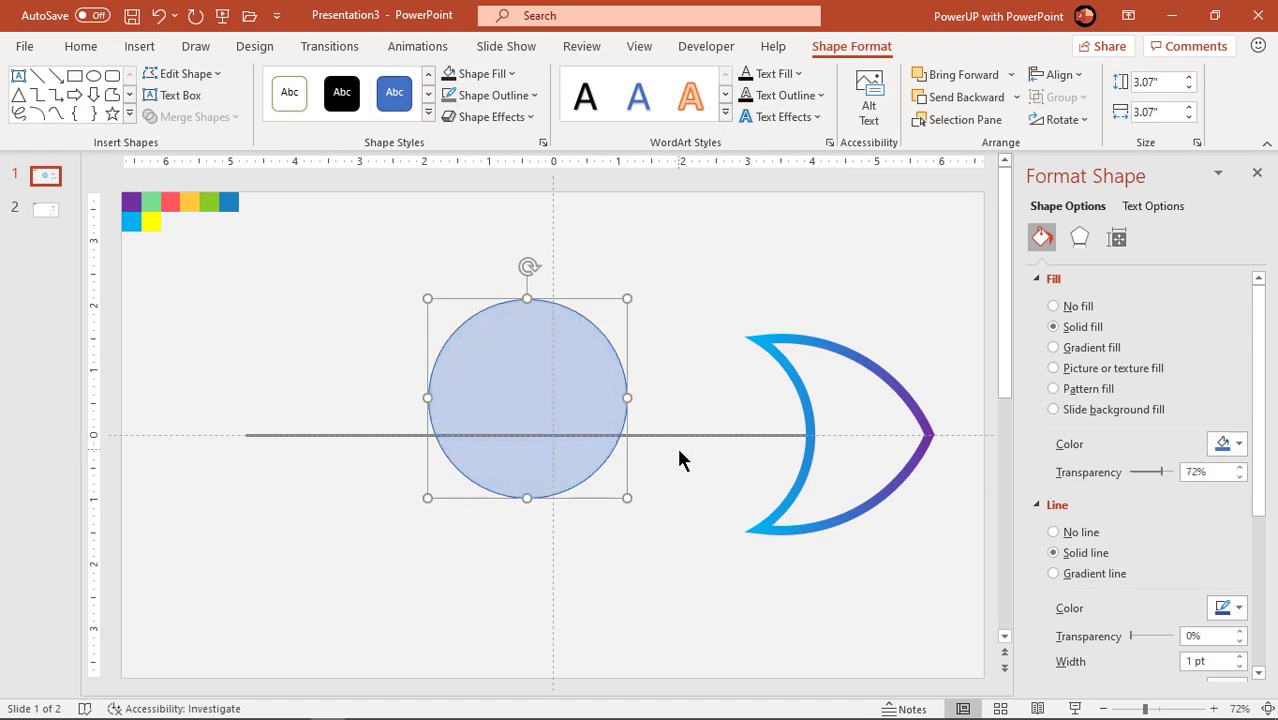
Step: Duplicate the circle to its right with a partial overlap and merge both with Intersect to keep the leaf-shaped middle
key("ctrl+d")
left_click_drag(568, 431, 673, 436)
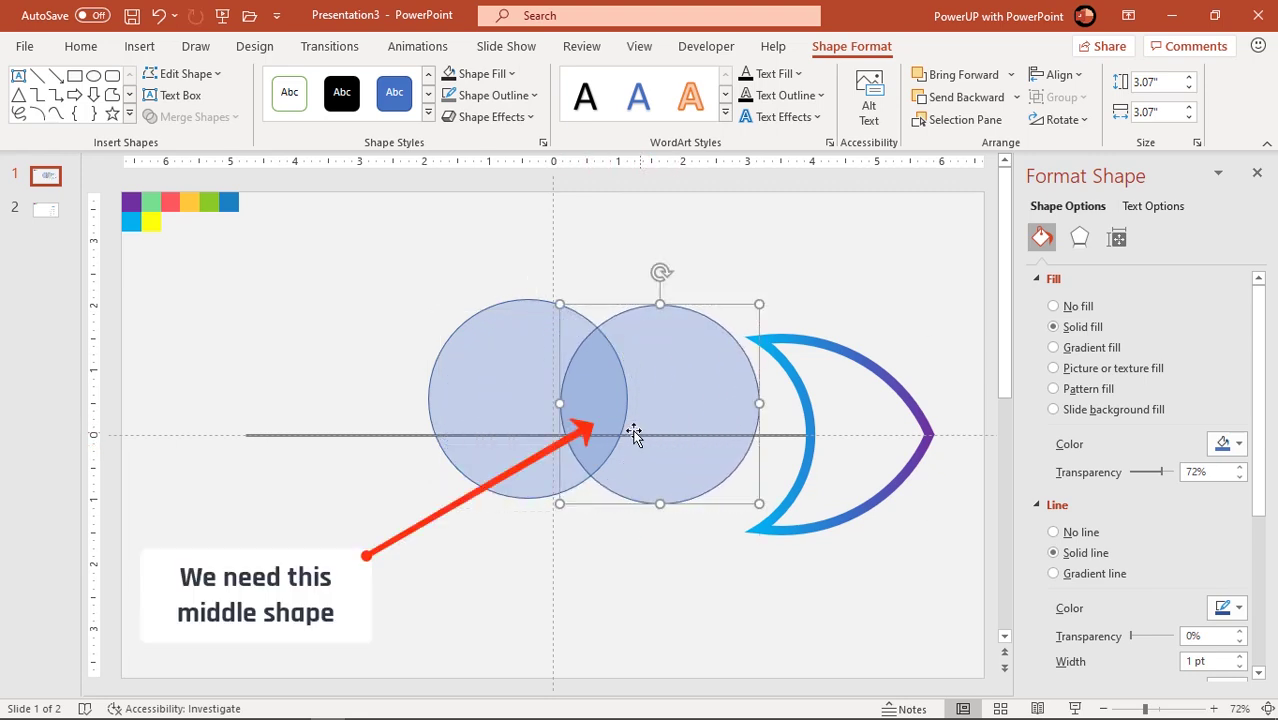
left_click(517, 390, "shift")
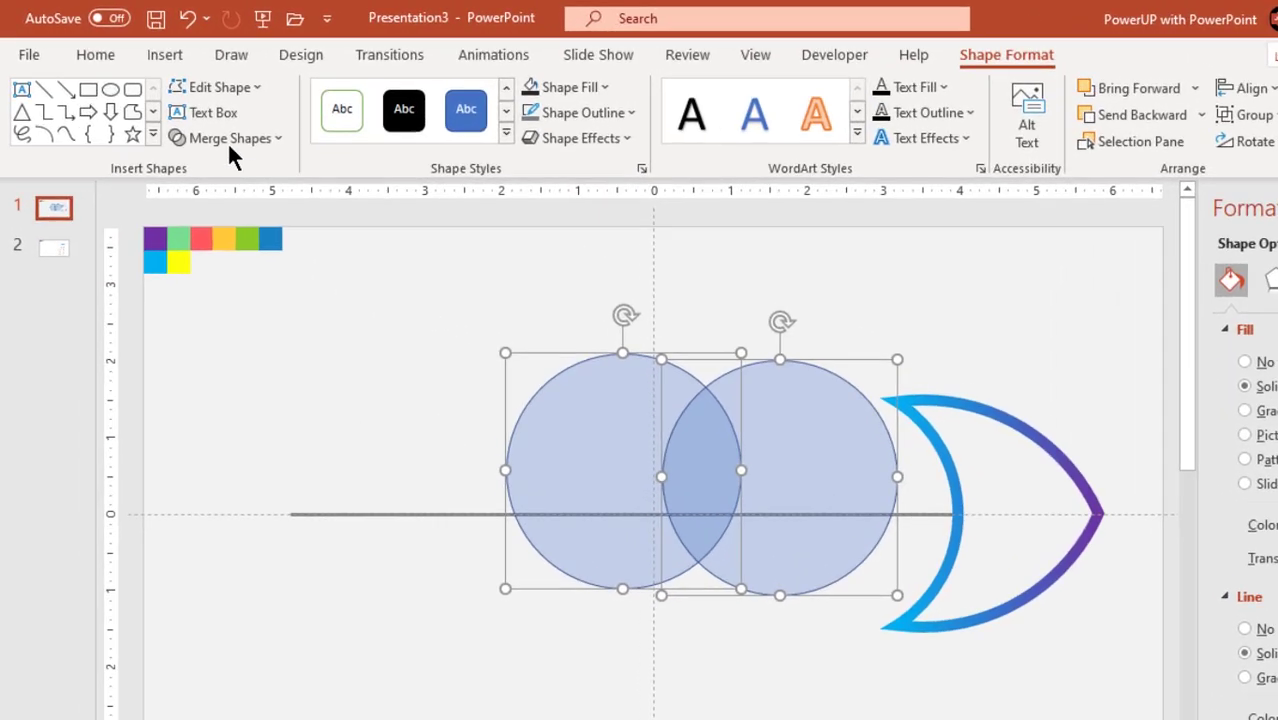
left_click(229, 143)
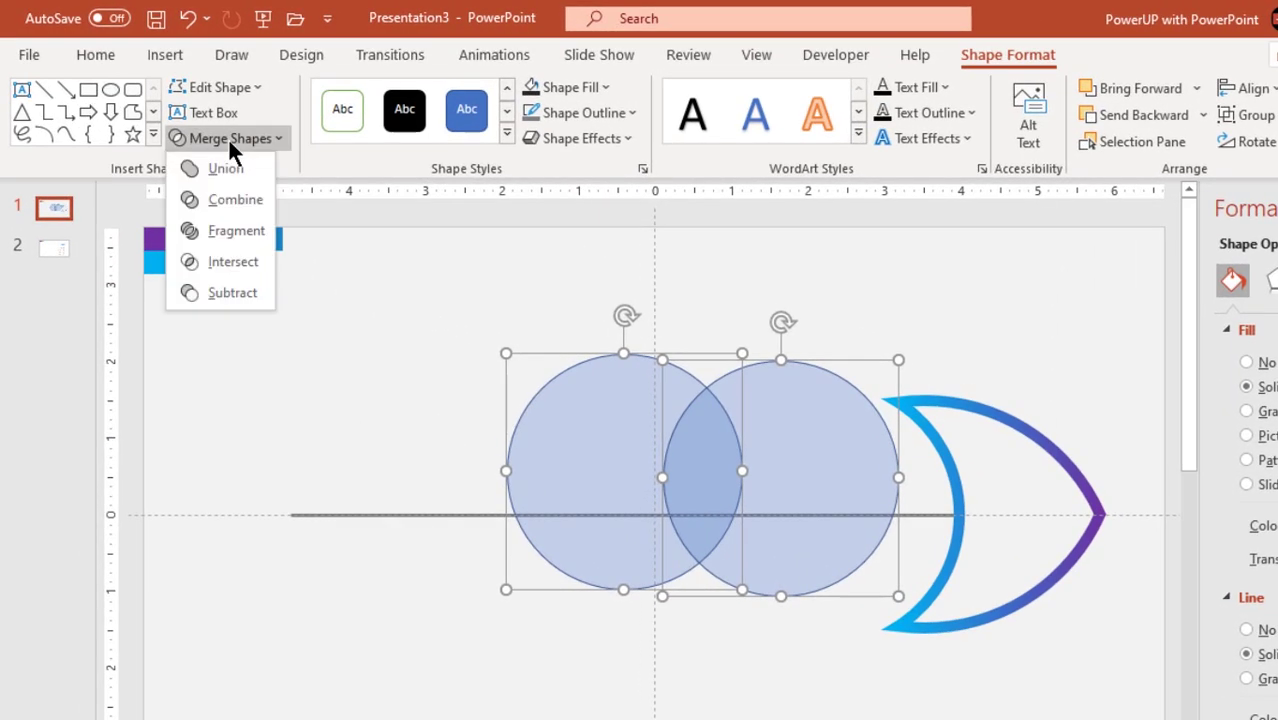
left_click(213, 258)
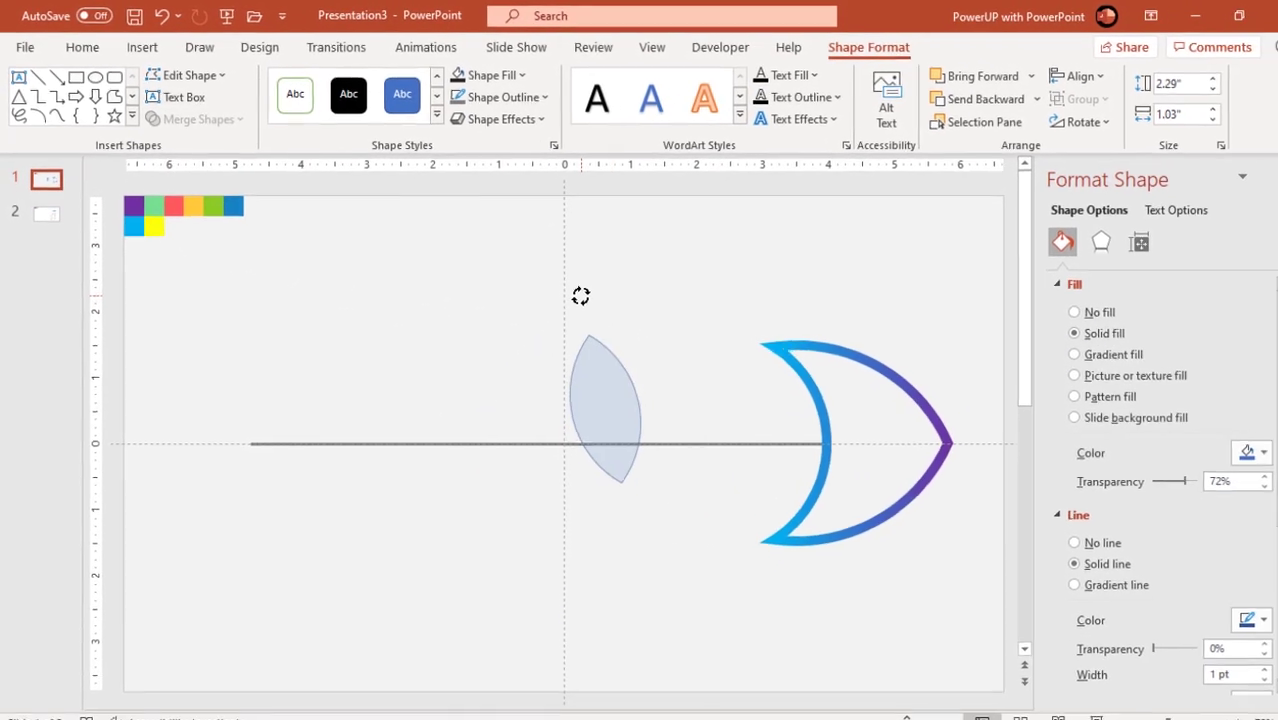
Step: Move the leaf shape to the line's left end and tilt it up to the left, with its lower tip touching the line end
left_click_drag(600, 389, 222, 360)
left_click_drag(216, 286, 210, 375)
scroll(228, 414, "up", 5)
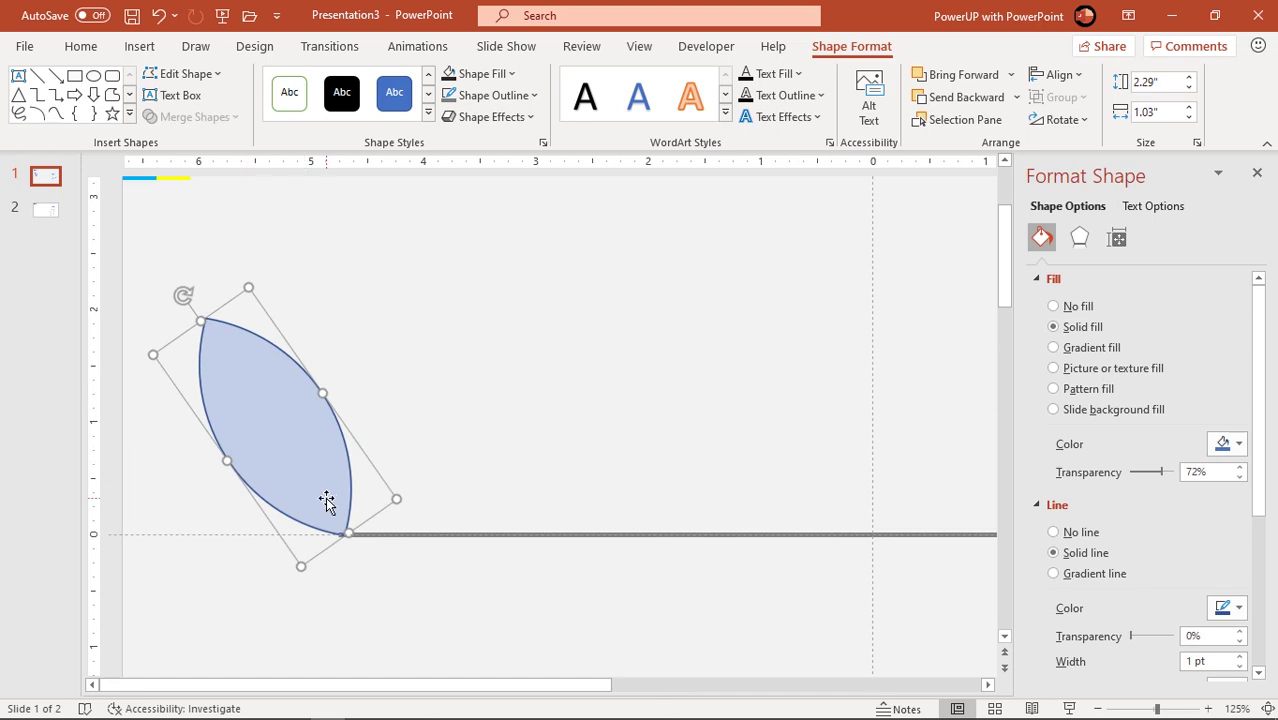
left_click_drag(316, 439, 313, 440)
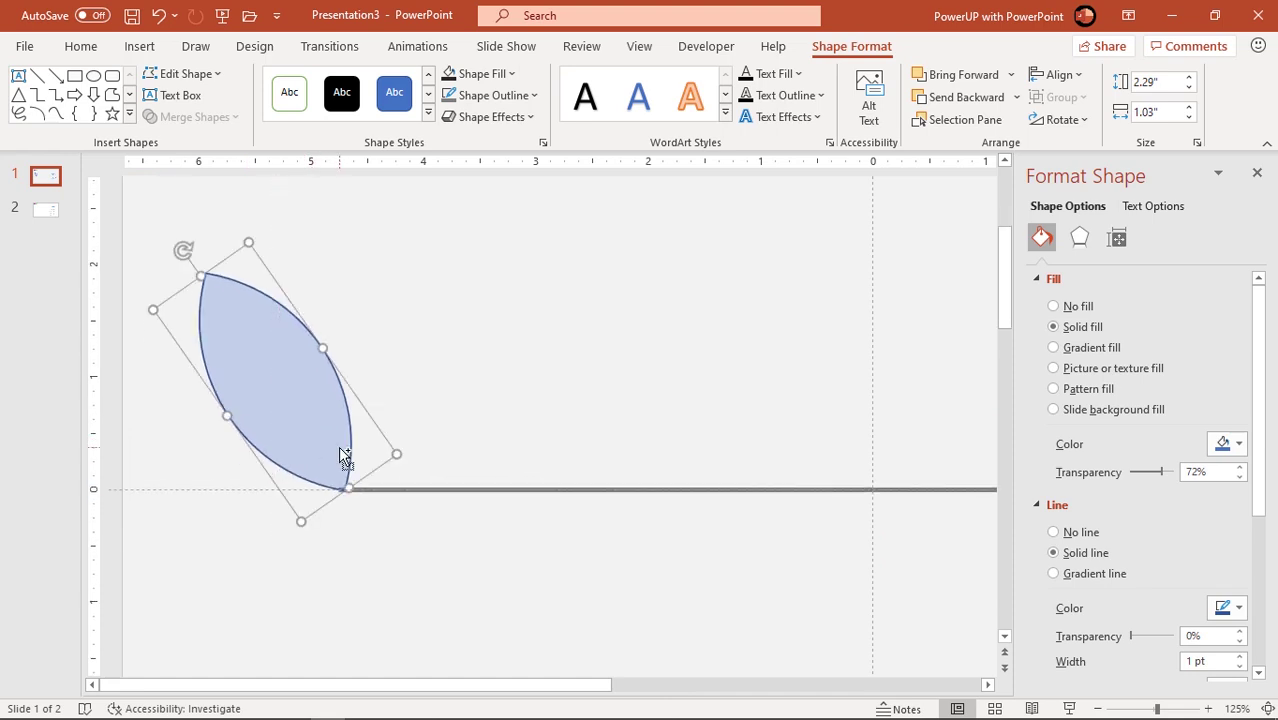
Step: Duplicate the leaf, rotate the copy to point down to the left, and place it below the line's left end
key("ctrl+d")
left_click_drag(201, 267, 164, 452)
left_click_drag(245, 428, 226, 521)
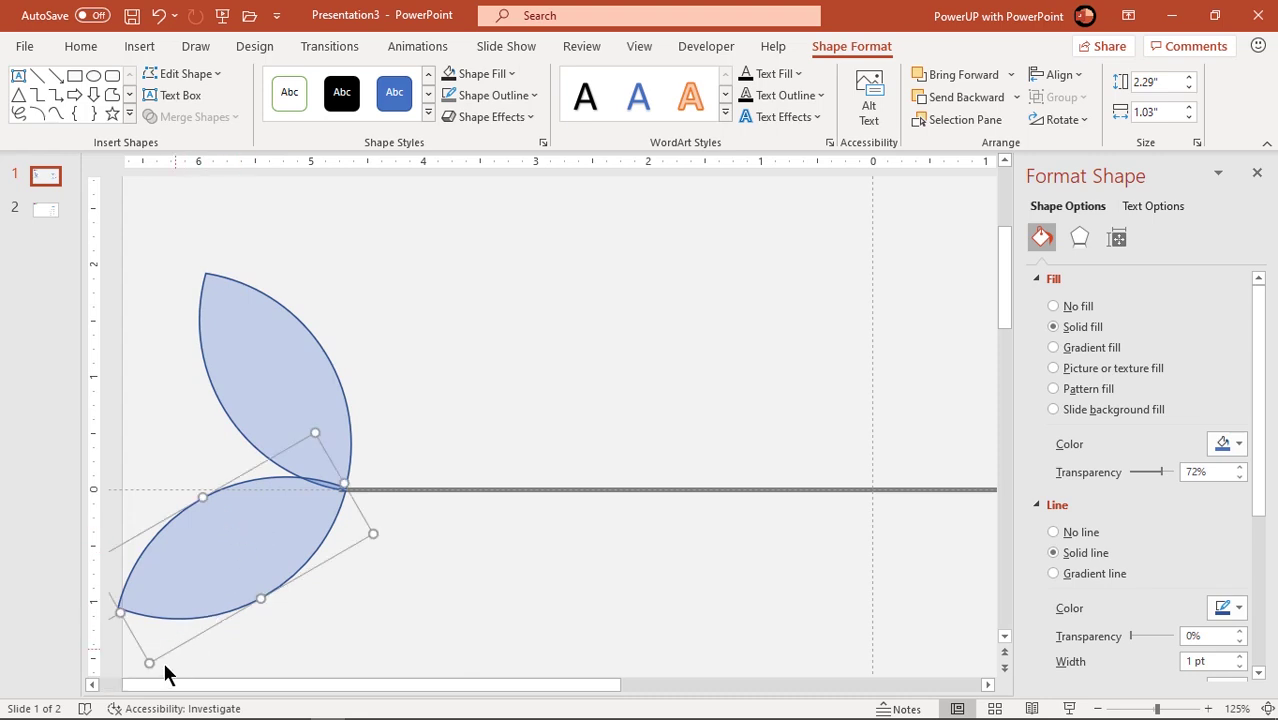
Step: Shrink the lower leaf to about 1.61" by 0.72" and align its tip with the line's left end
left_click_drag(150, 661, 194, 579)
left_click_drag(250, 527, 271, 519)
scroll(272, 524, "up", 2)
left_click_drag(298, 443, 307, 431)
scroll(367, 309, "up", 2)
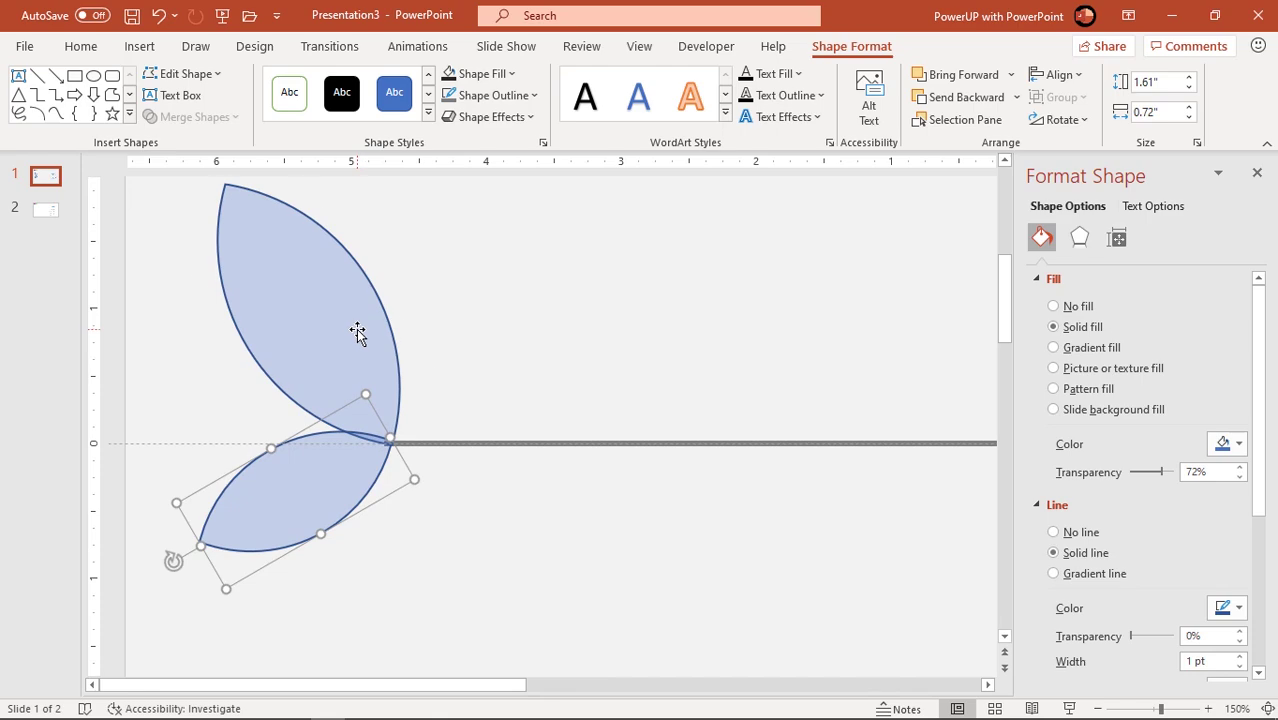
Step: Merge the upper and lower leaf shapes into one tail shape with Union
left_click(358, 330)
left_click(275, 522, "shift")
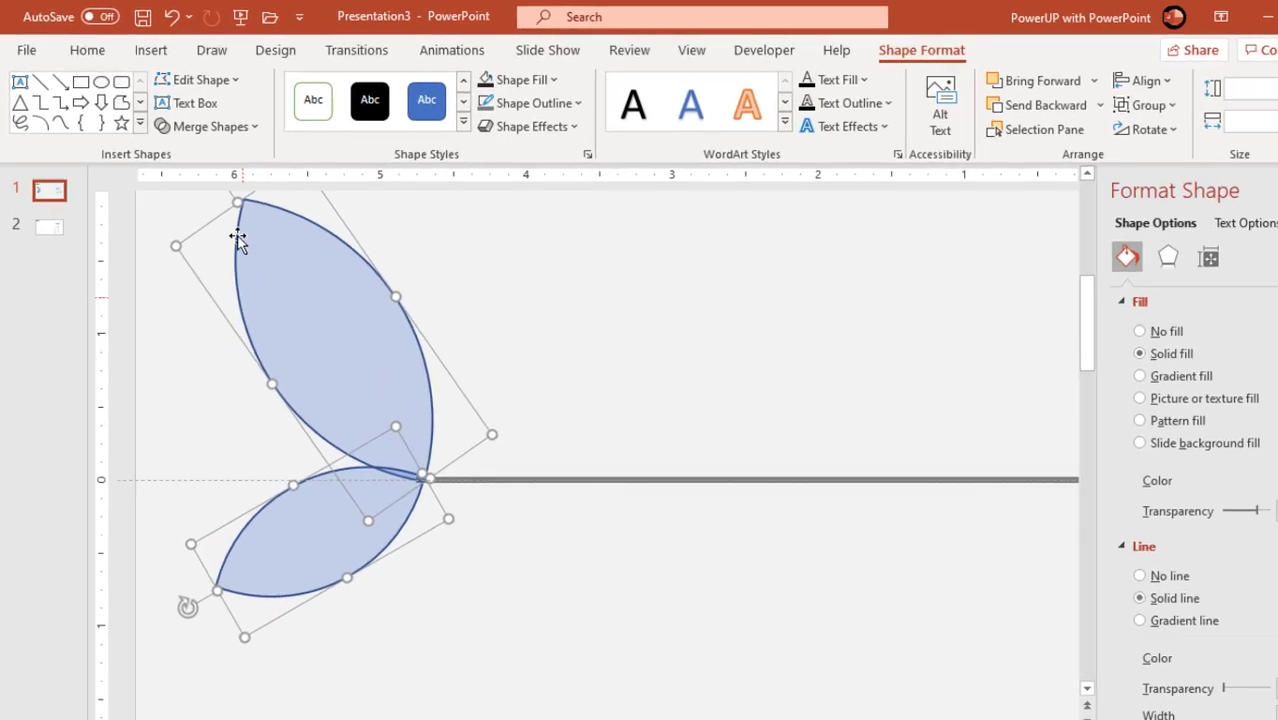
left_click(218, 117)
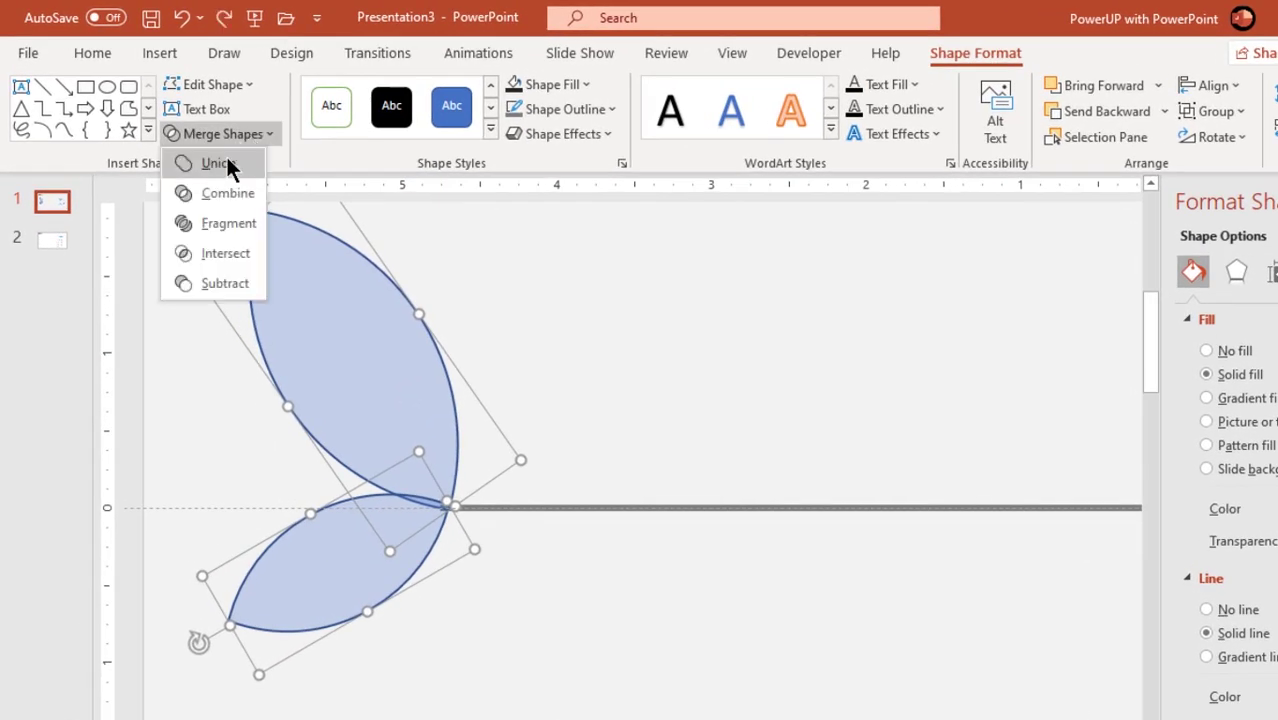
left_click(228, 167)
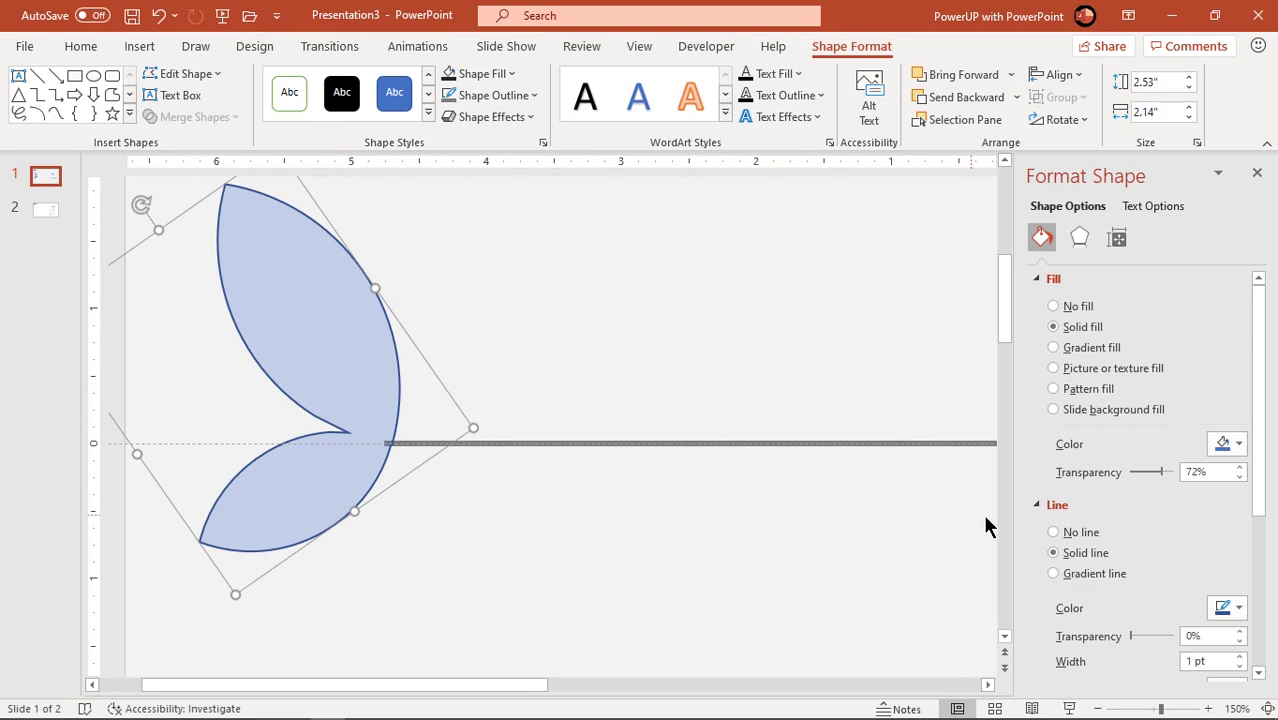
Step: Remove the tail's outline and switch its fill to a gradient
left_click(1055, 533)
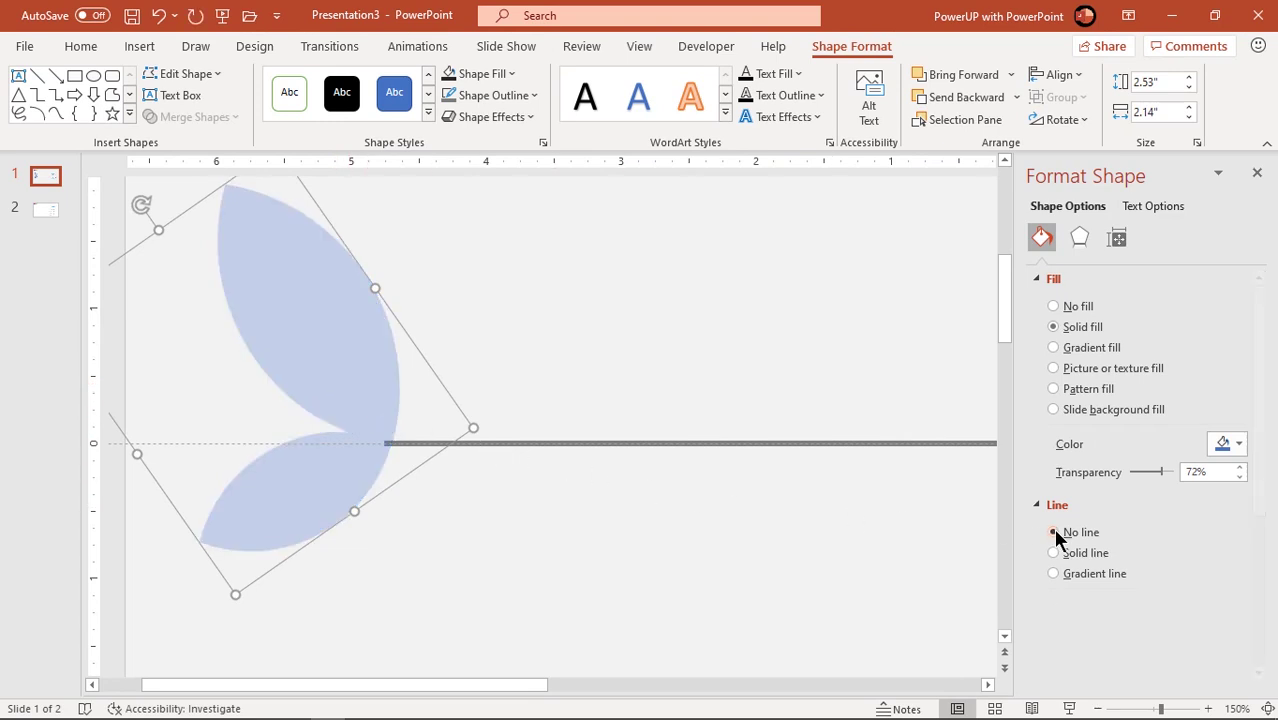
left_click(1088, 350)
scroll(746, 541, "down", 8)
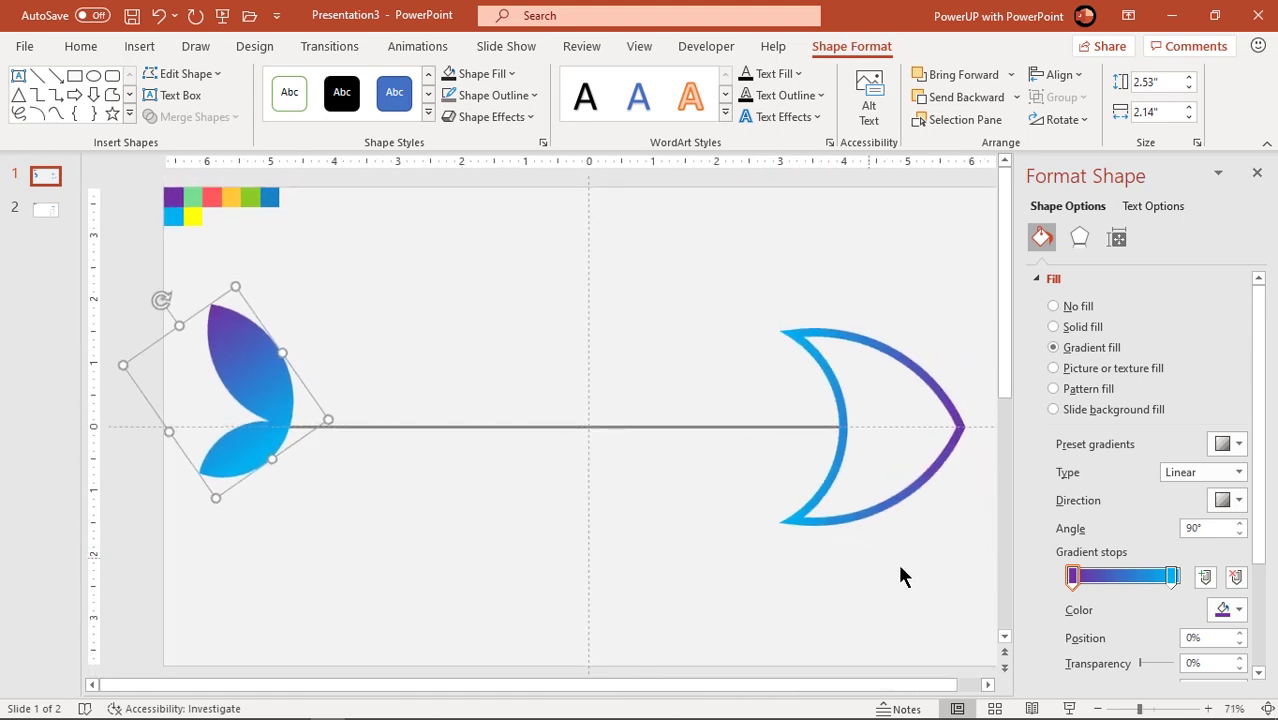
Step: Recolor the tail's gradient with yellow as the first stop and light green as the last, sampled from the slide's color swatches
left_click(1225, 610)
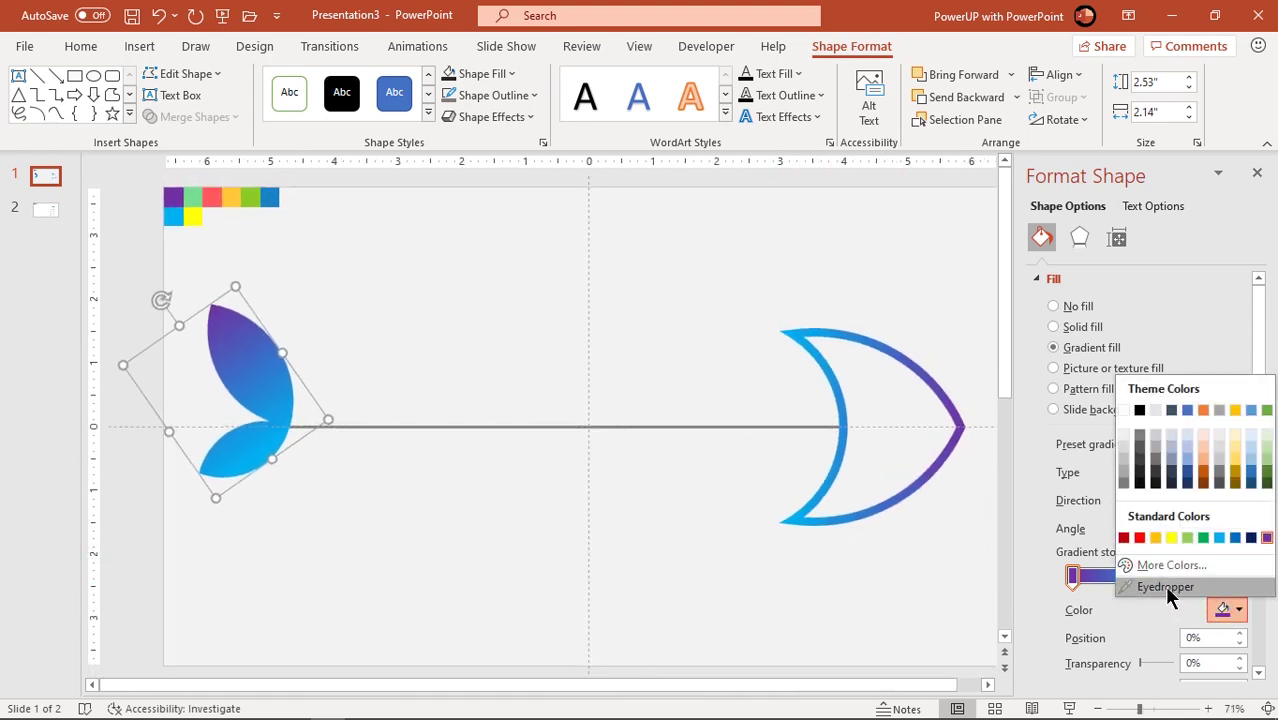
left_click(1170, 588)
left_click(194, 216)
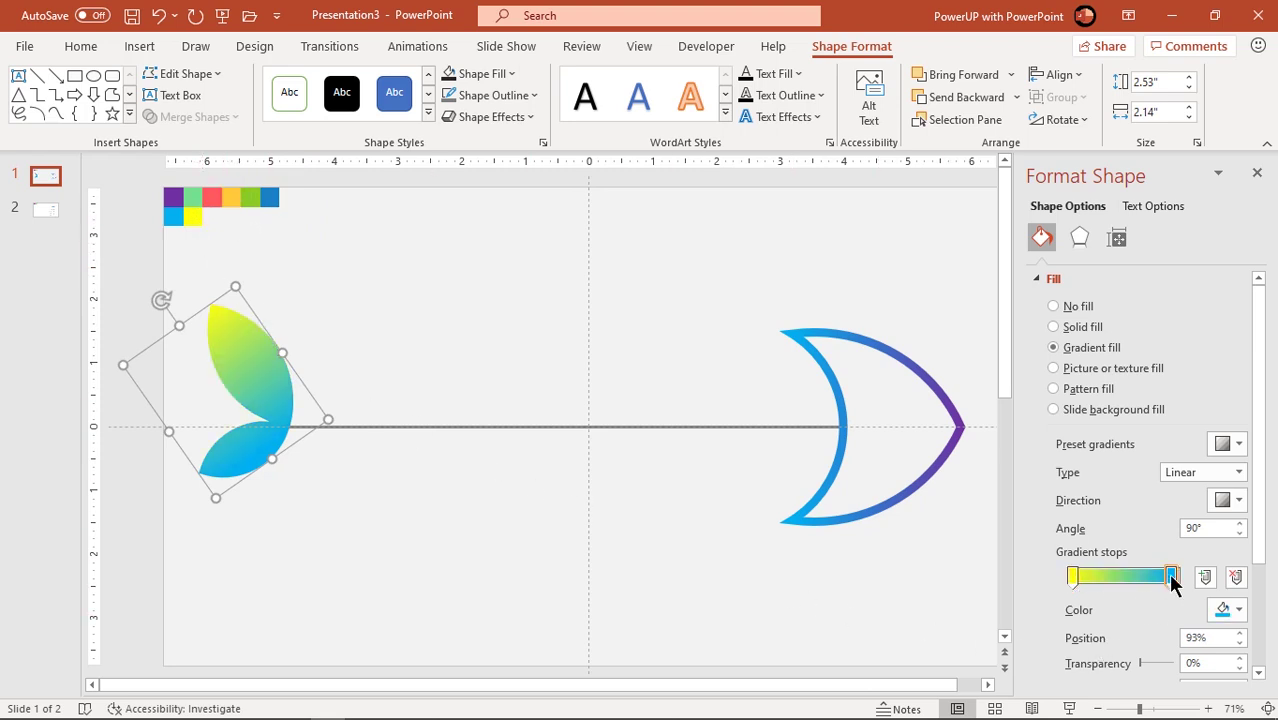
left_click(1225, 610)
left_click(1170, 588)
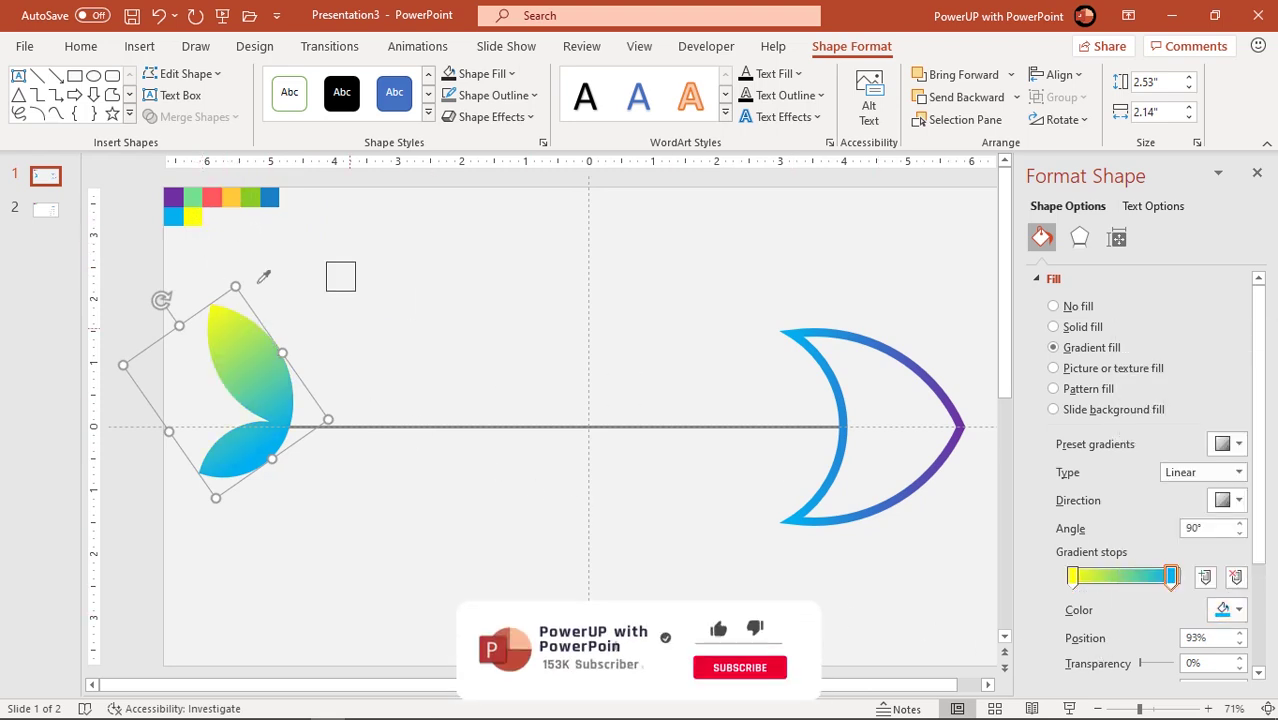
left_click(194, 198)
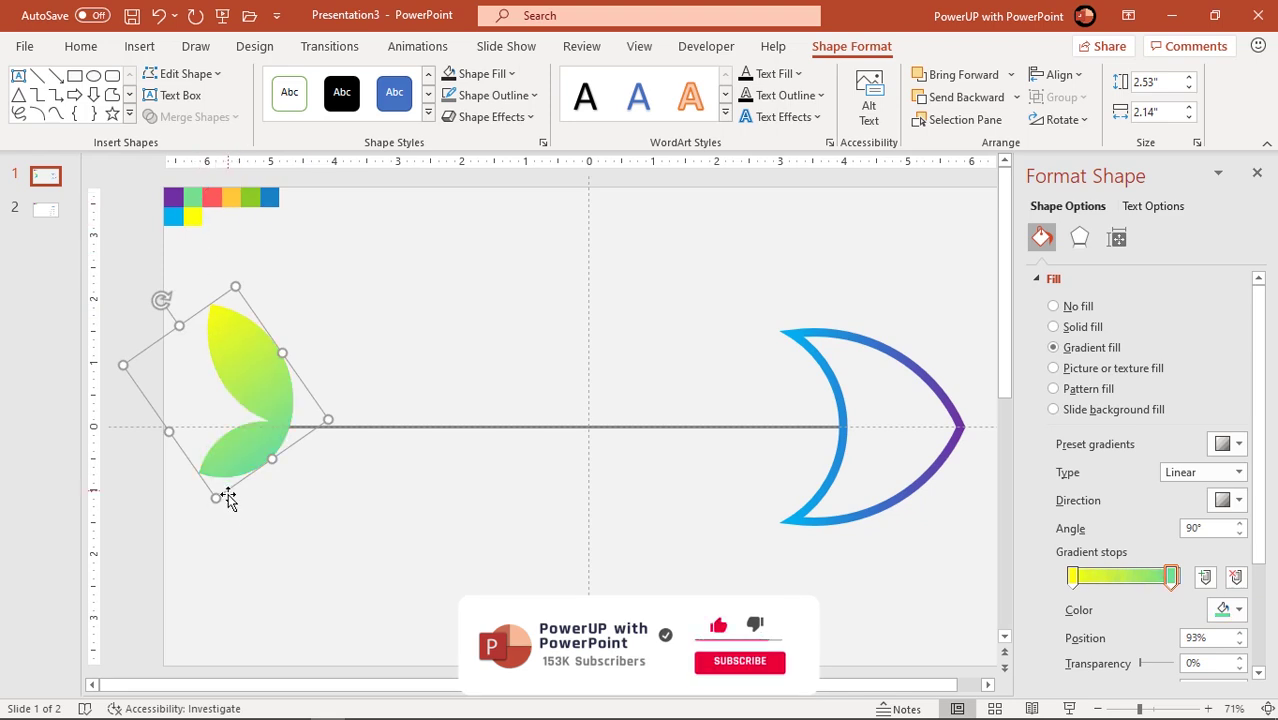
Step: Reposition the tail slightly so its joint meets the left end of the spine line
scroll(224, 496, "up", 3)
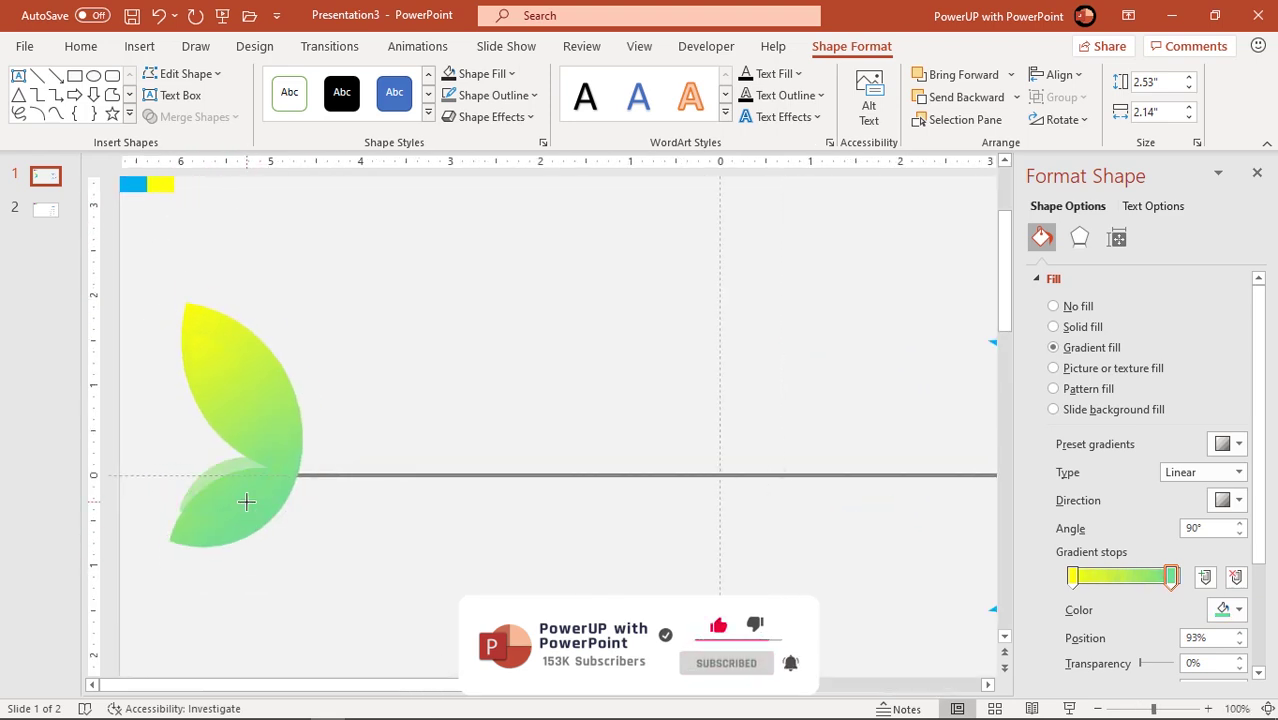
left_click_drag(246, 502, 277, 513)
scroll(277, 513, "down", 5)
left_click(479, 526)
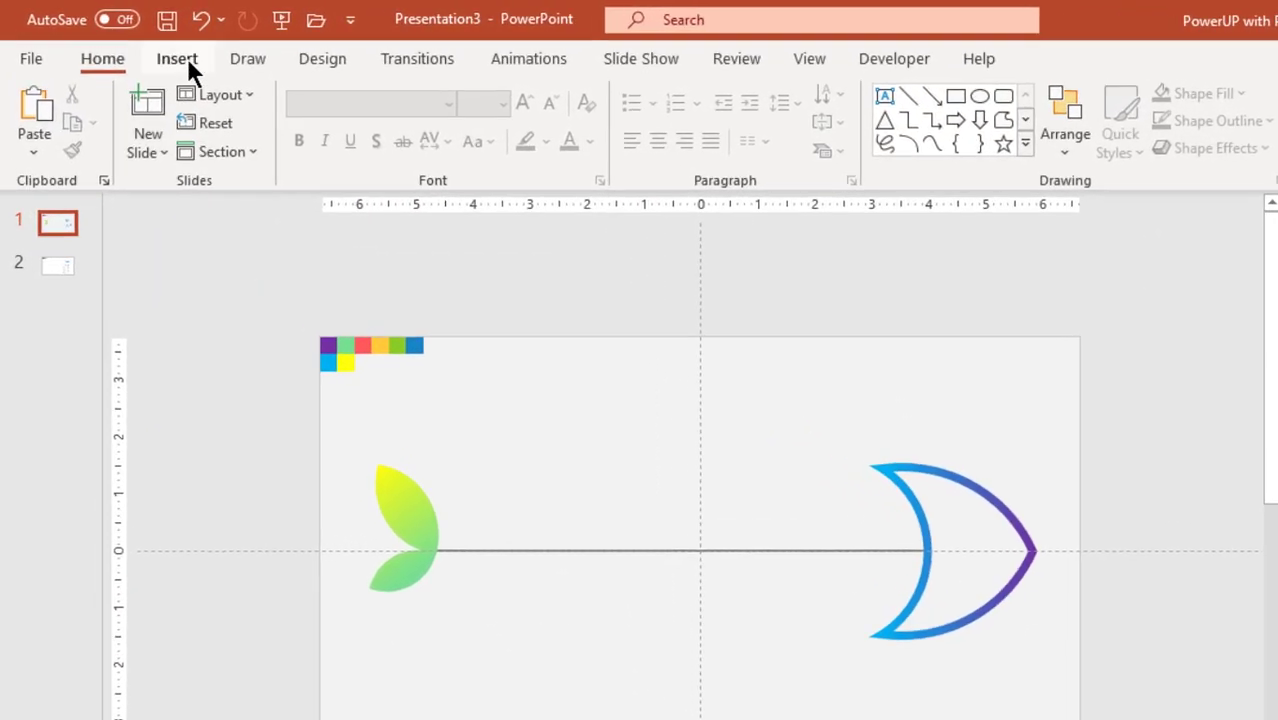
Step: Draw a horizontal line about 2.67" long above the middle of the spine
left_click(187, 58)
left_click(368, 150)
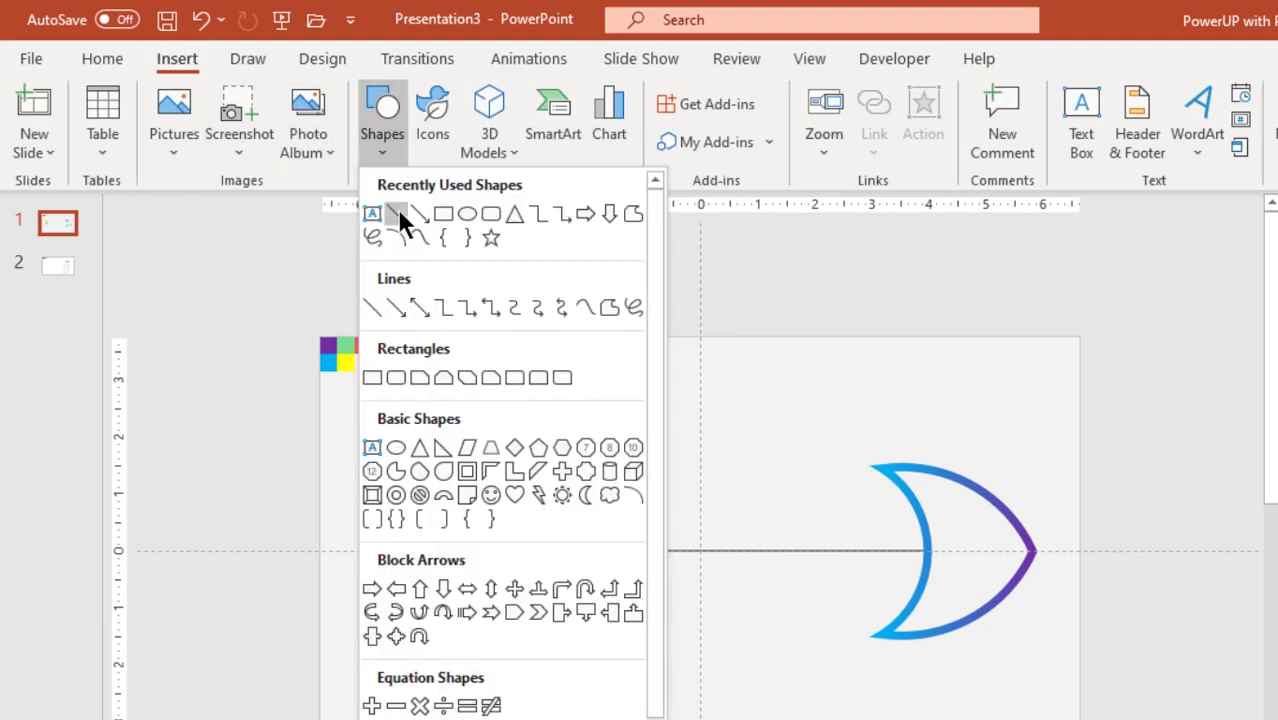
left_click(397, 211)
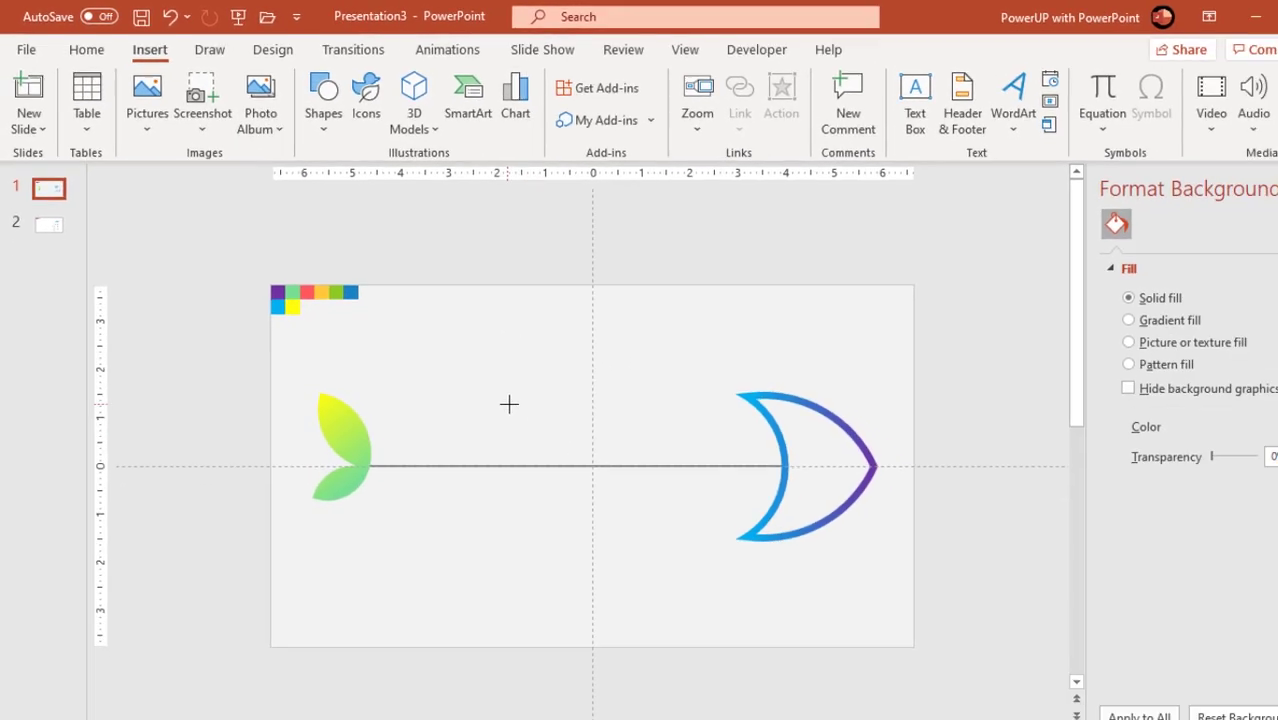
left_click_drag(509, 404, 635, 404)
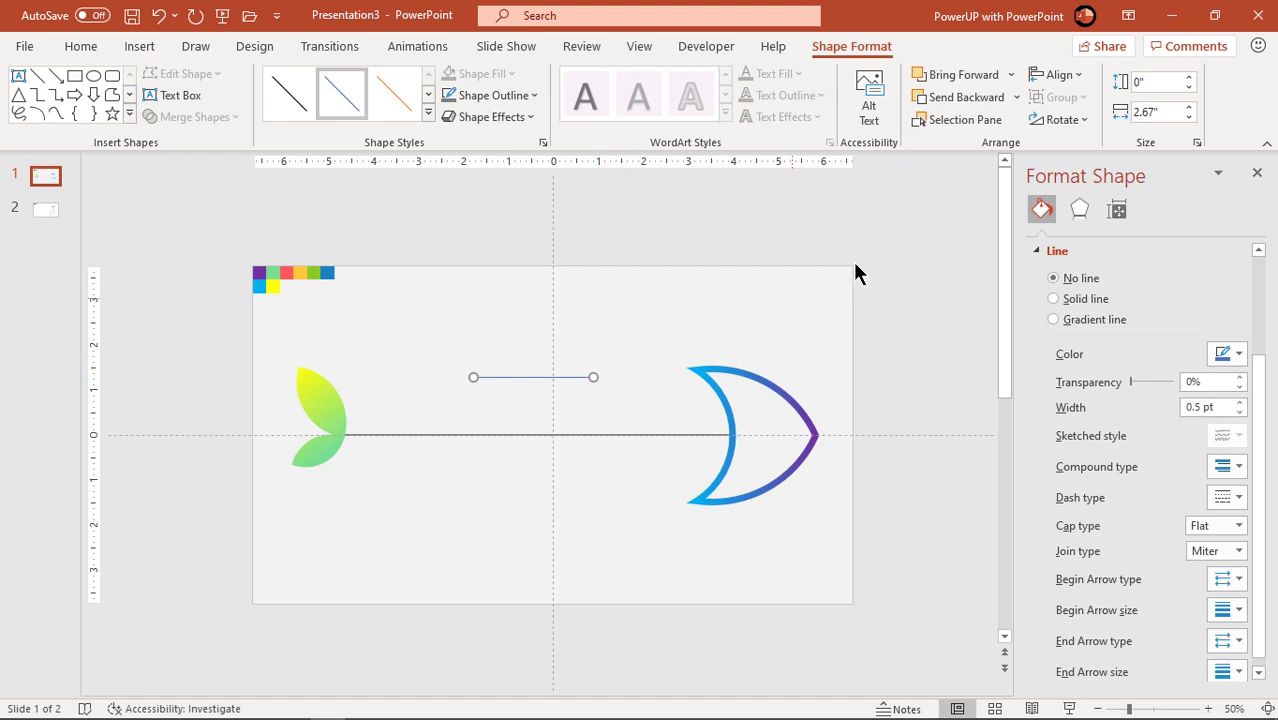
Step: Set the new line's rotation to 45° and color it gray like the spine
left_click(1061, 120)
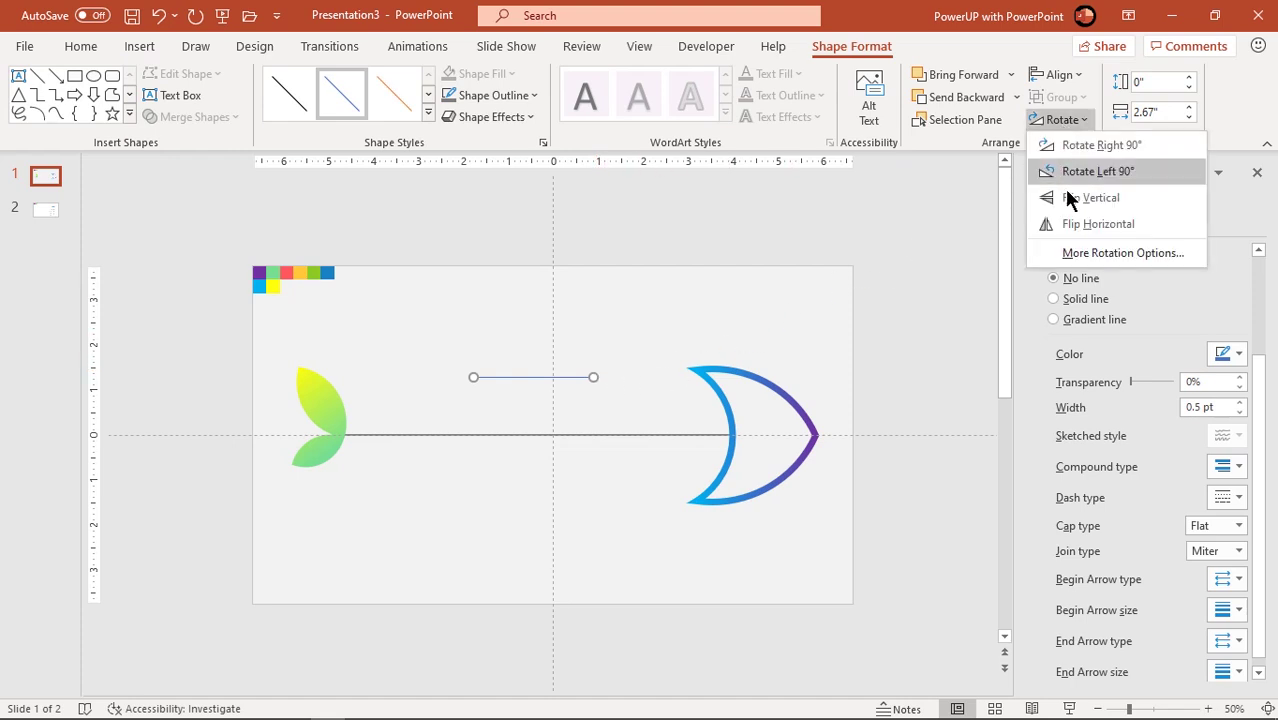
left_click(1079, 255)
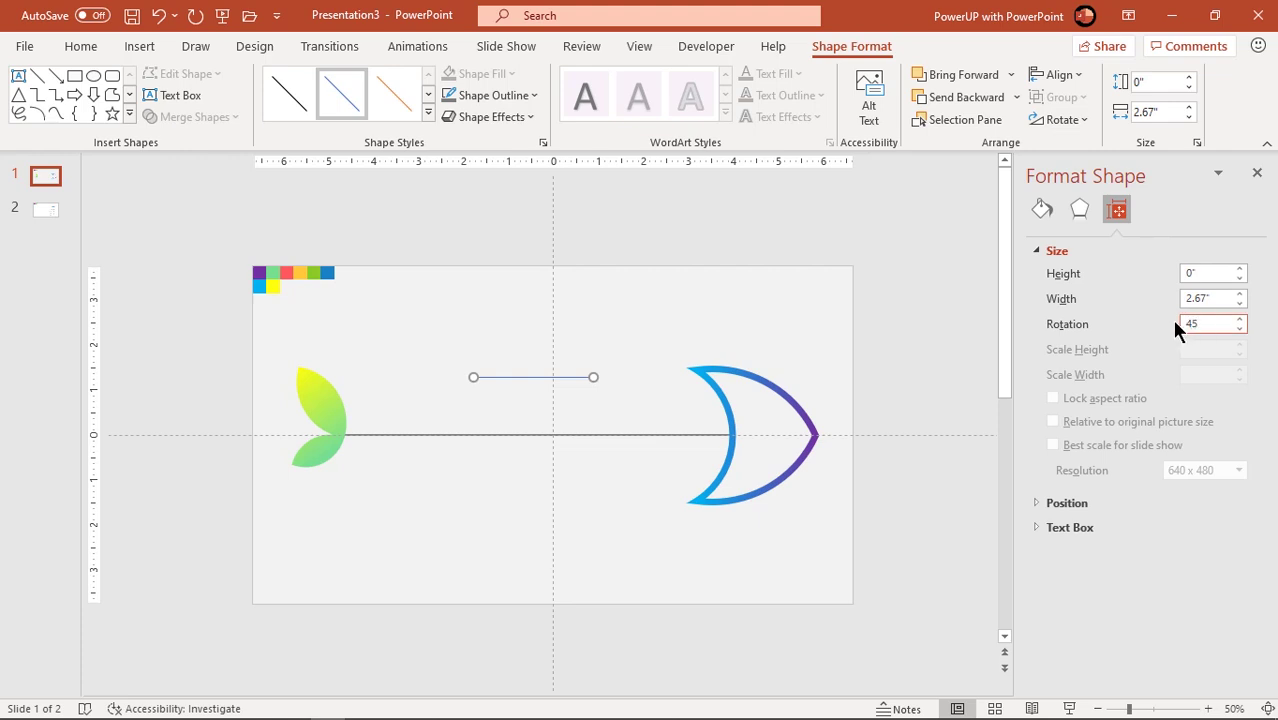
key("Return")
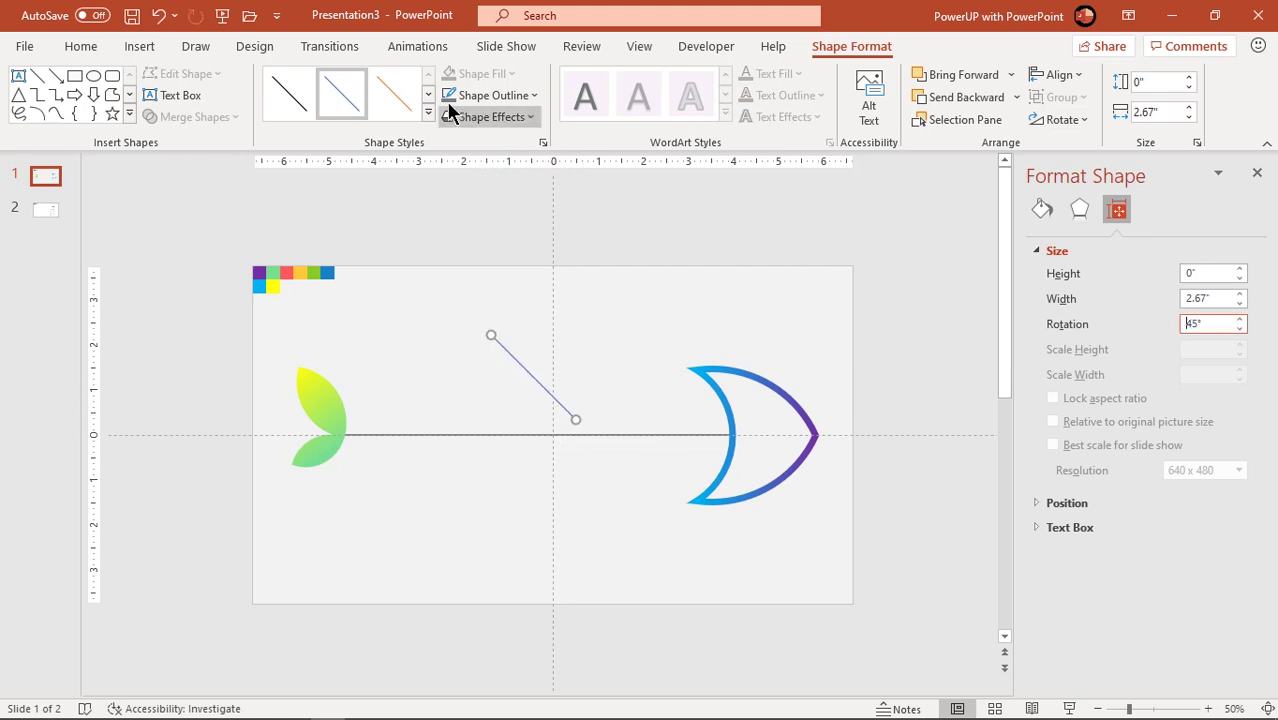
Step: Move the diagonal line so its lower end touches the spine near the head, and extend its upper end to about 2.21" by 2.21"
left_click_drag(548, 392, 645, 406)
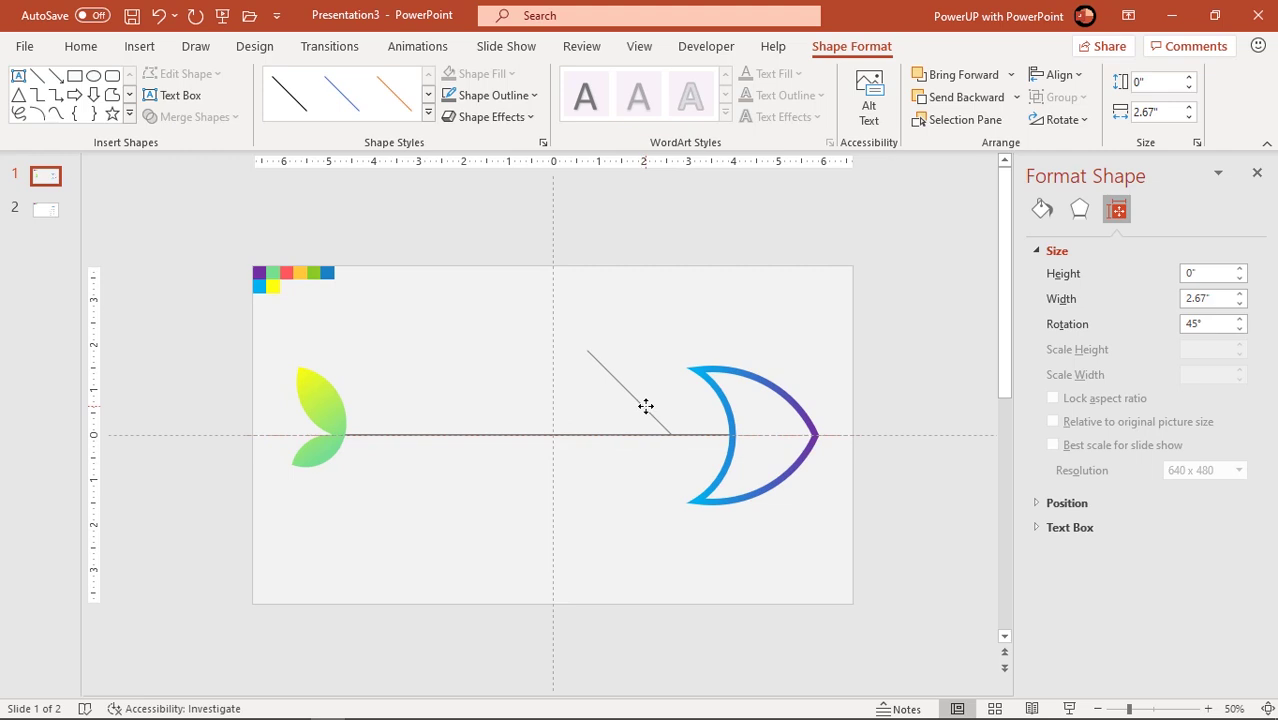
left_click_drag(586, 350, 568, 332)
left_click(567, 370)
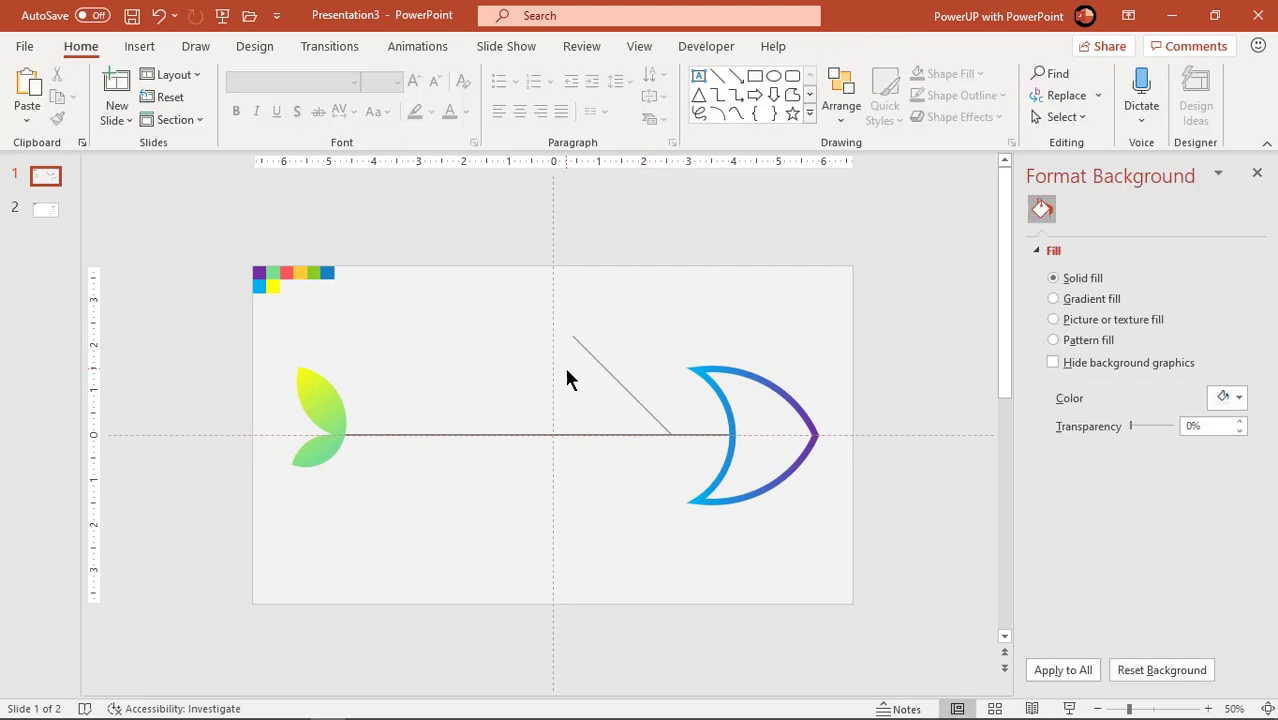
Step: Set the diagonal line's weight to 2¼ pt
left_click(590, 354)
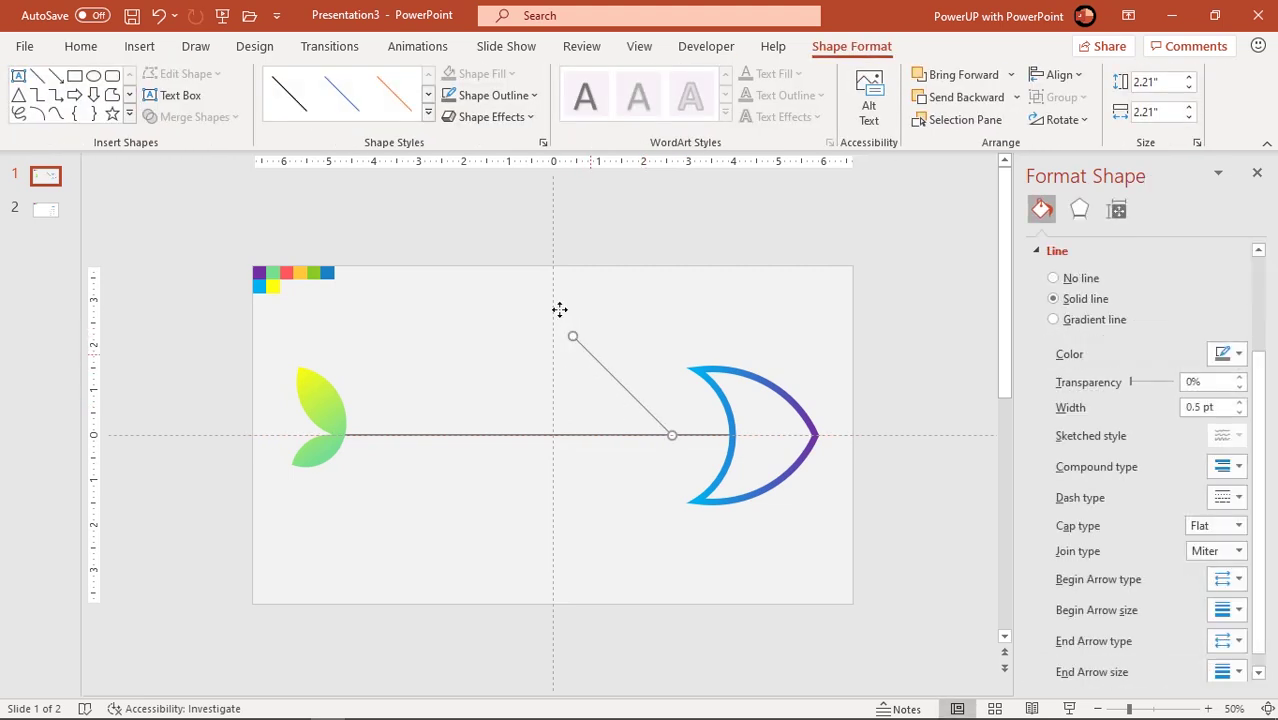
left_click(497, 100)
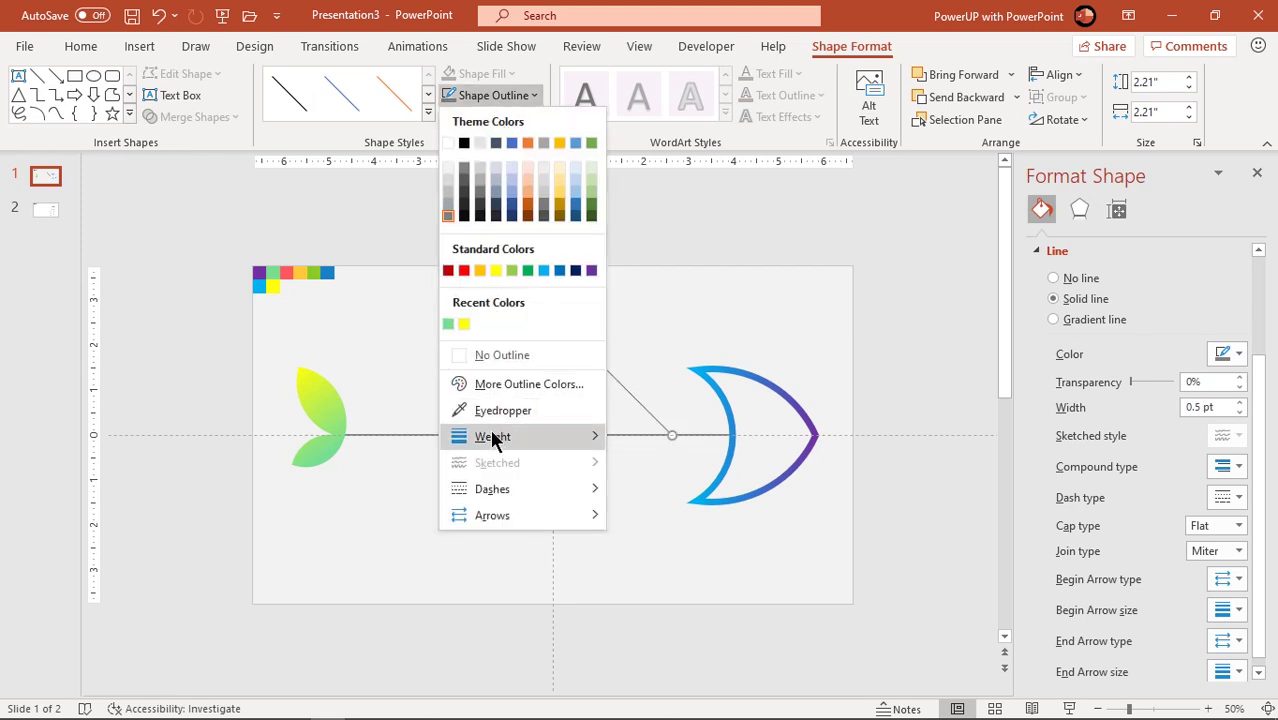
mouse_move(511, 440)
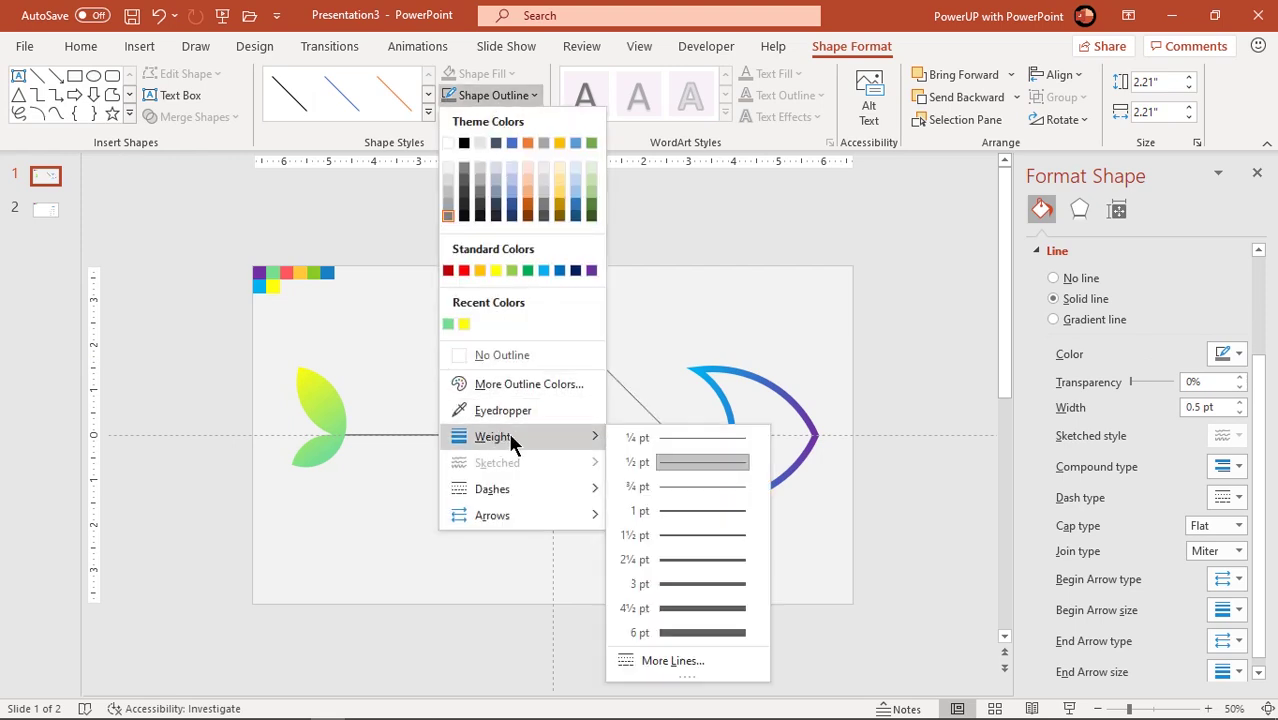
left_click(671, 559)
left_click(605, 503)
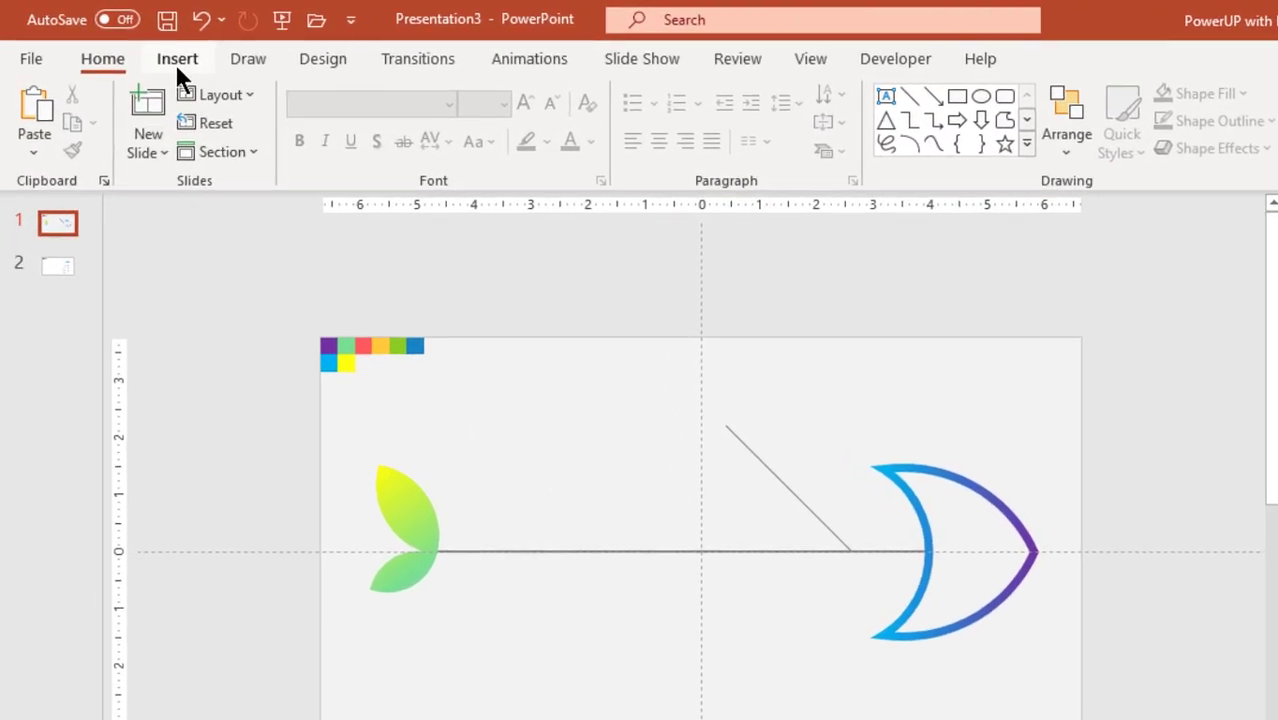
Step: Draw a circle above the spine and place it over the diagonal line's upper end
left_click(177, 62)
left_click(372, 155)
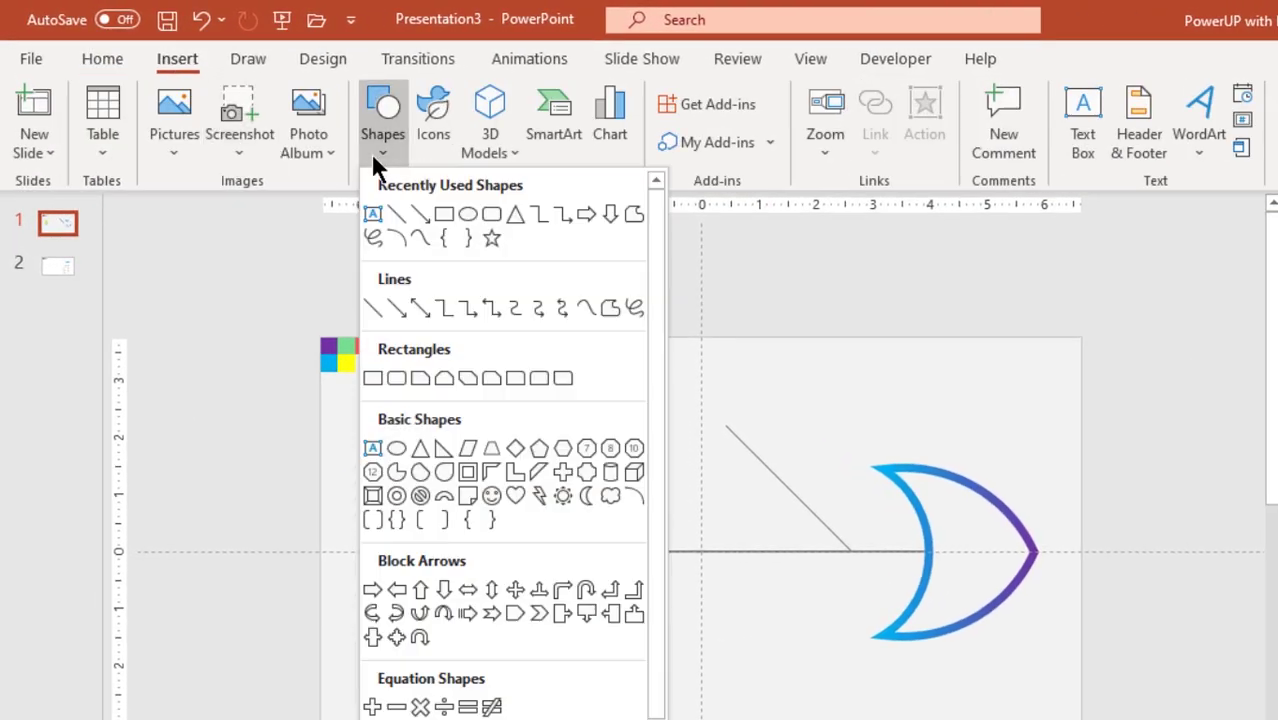
left_click(466, 216)
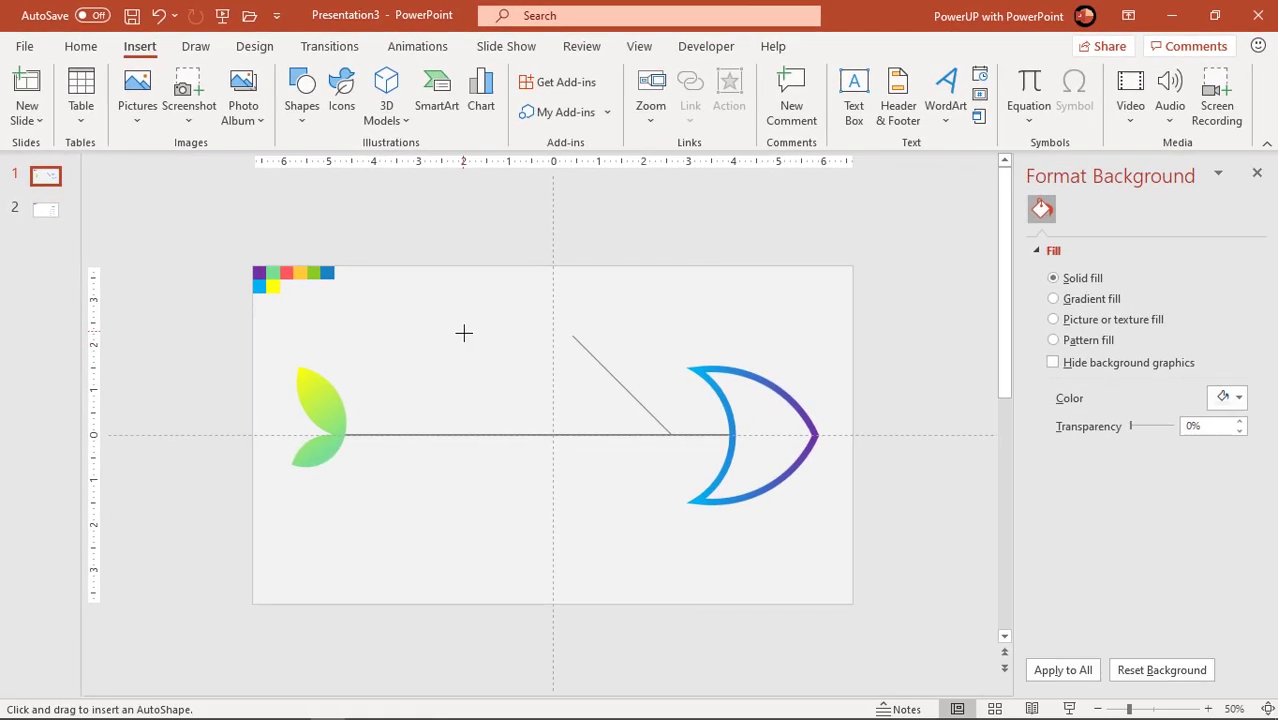
mouse_move(463, 333)
left_mouse_down()
mouse_move(536, 406)
mouse_move(551, 308)
mouse_move(581, 289)
mouse_move(570, 264)
left_mouse_up()
scroll(591, 342, "up", 3)
scroll(609, 334, "down", 1)
left_click(575, 340)
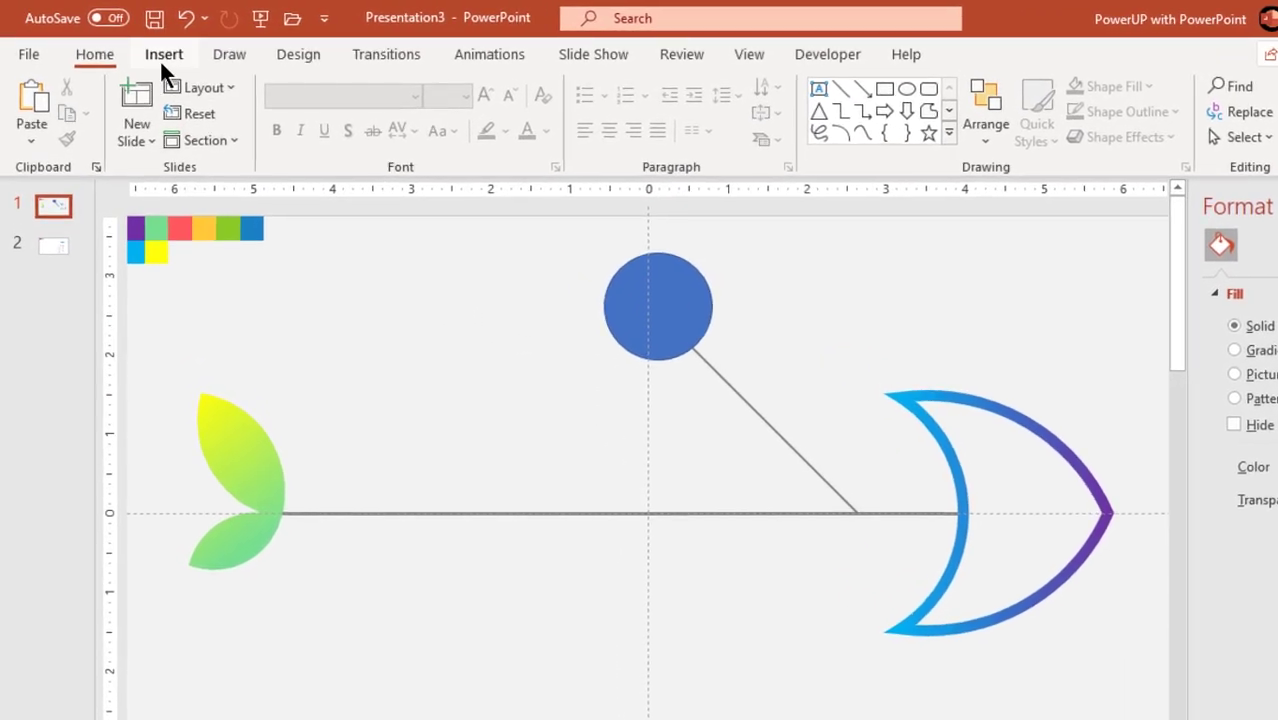
Step: Add three 0.56" by 0.56" branch lines perpendicular to the diagonal, two going up to the right and one down to the left
left_click(160, 57)
left_click(346, 145)
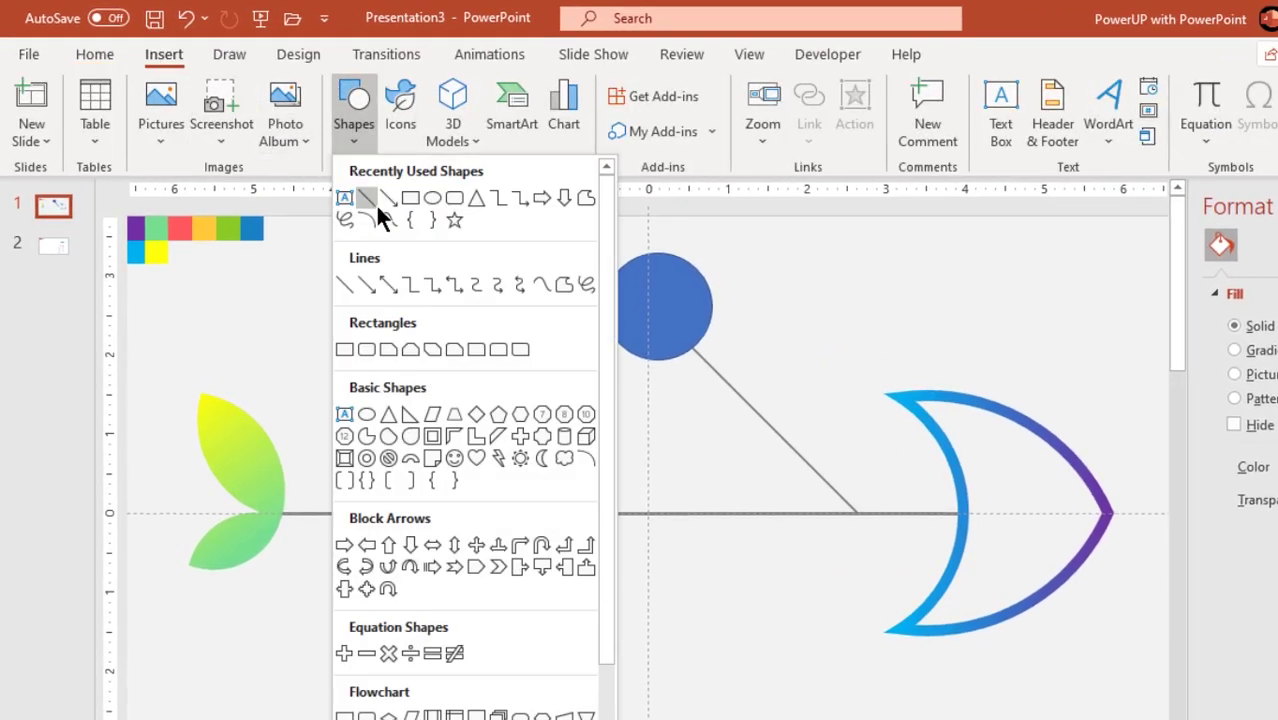
left_click(372, 200)
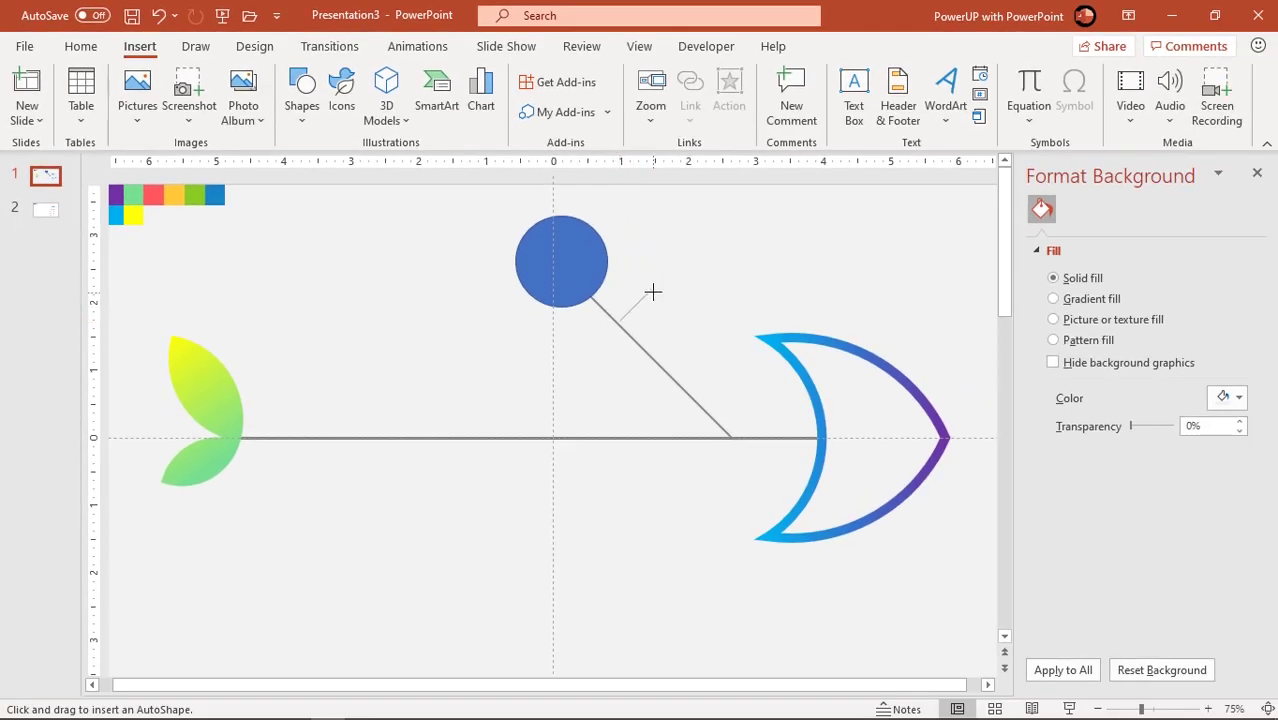
left_click_drag(652, 291, 623, 365)
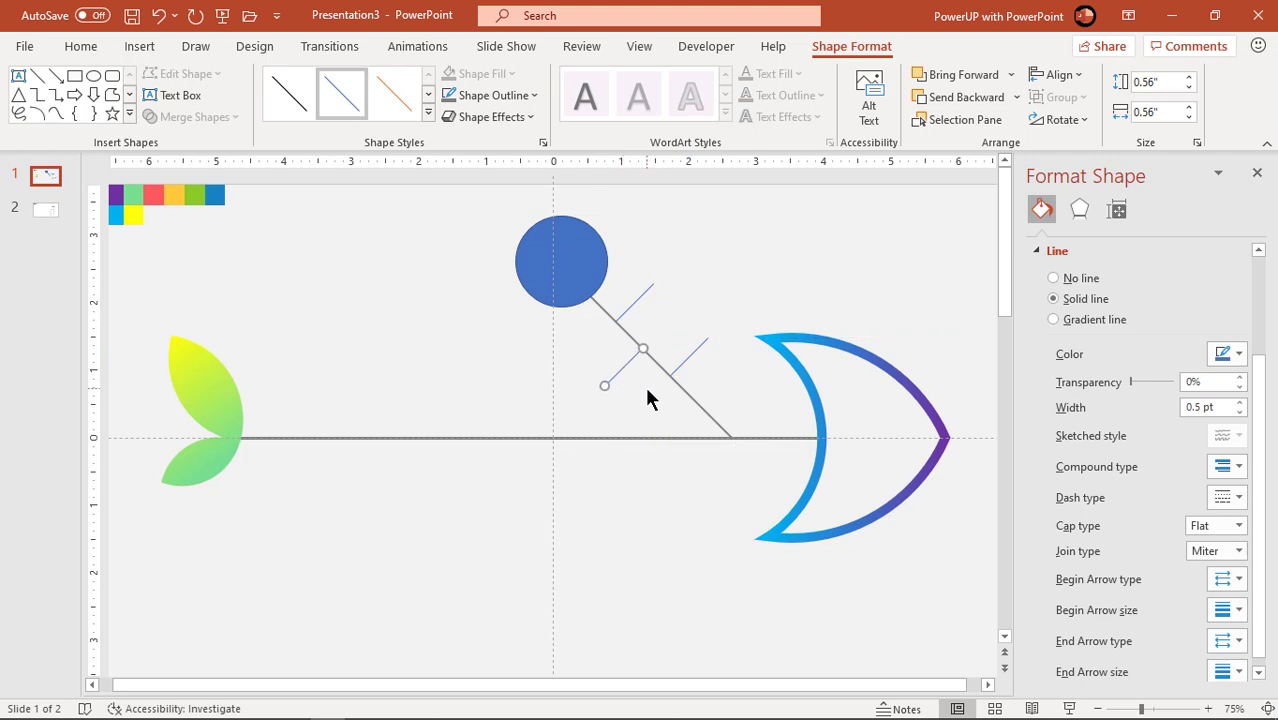
Step: Select the three short branch lines together and color them gray
left_click(647, 398)
left_click(620, 370)
left_click_drag(701, 362, 696, 352)
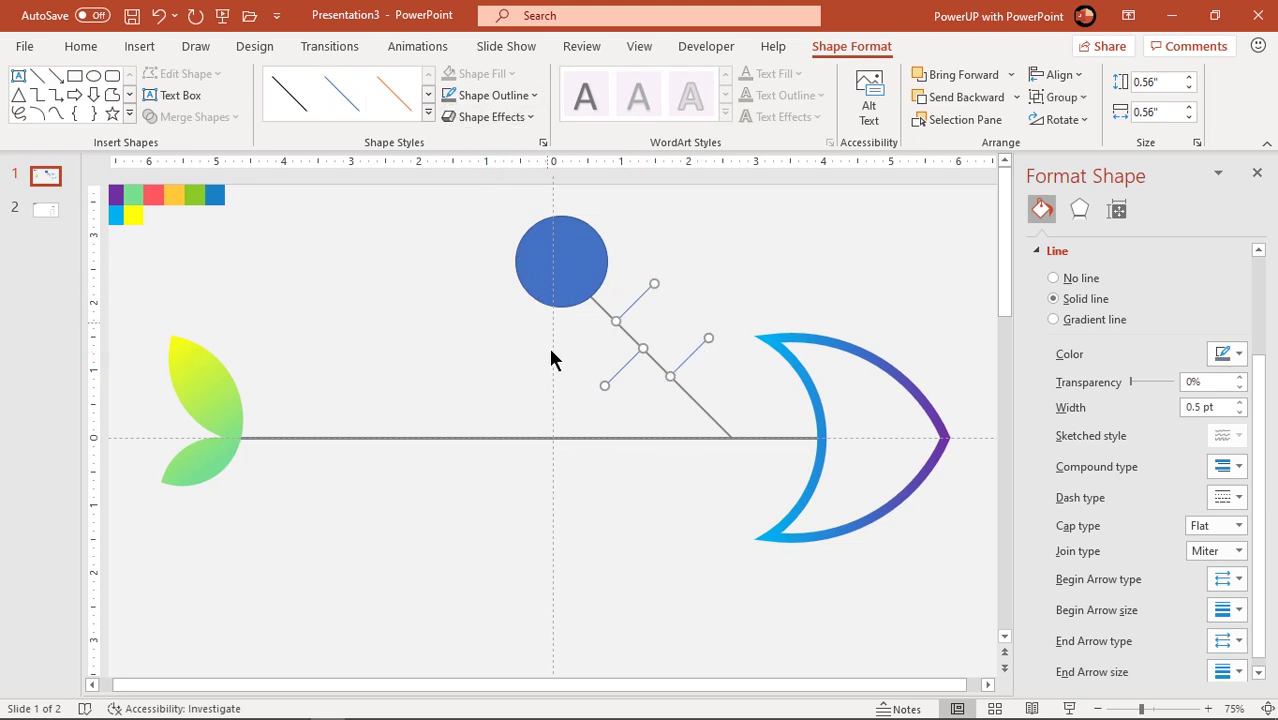
left_click(512, 371)
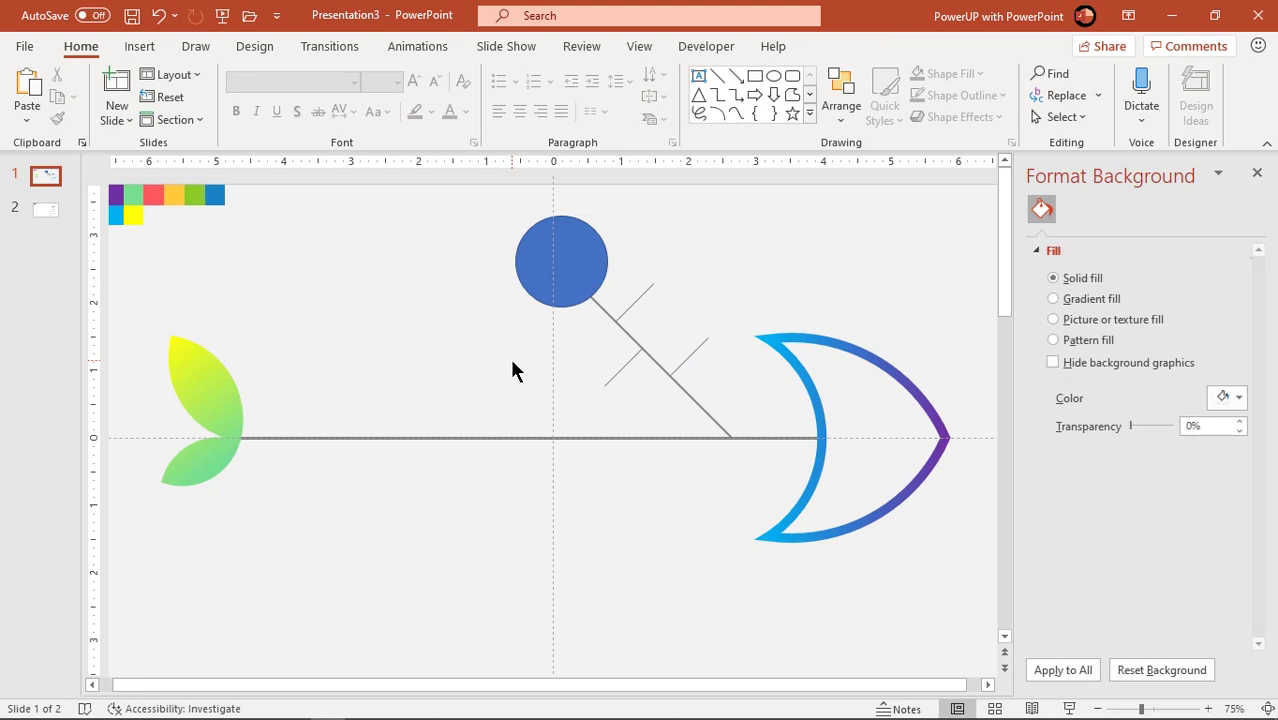
Step: Duplicate the circle as three smaller circles and place one at the outer end of each branch line
left_click(554, 270)
left_click_drag(549, 270, 696, 262)
left_click_drag(756, 302, 614, 424)
Step: Remove the outline from the large circle and the three small circles
left_click(676, 262, "shift")
left_click(727, 318, "shift")
left_click(577, 298, "shift")
left_click(500, 96)
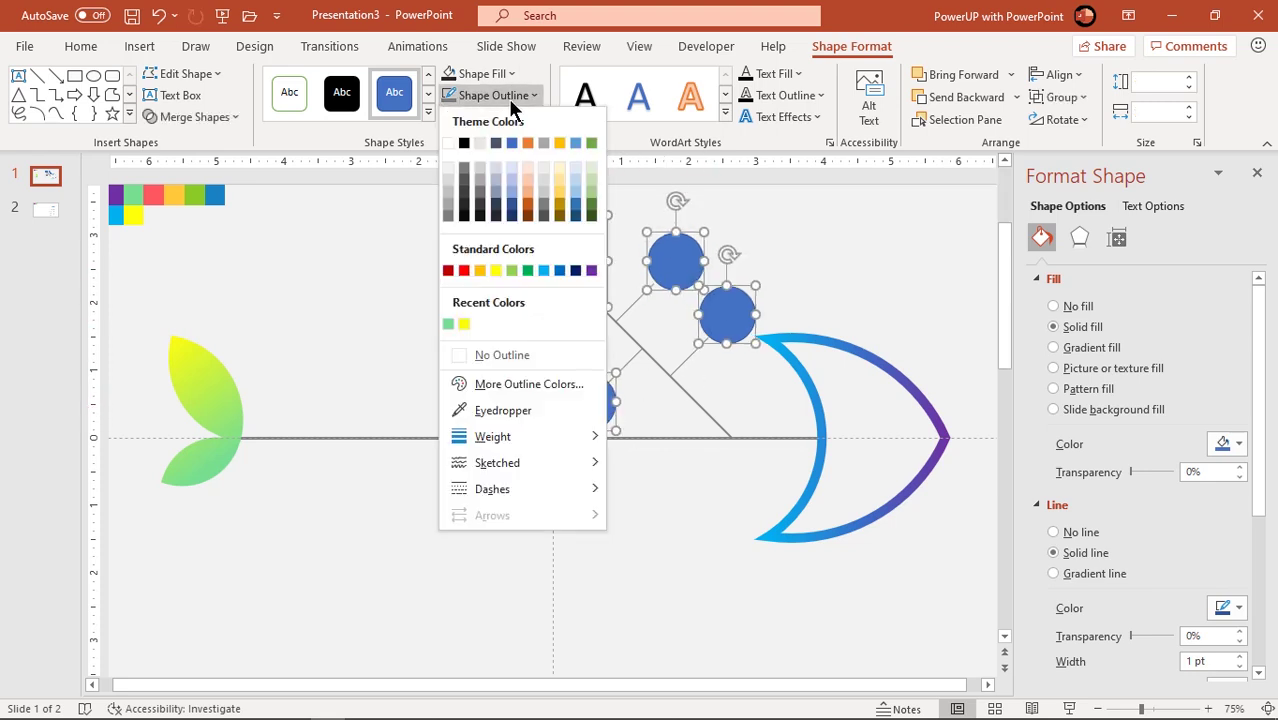
left_click(502, 354)
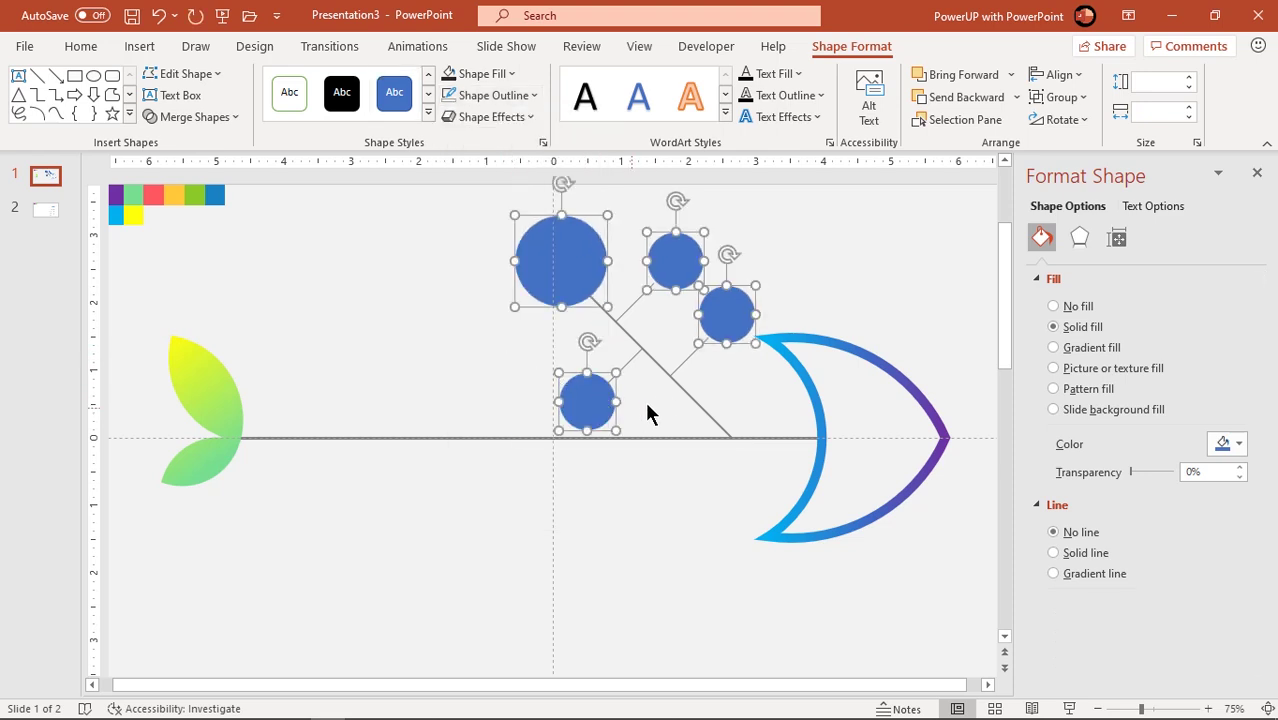
Step: Shift the small circles slightly inward so they sit on the ends of their branch lines
left_click(727, 316)
left_click_drag(722, 316, 719, 320)
left_click_drag(676, 262, 671, 266)
left_click(603, 397)
left_click(679, 480)
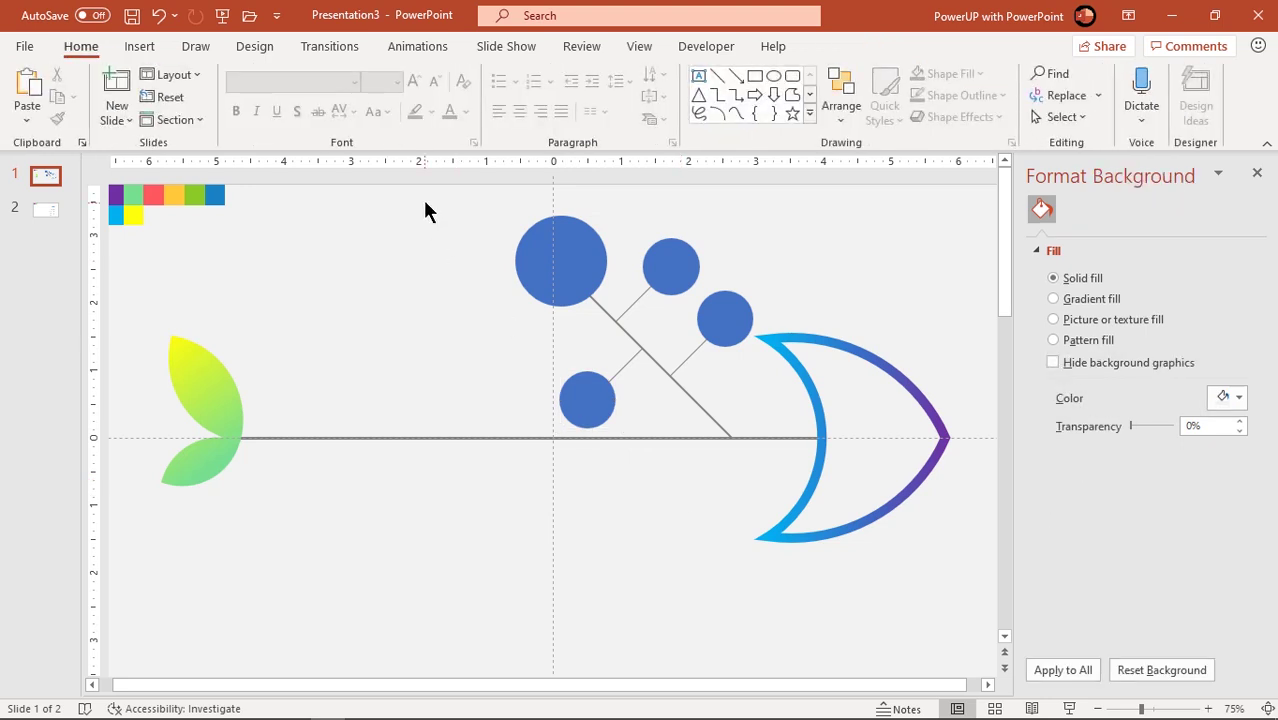
Step: Group the diagonal bone above the spine with its branch lines and four circles
left_click_drag(421, 196, 770, 495)
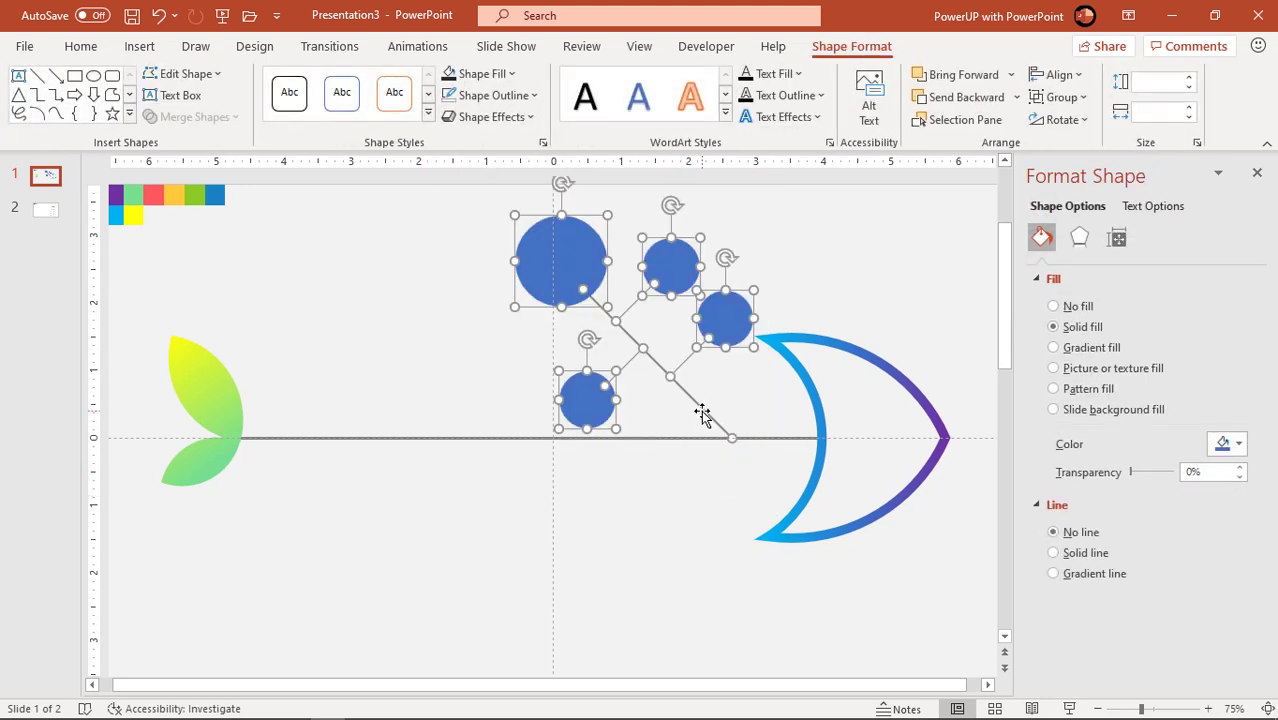
right_click(702, 414)
mouse_move(756, 178)
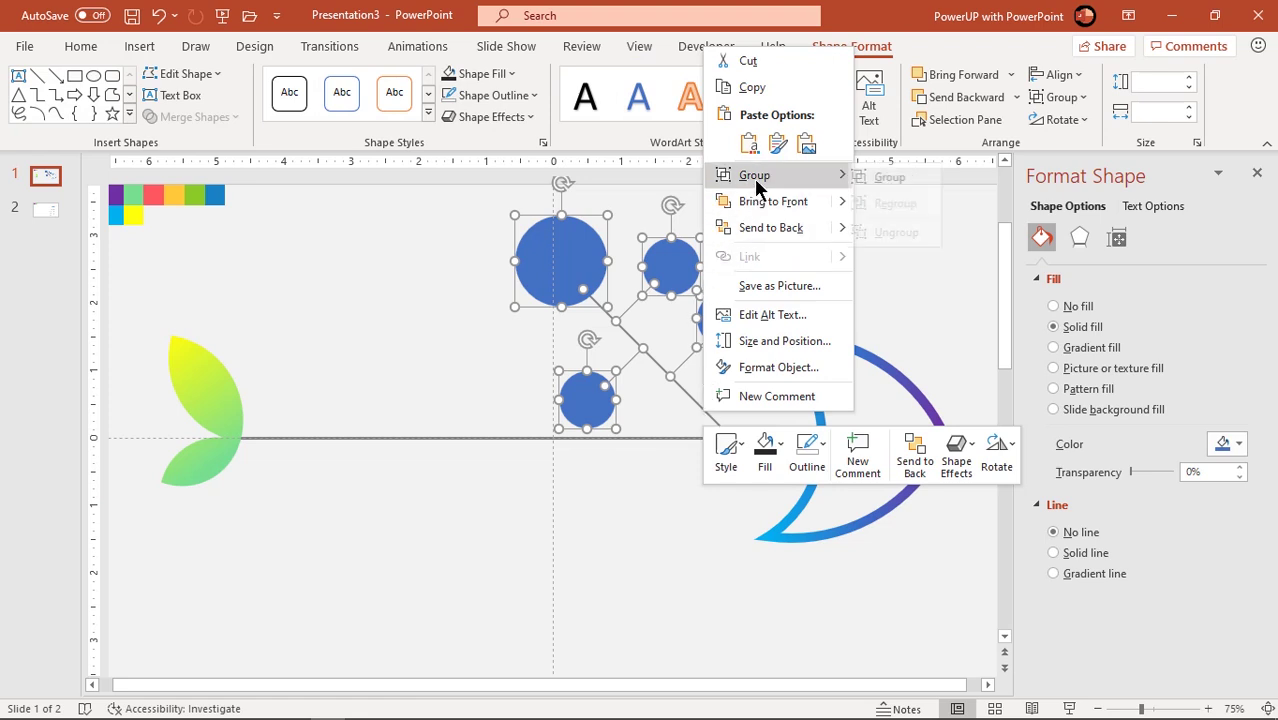
left_click(900, 178)
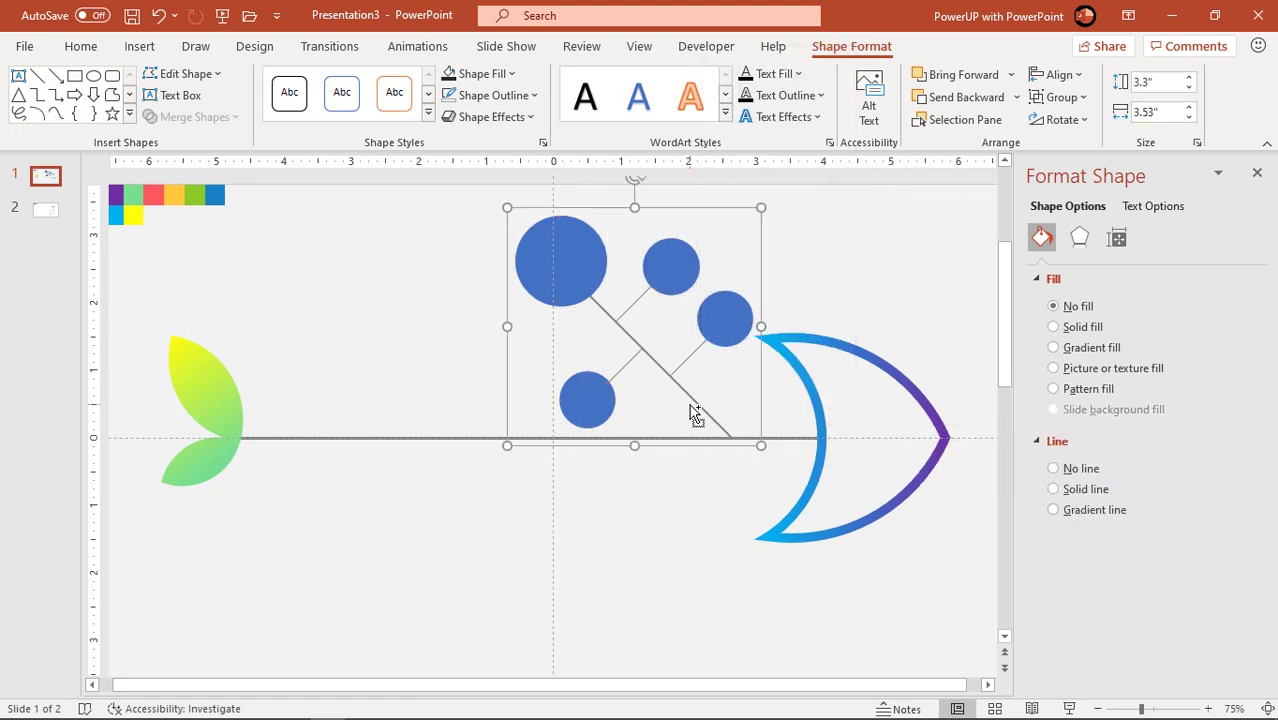
Step: Duplicate the bone group, move the copy toward the tail and flip it vertically
key("ctrl+d")
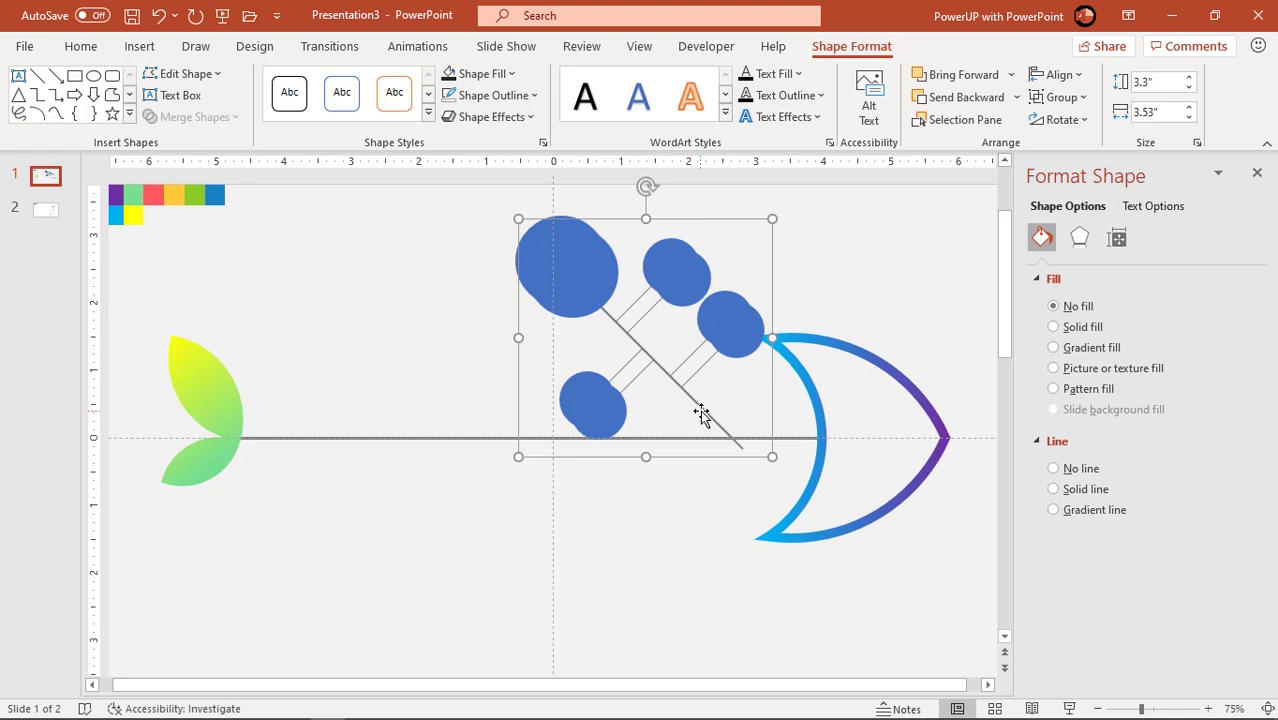
left_click_drag(701, 413, 522, 530)
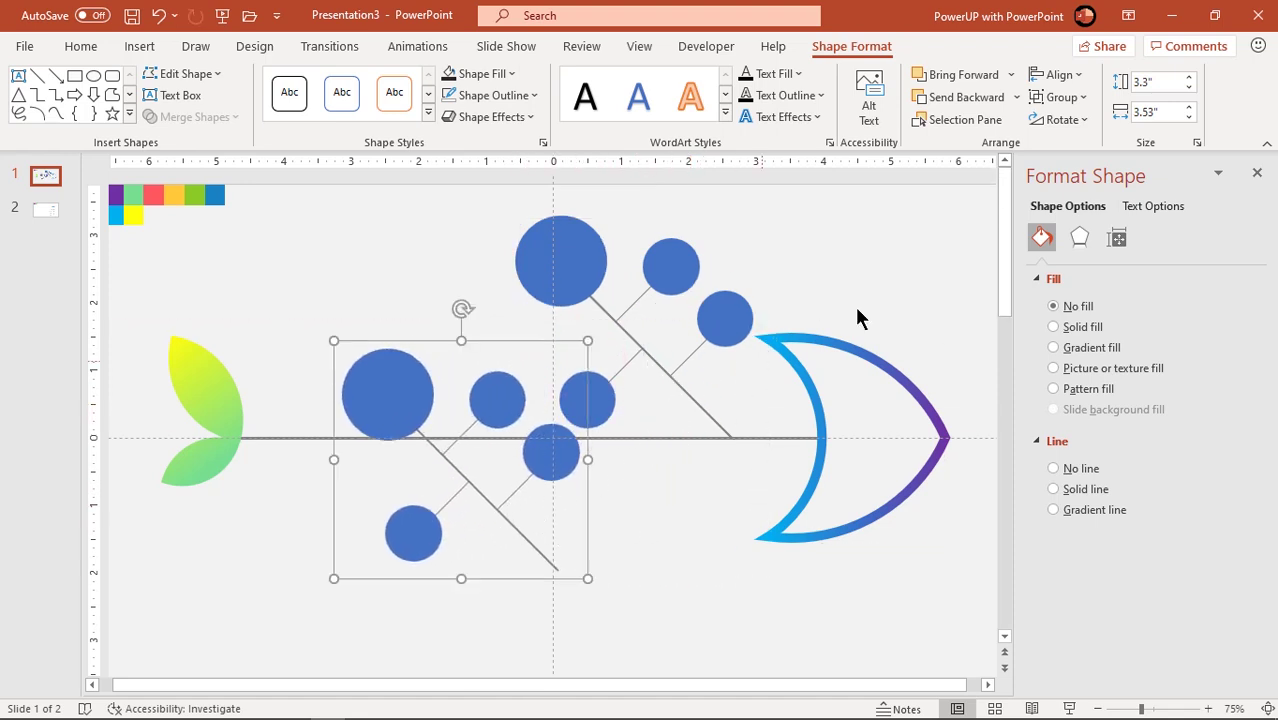
left_click(1063, 120)
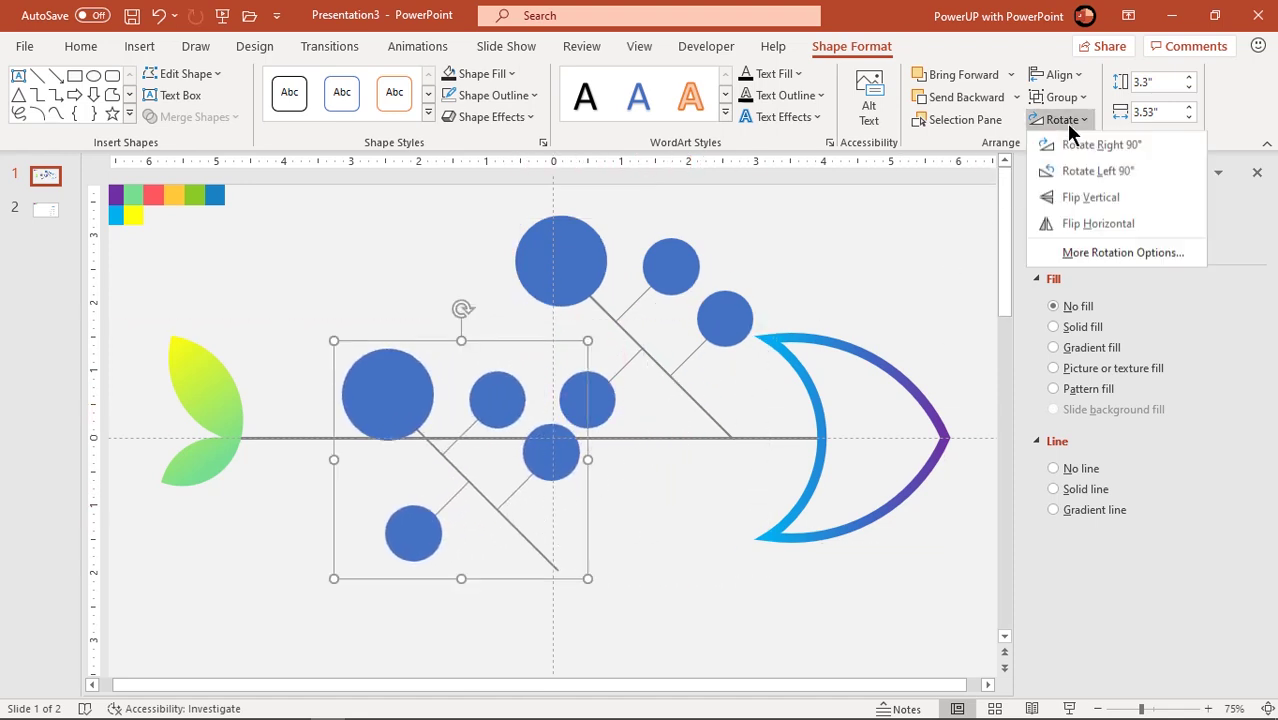
left_click(1062, 200)
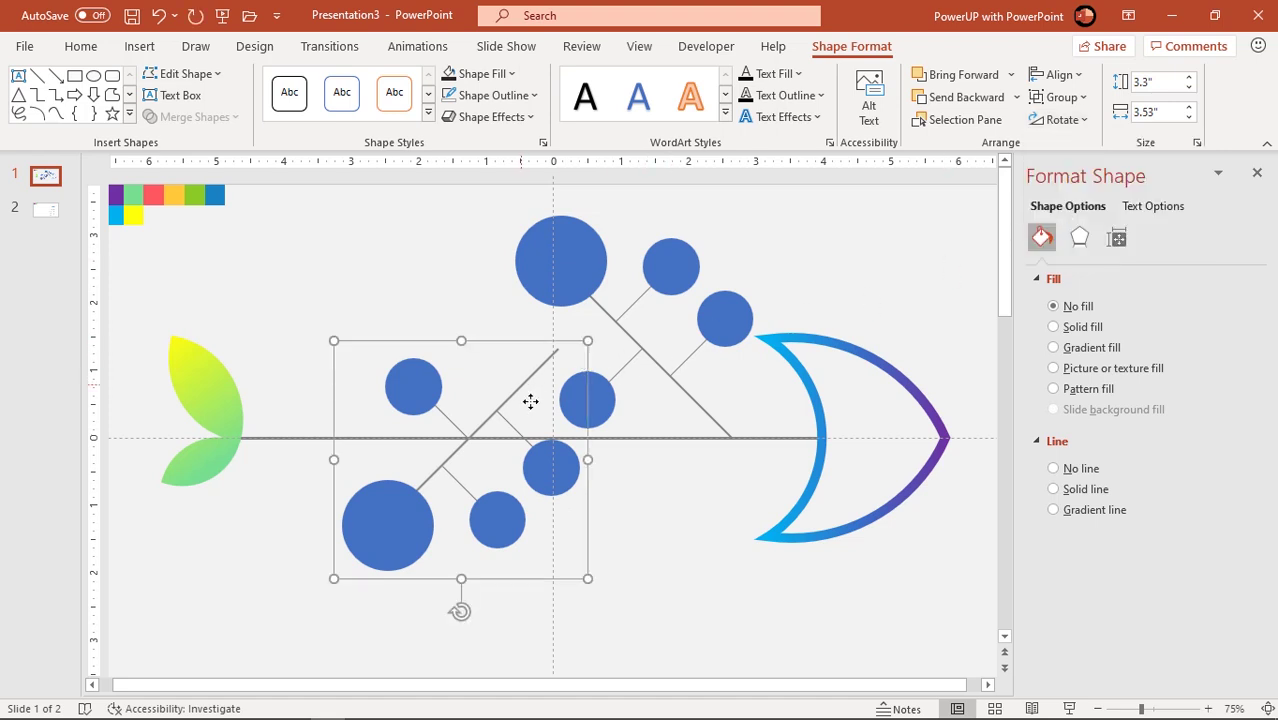
Step: Position the flipped bone below the spine with its line meeting the spine, and copy both bone groups horizontally toward the tail
left_click_drag(539, 420, 636, 473)
left_click(695, 403, "shift")
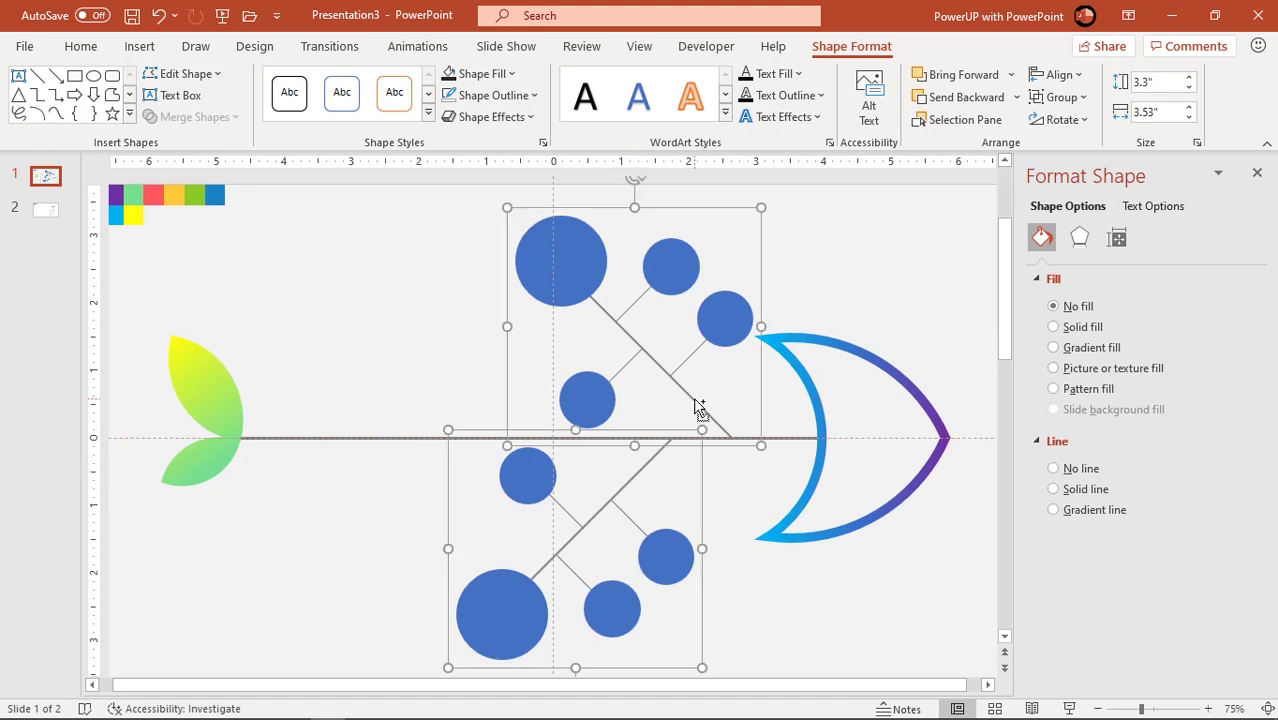
left_click_drag(698, 407, 456, 410)
Step: Select all four bone groups together and ungroup them into individual shapes
left_click(592, 440, "shift")
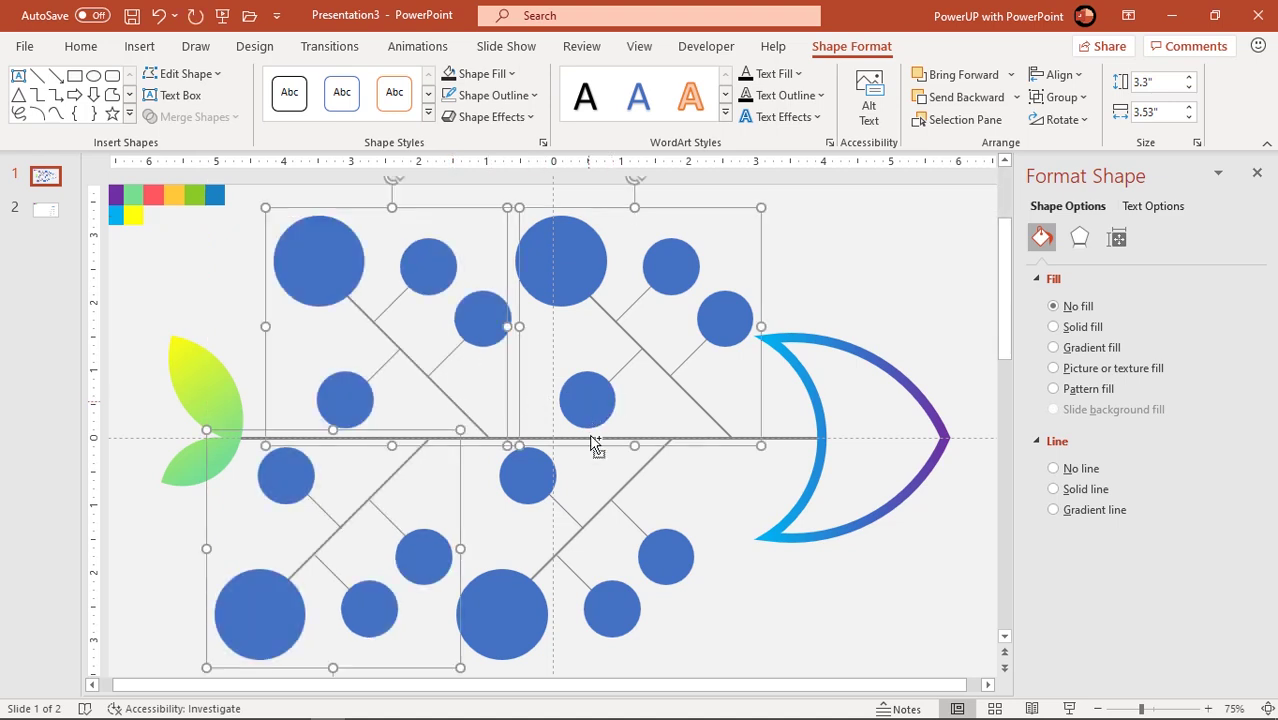
left_click(591, 516, "shift")
right_click(591, 516)
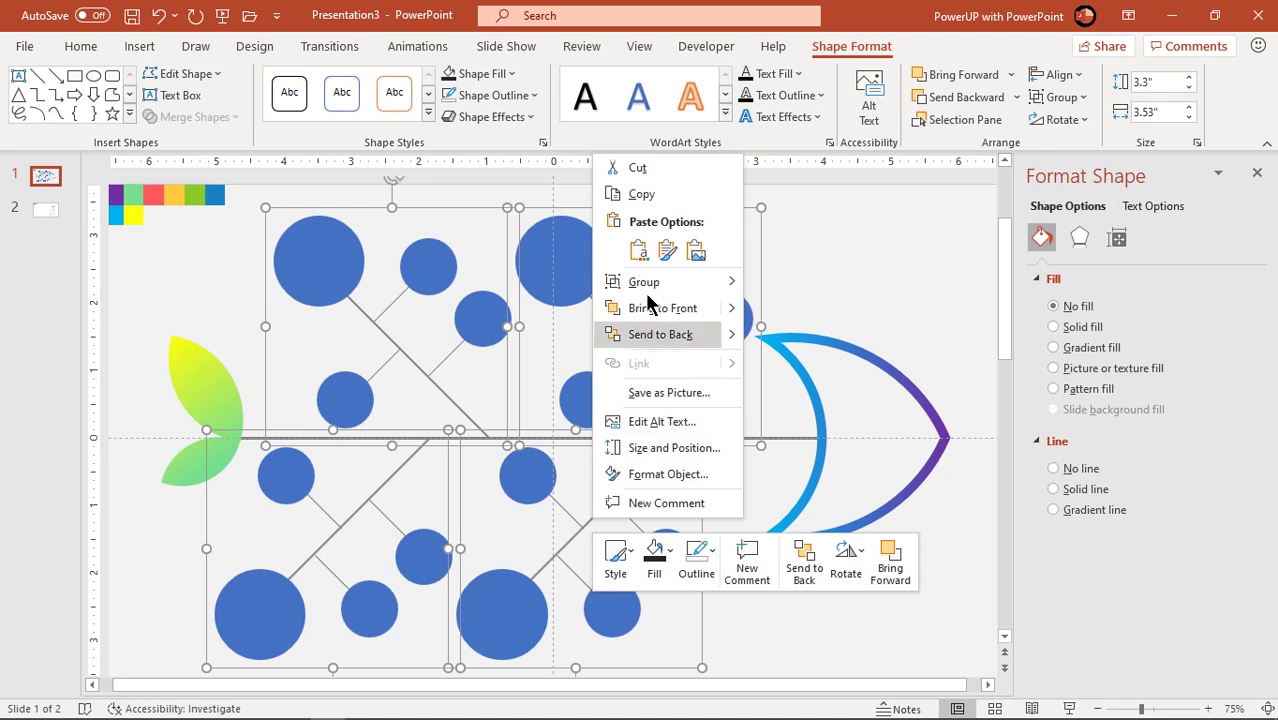
mouse_move(650, 283)
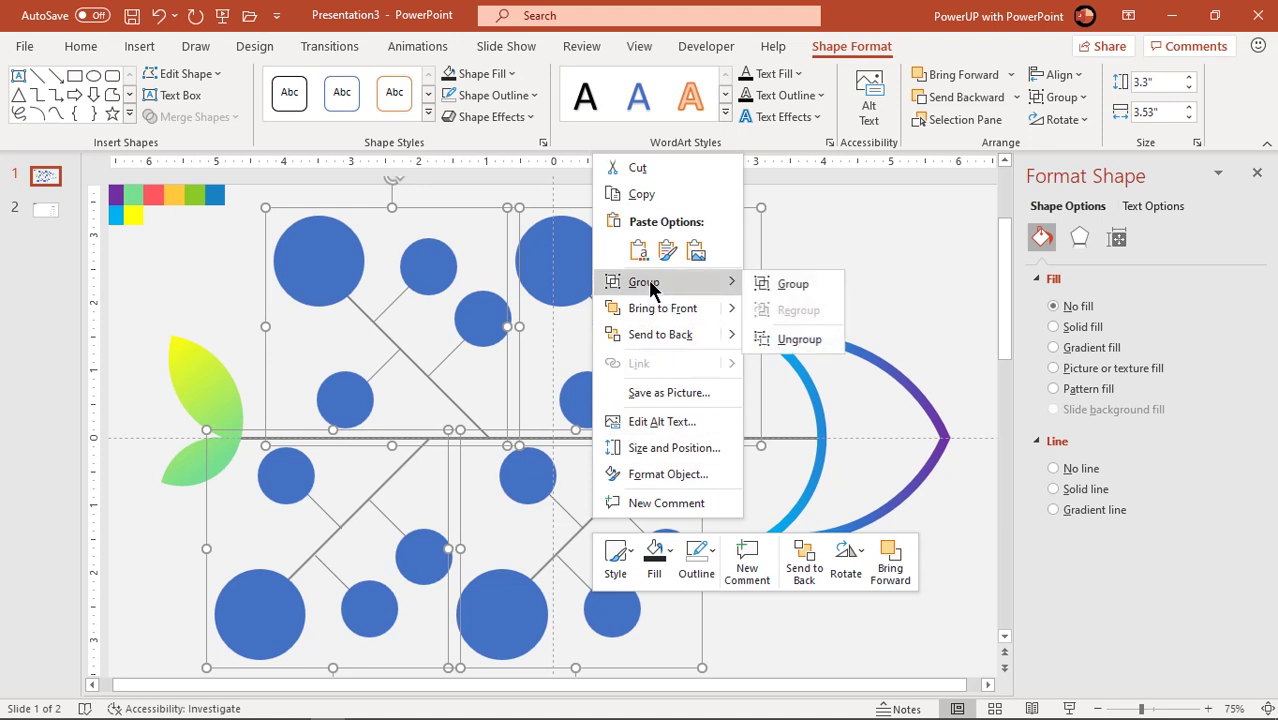
left_click(800, 340)
scroll(562, 432, "down", 1)
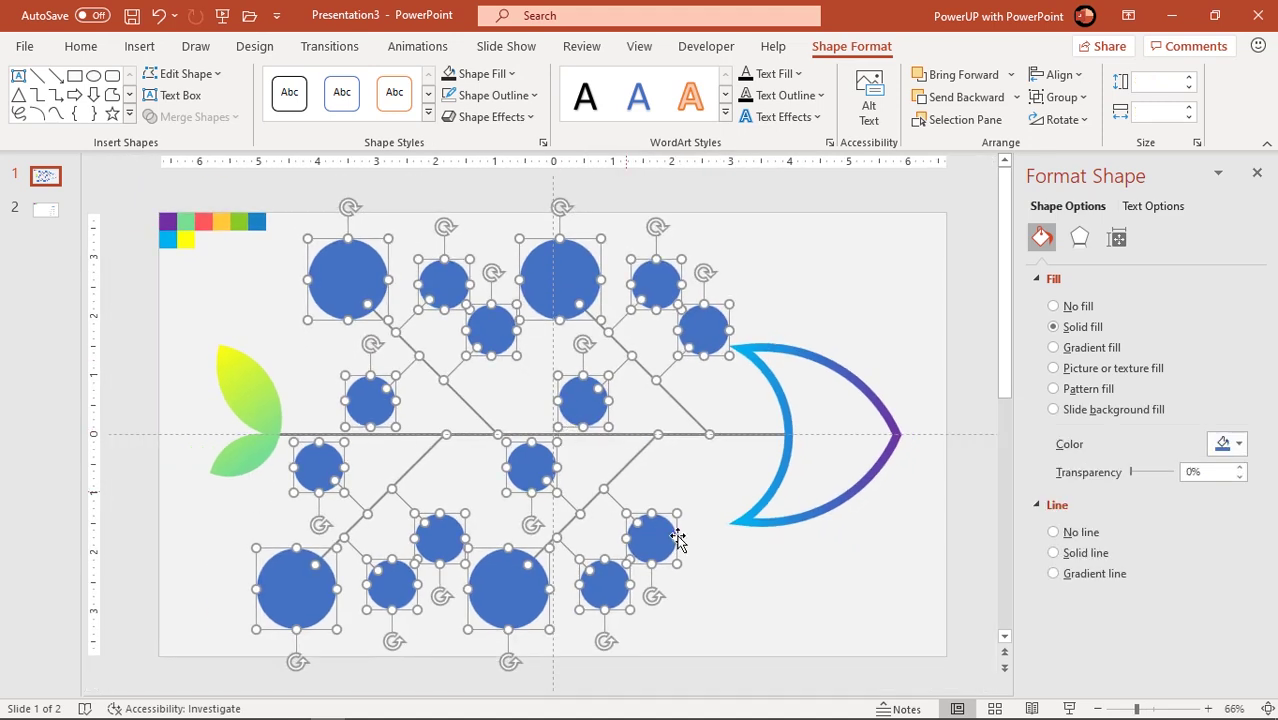
left_click(750, 573)
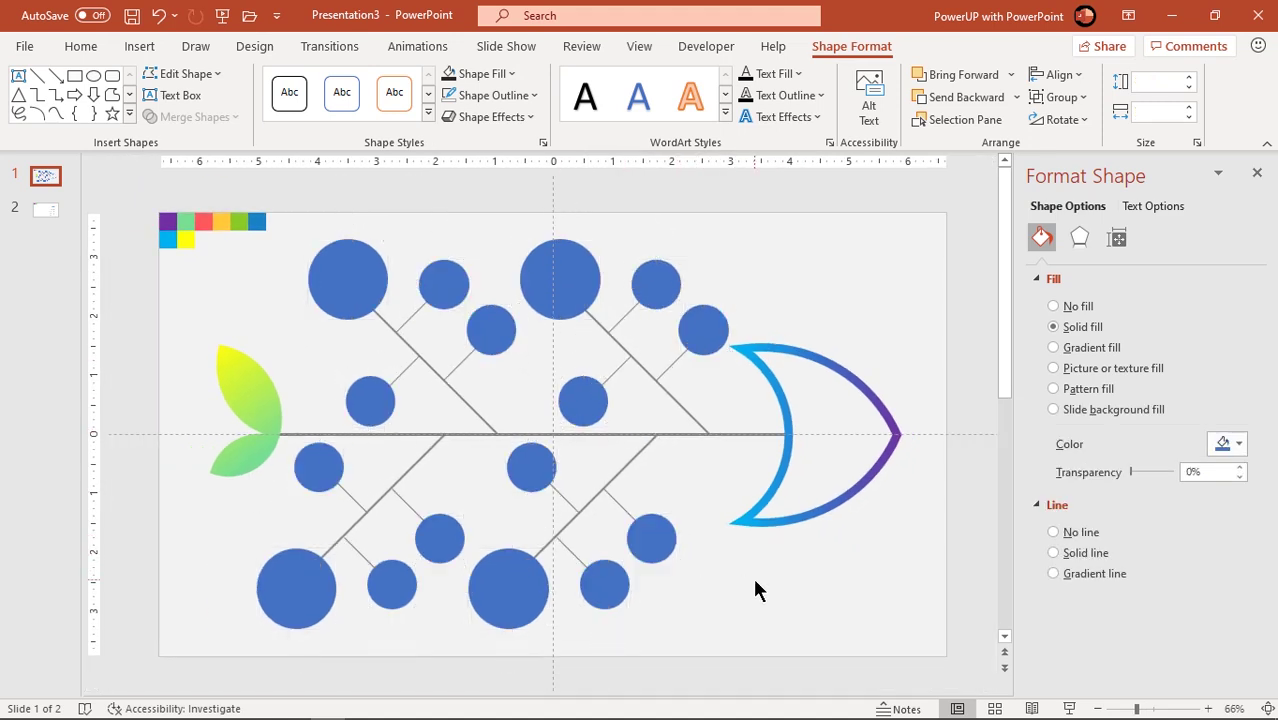
Step: Fill the four small circles closest to the spine with a dark blue-gray theme color
left_click(318, 468)
left_click(376, 403, "shift")
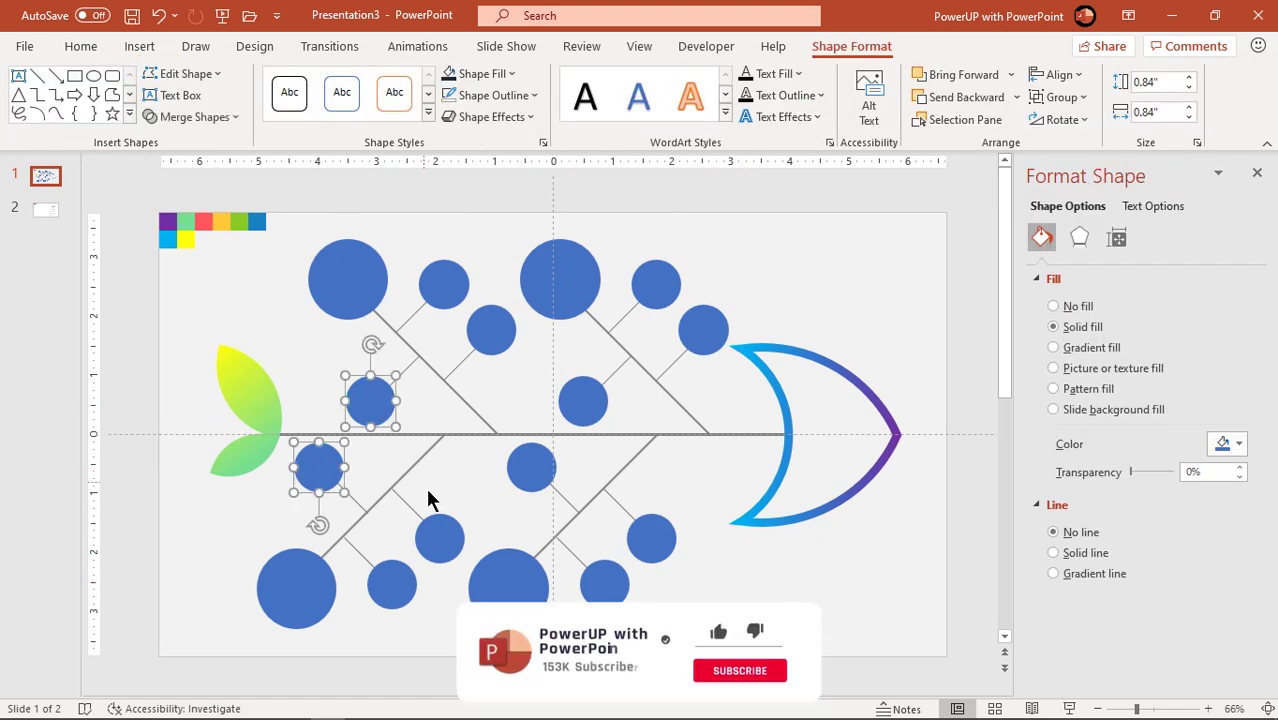
left_click(538, 463, "shift")
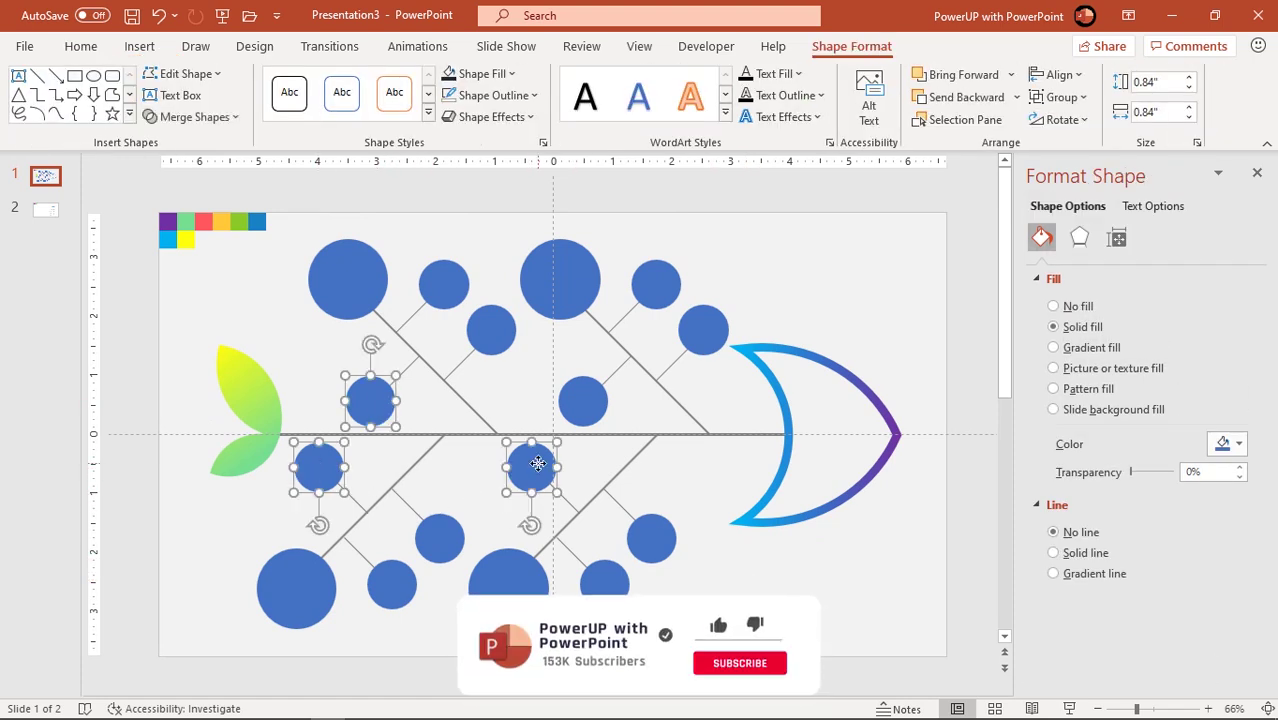
left_click(590, 408, "shift")
left_click(1236, 445)
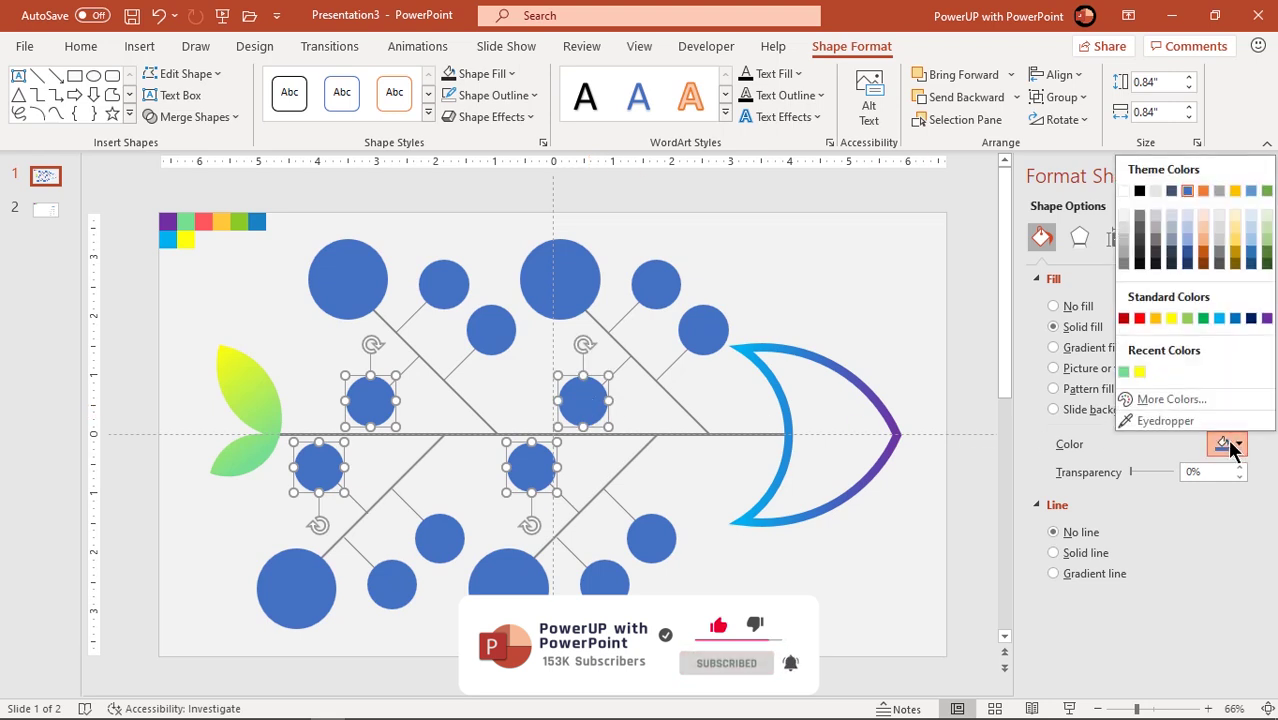
left_click(1172, 255)
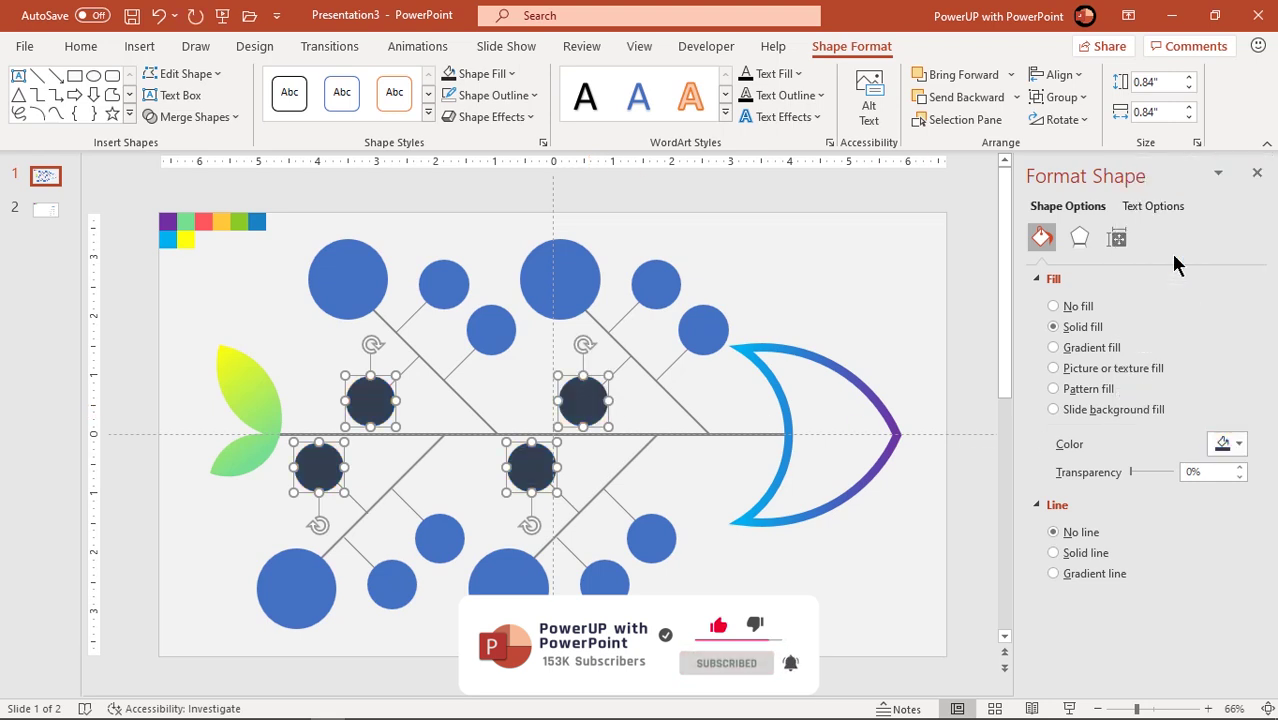
left_click(830, 610)
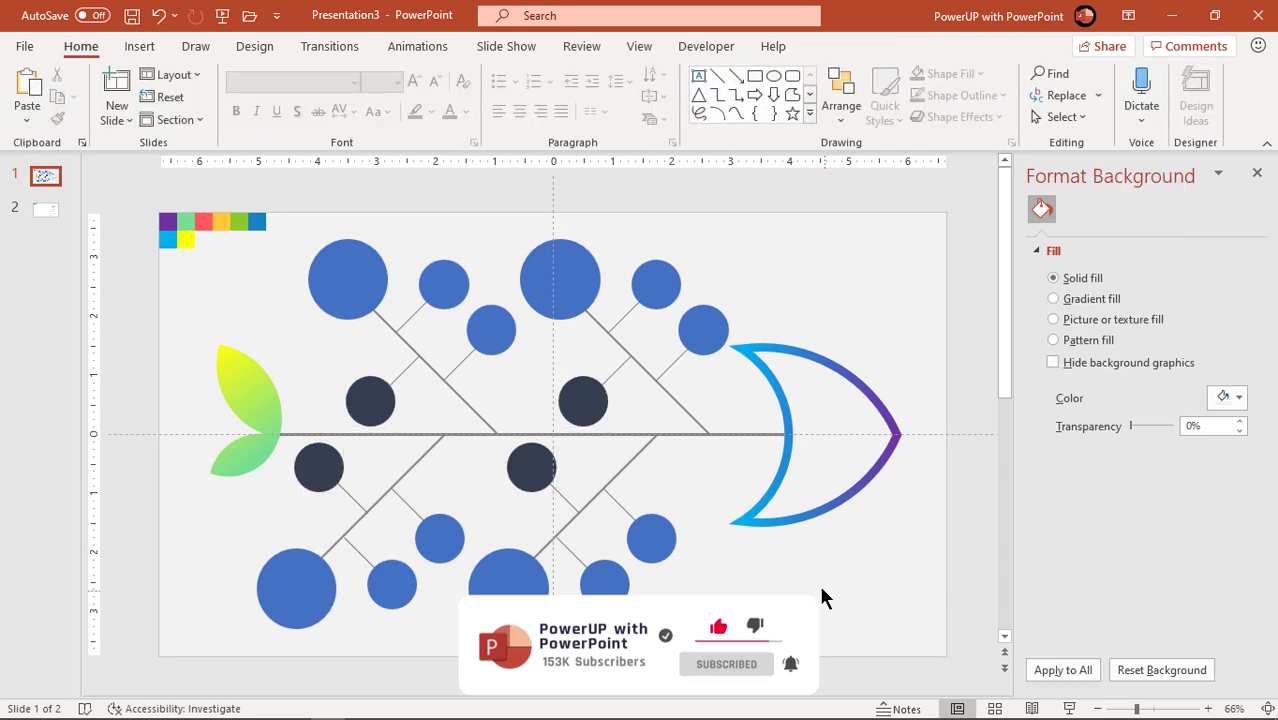
Step: Fill the large circle and two outer small circles of the lower bone near the tail with the red swatch's color
left_click(287, 578)
left_click(391, 583, "shift")
left_click(431, 533, "shift")
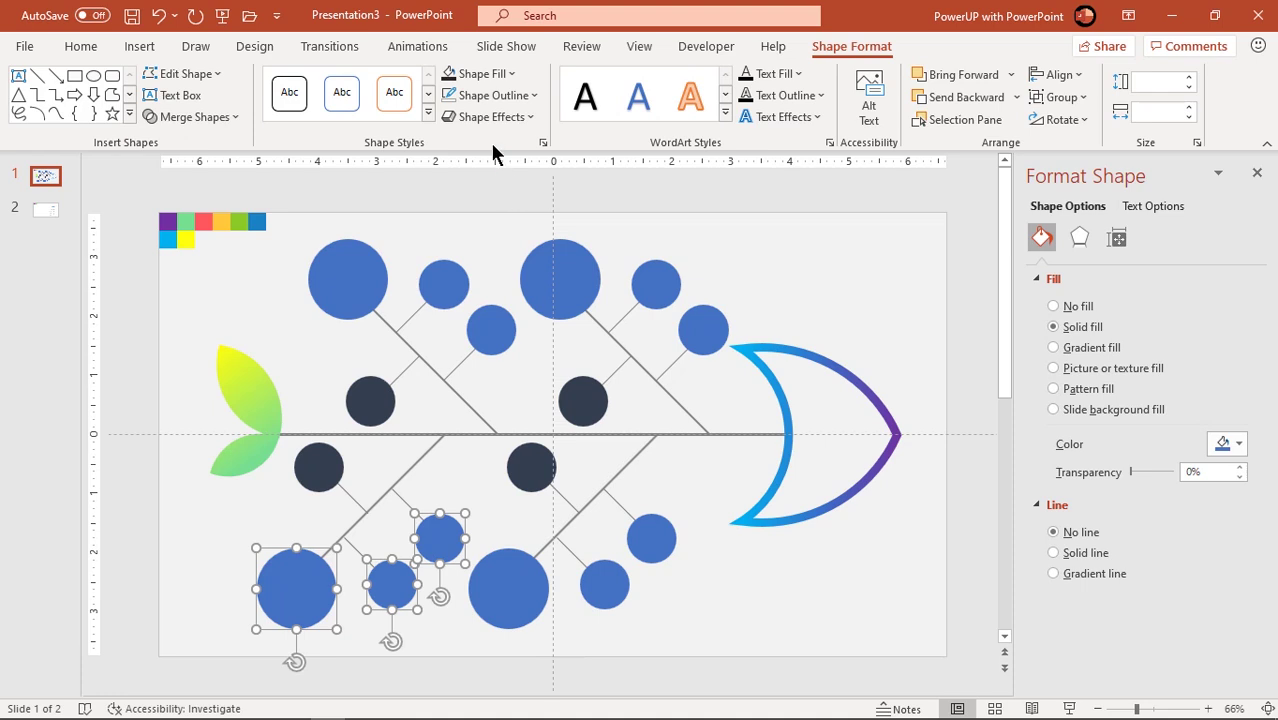
left_click(478, 73)
left_click(468, 385)
left_click(207, 218)
Step: Fill the large circle and two outer small circles of the upper bone near the tail with the orange-yellow swatch's color
left_click(348, 300)
left_click(443, 284, "shift")
left_click(491, 331, "shift")
left_click(478, 73)
left_click(475, 385)
left_click(222, 219)
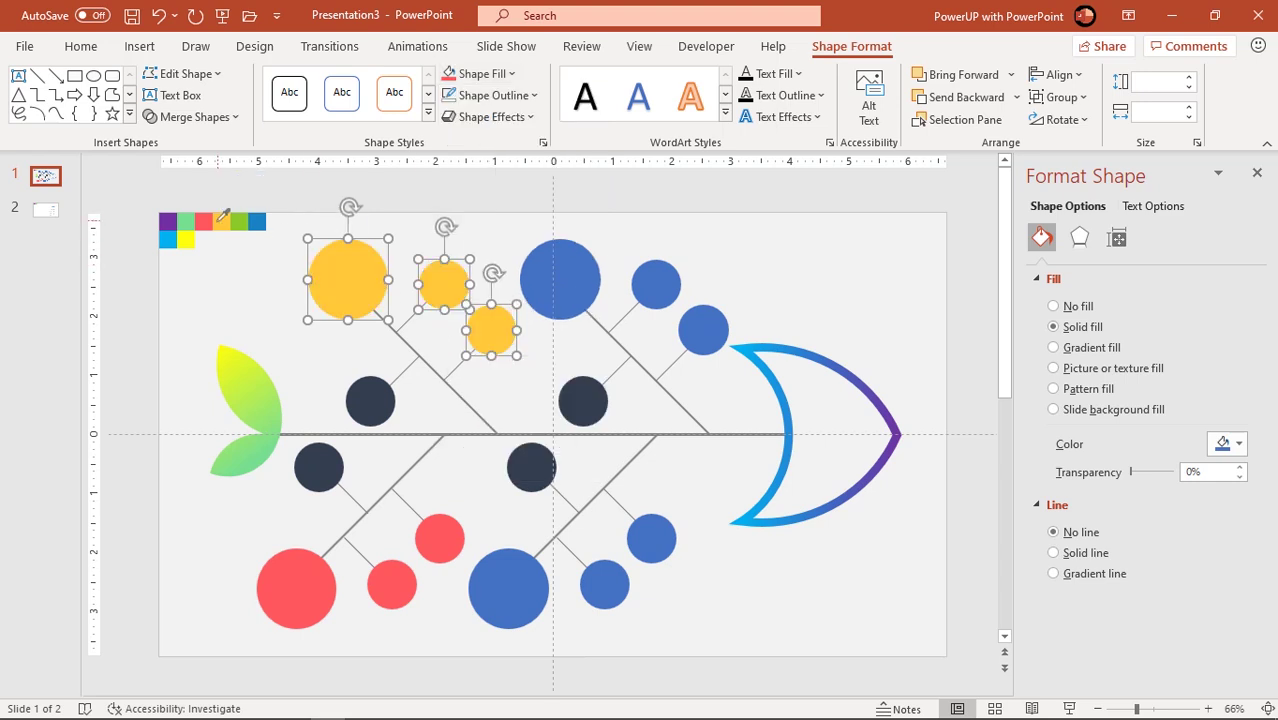
Step: Fill the large circle and two outer small circles of the lower bone near the head with the green swatch's color
left_click(522, 584)
left_click(603, 583, "shift")
left_click(651, 541, "shift")
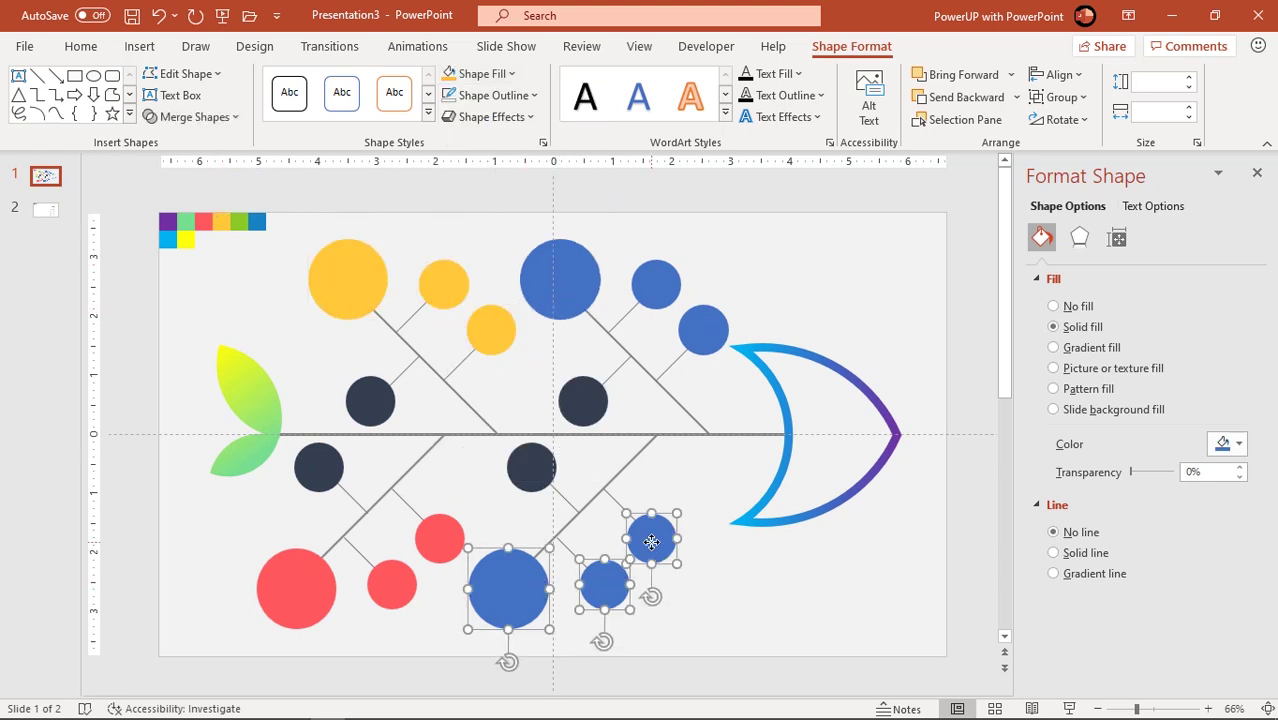
left_click(478, 73)
left_click(475, 386)
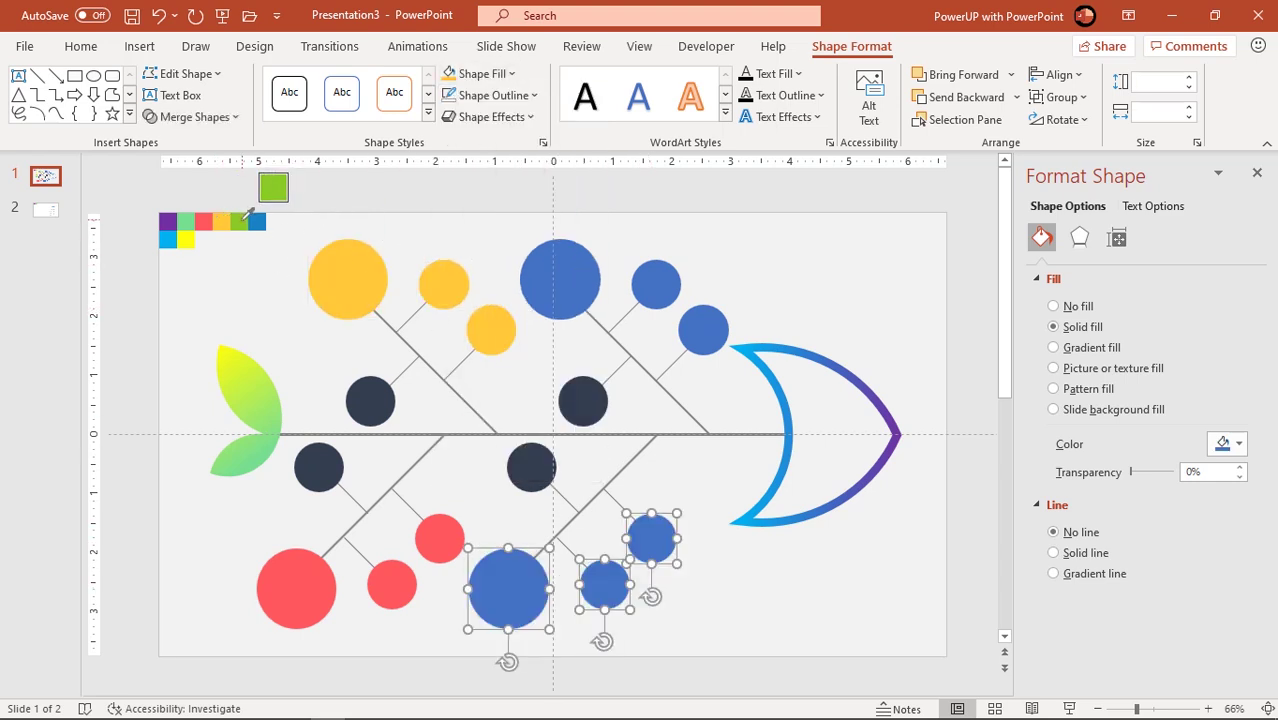
left_click(240, 220)
Step: Fill the large circle and two outer small circles of the upper bone near the head with the darker blue swatch's color
left_click(567, 286)
left_click(658, 286, "shift")
left_click(710, 332, "shift")
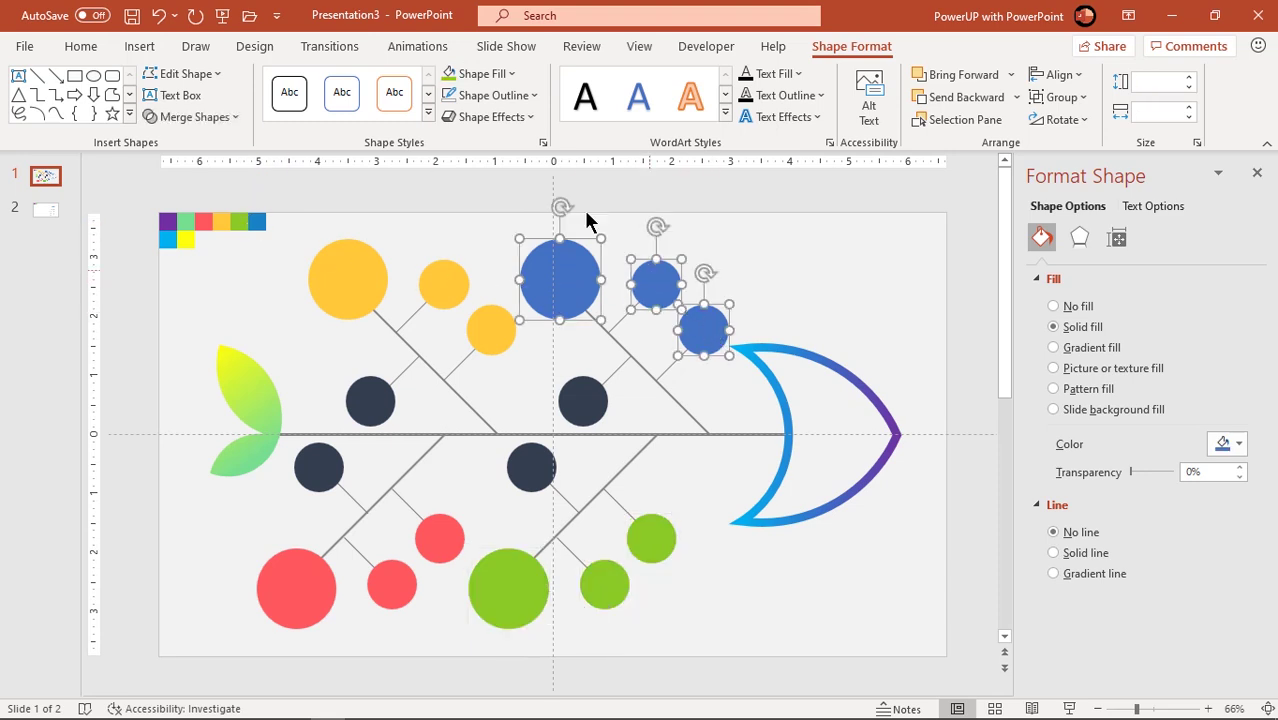
left_click(490, 75)
left_click(479, 386)
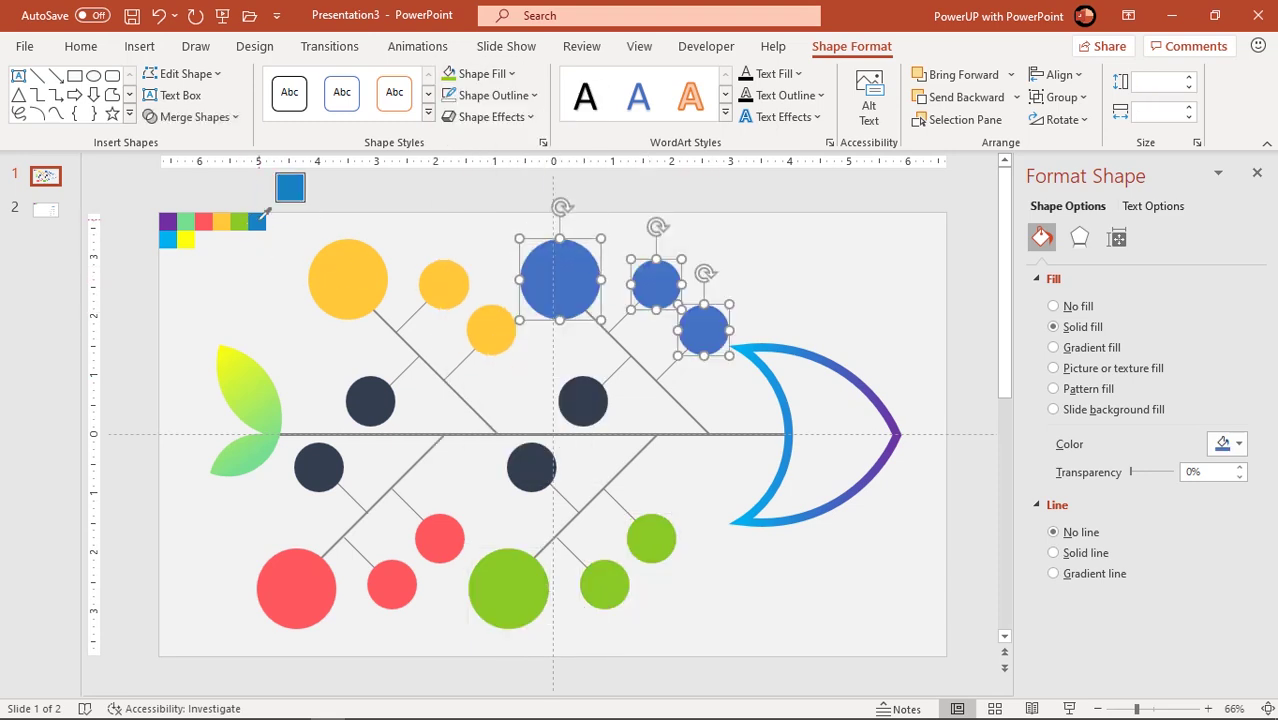
left_click(258, 221)
Step: Delete all the color swatch squares from the corner of the slide
left_click(265, 303)
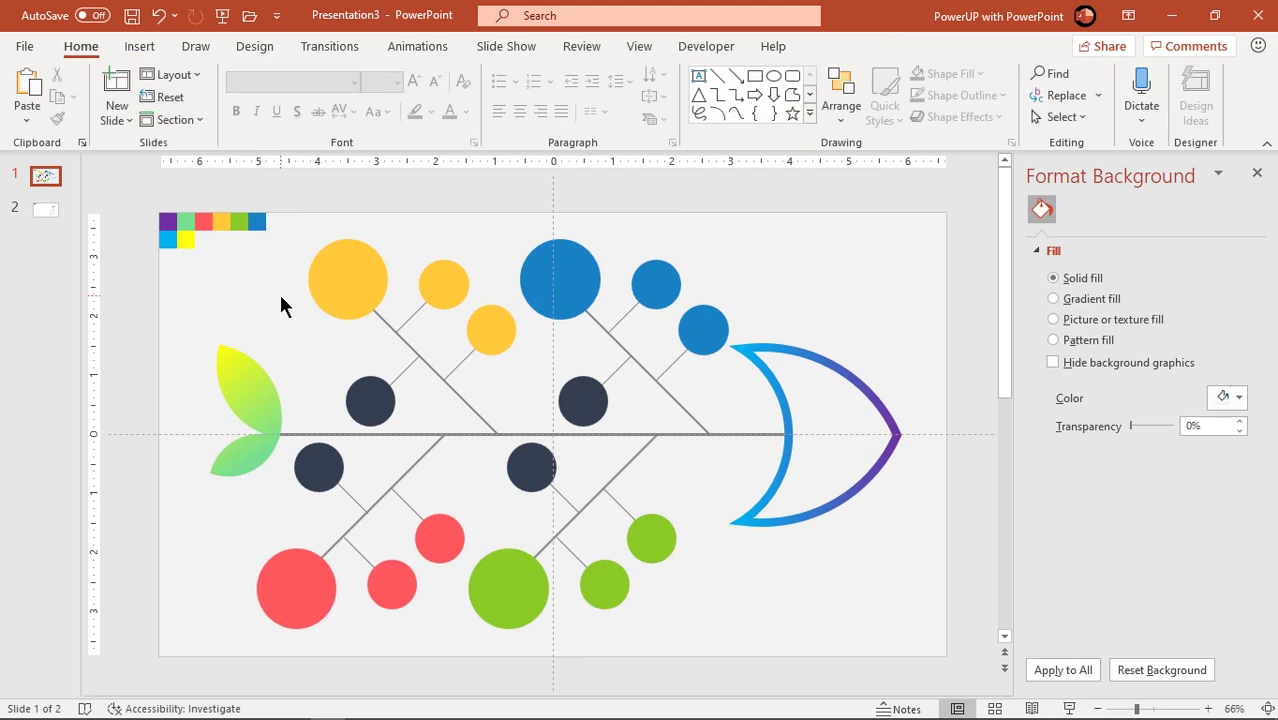
left_click_drag(156, 221, 277, 272)
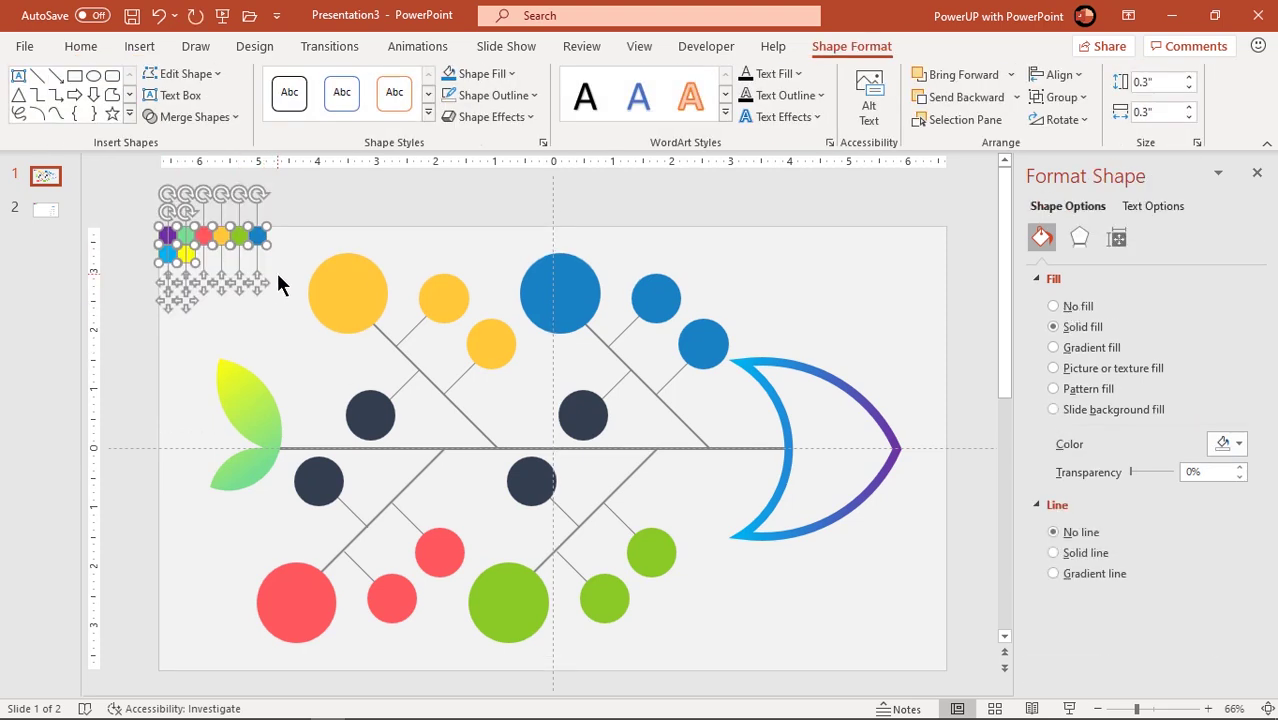
key("Delete")
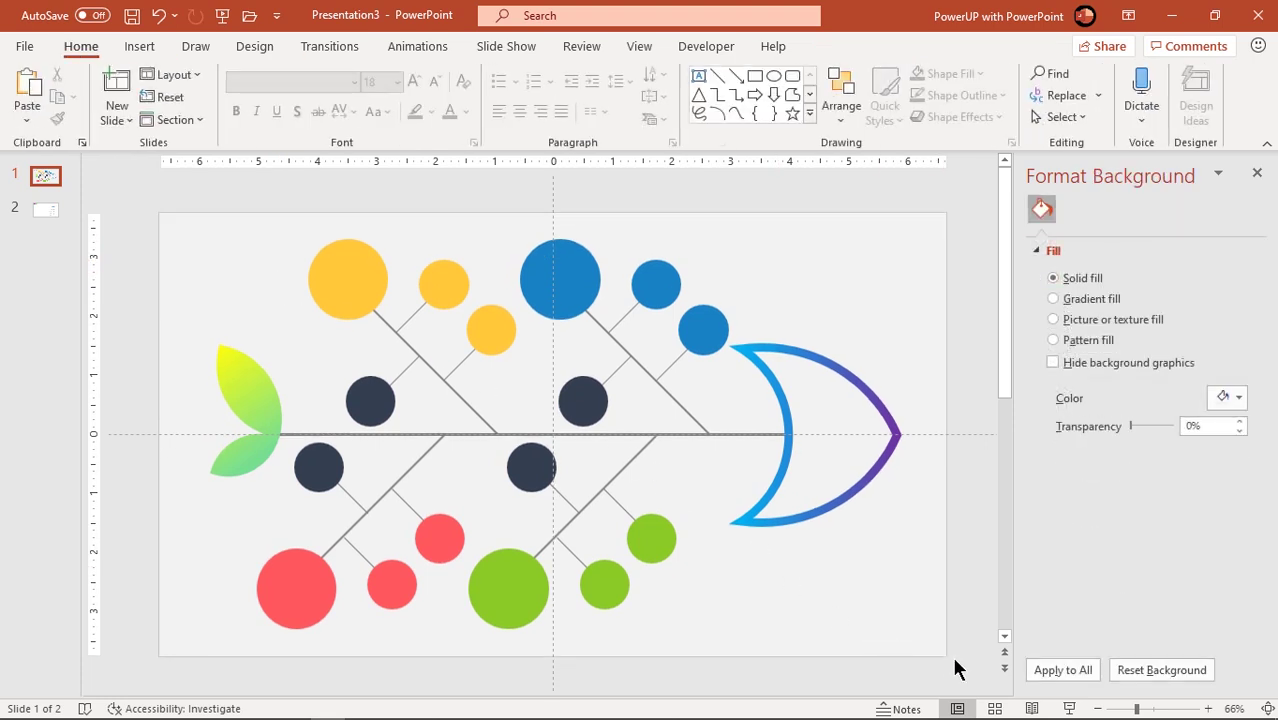
Step: Select every shape of the fishbone and apply the centered outer shadow preset
left_click_drag(954, 658, 131, 205)
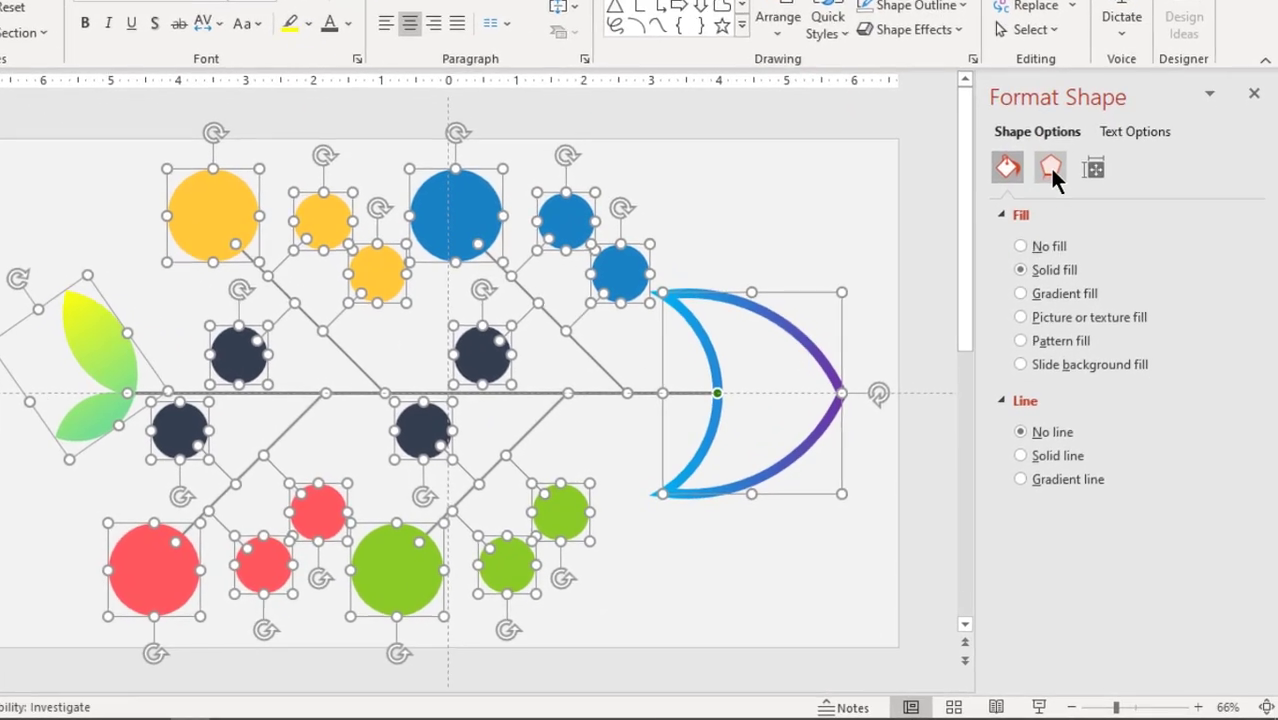
left_click(1079, 237)
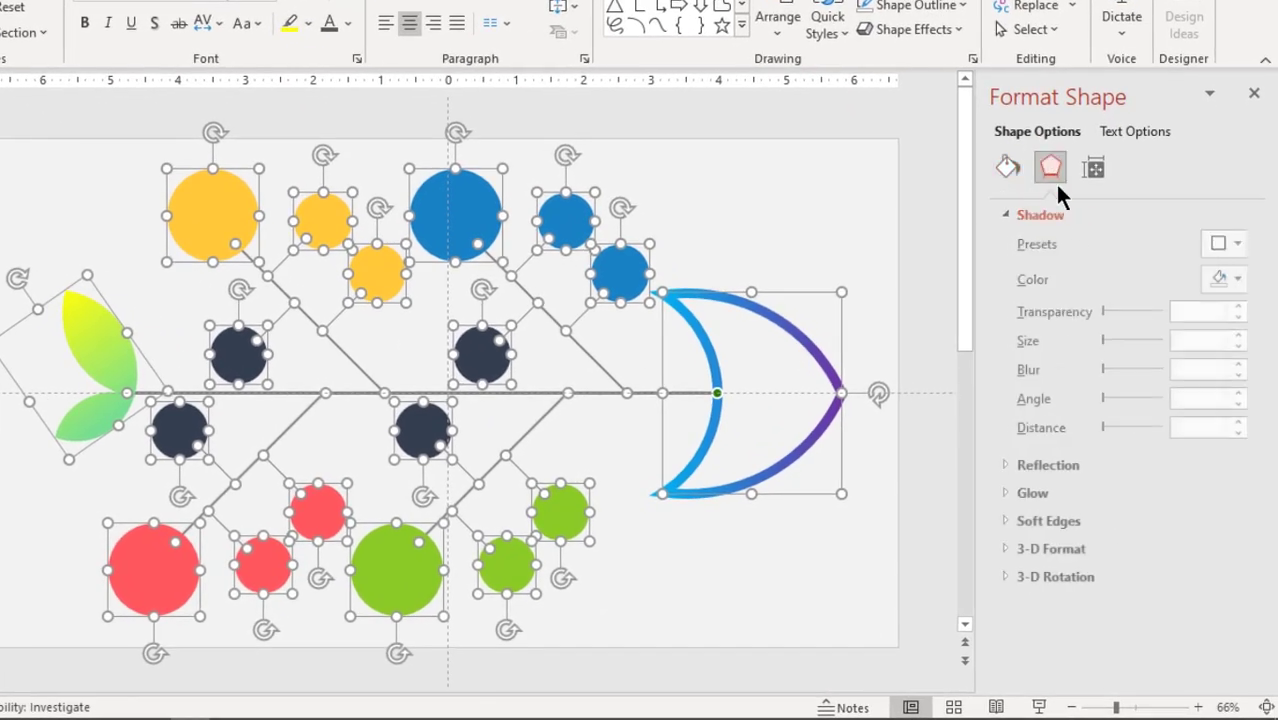
left_click(1219, 243)
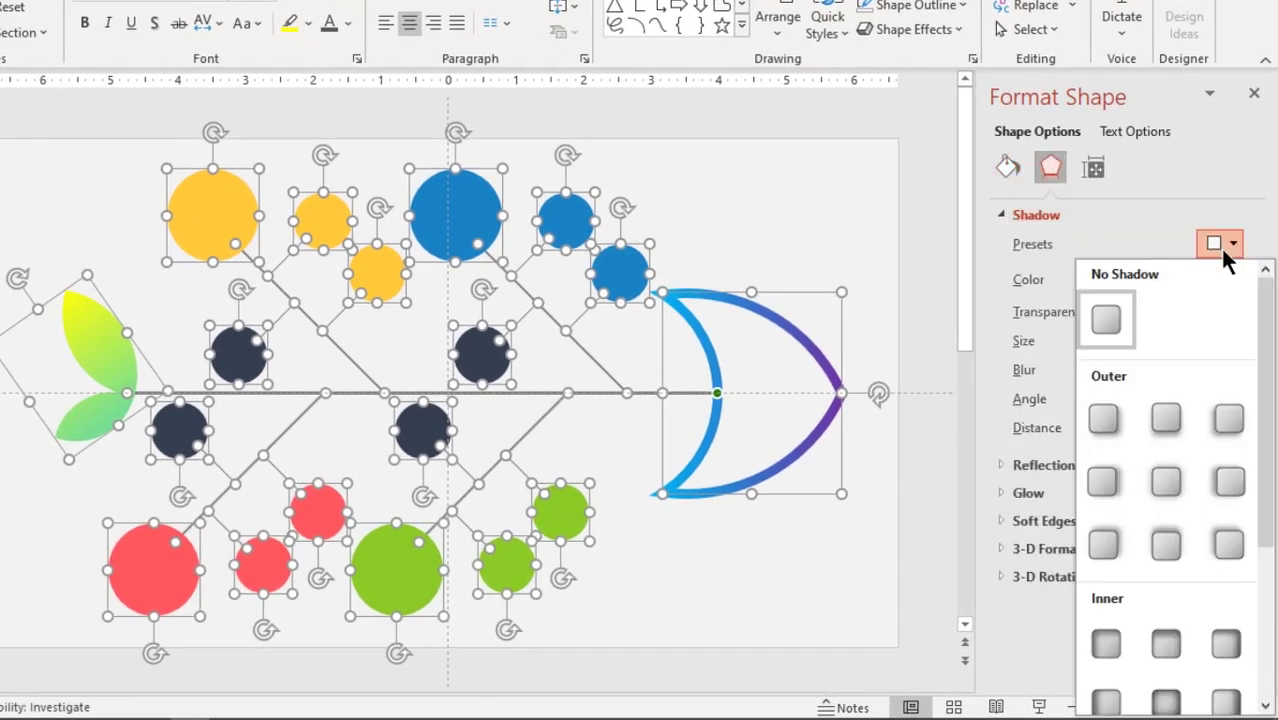
left_click(1166, 480)
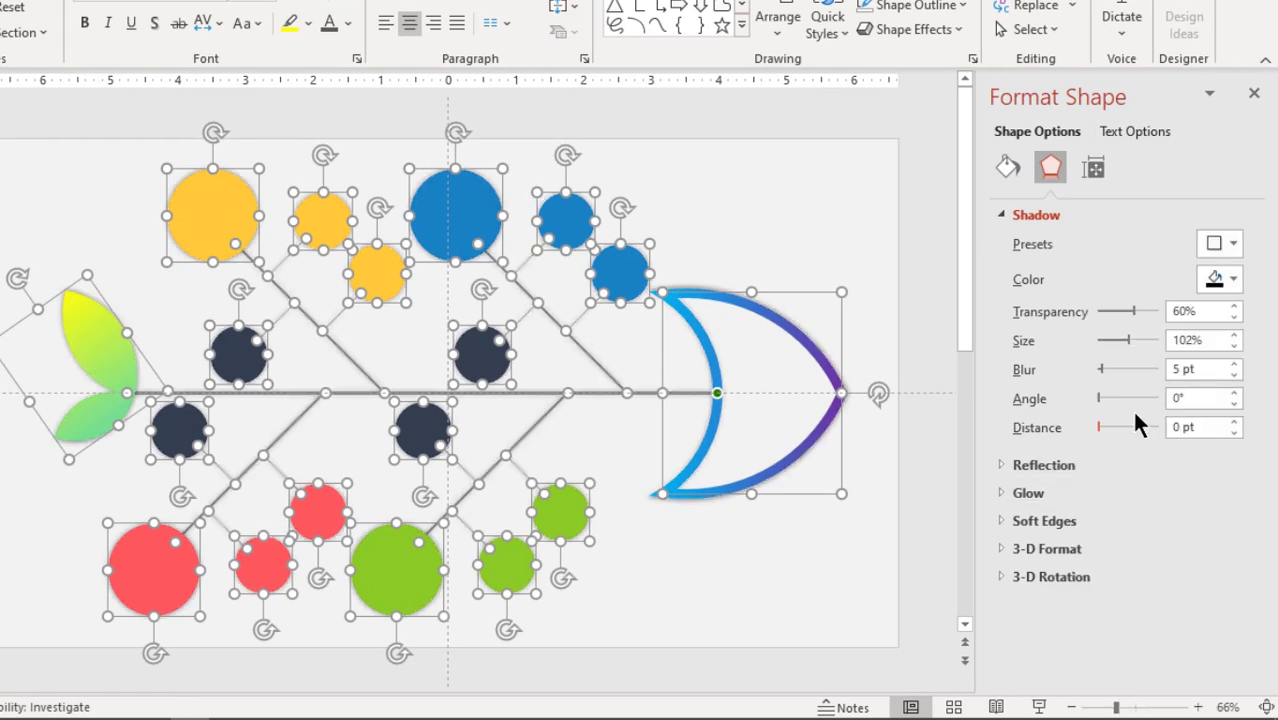
Step: Set the shadow's blur to 22 pt and its transparency to 46%, and close the formatting pane
left_click_drag(1101, 369, 1106, 371)
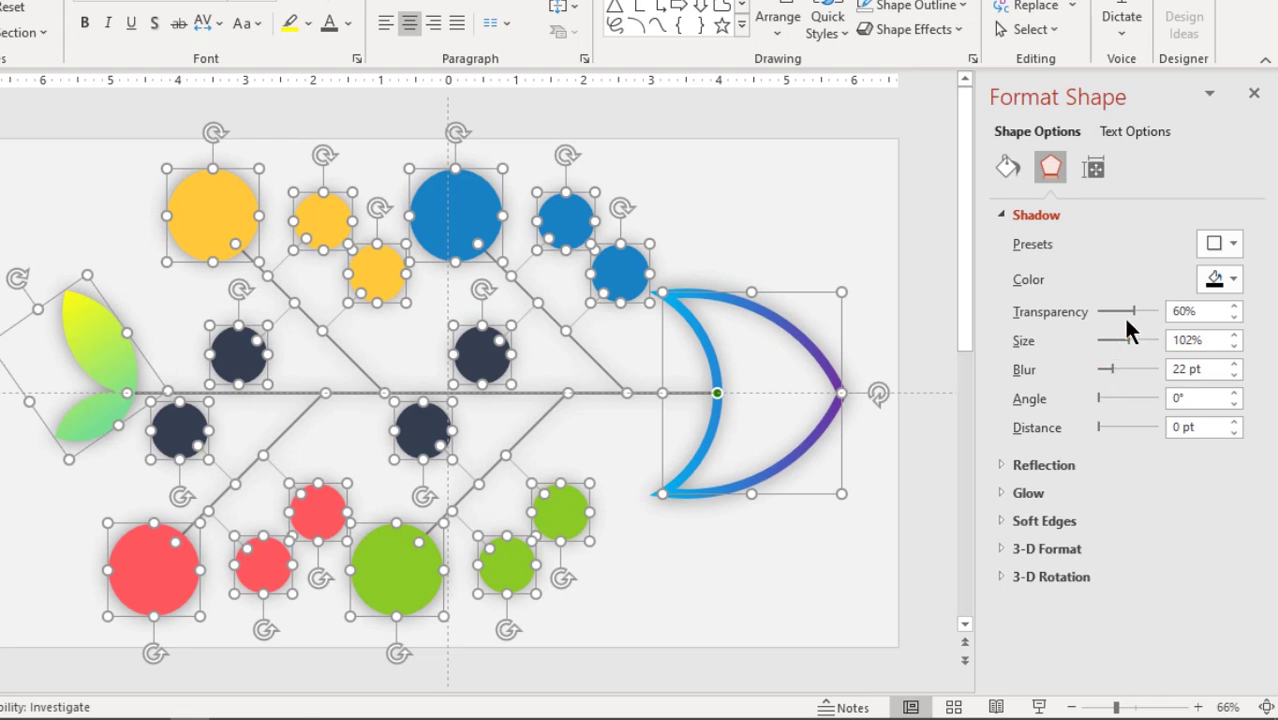
left_click_drag(1128, 321, 1124, 314)
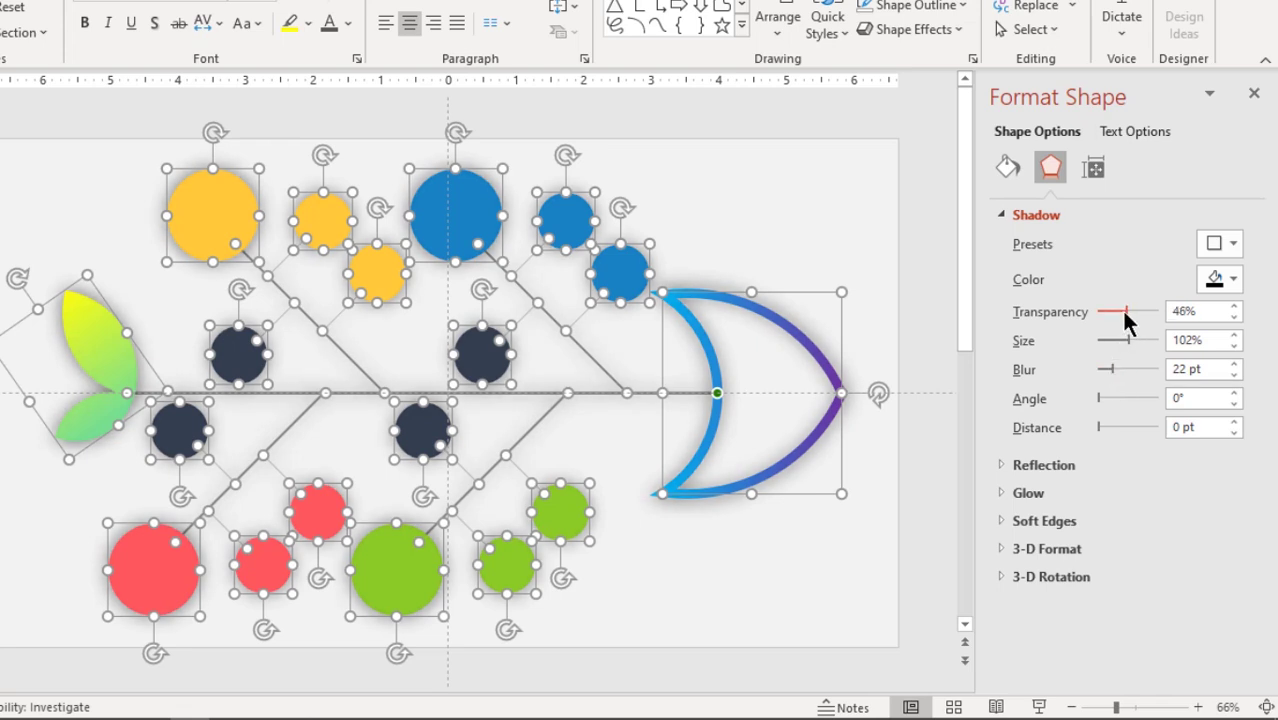
left_click(1254, 93)
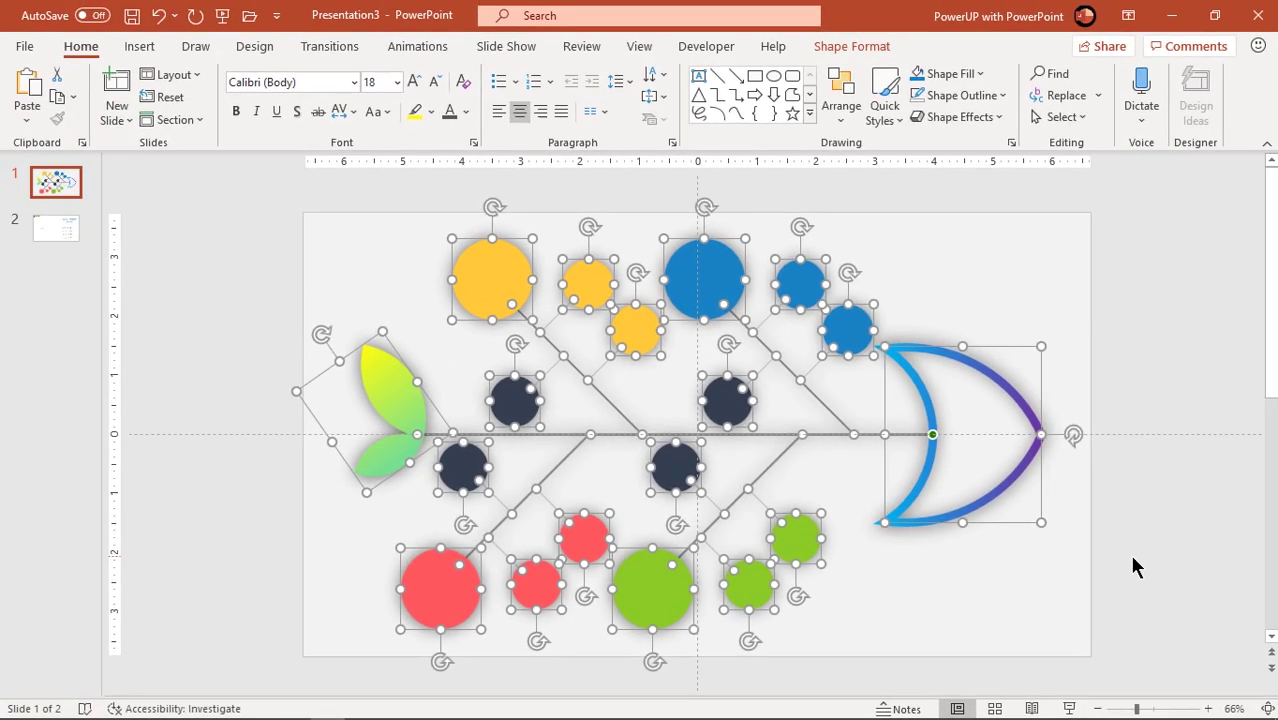
left_click(946, 525)
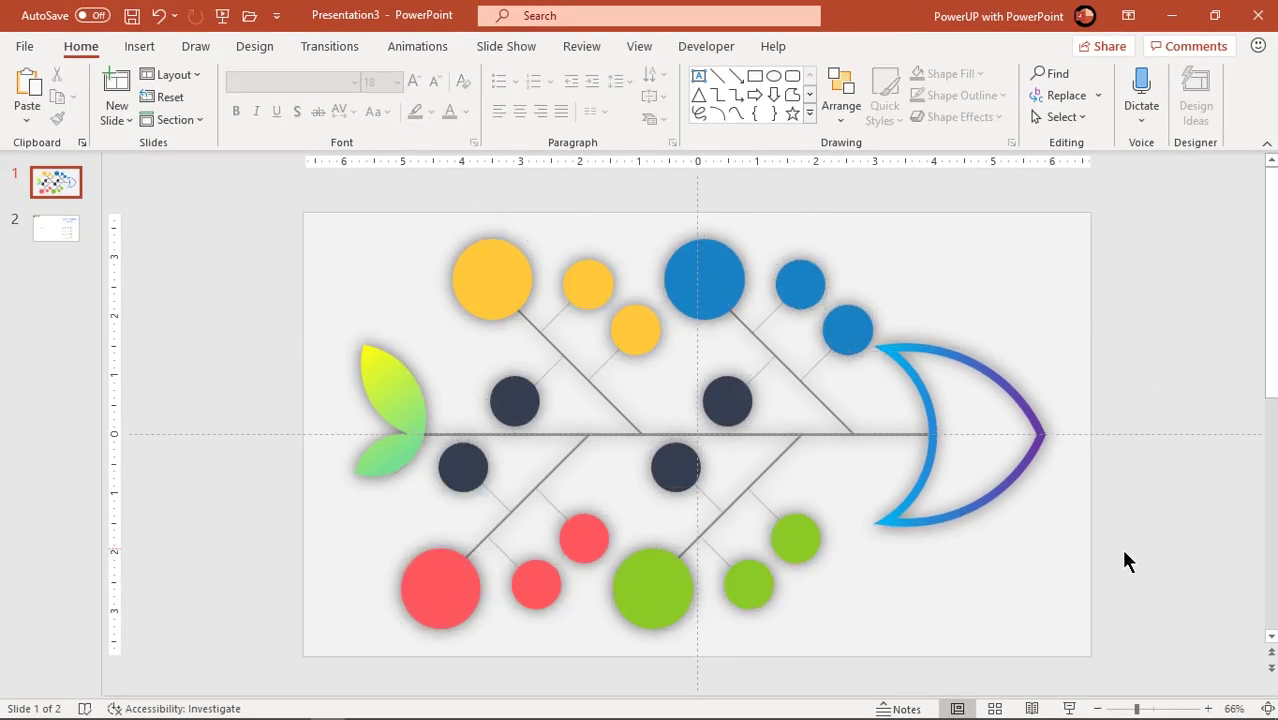
Step: Copy the TITLE and HEADING text boxes from slide 2 to slide 1, place HEADING inside the fish head and enlarge the text one size
left_click(56, 229)
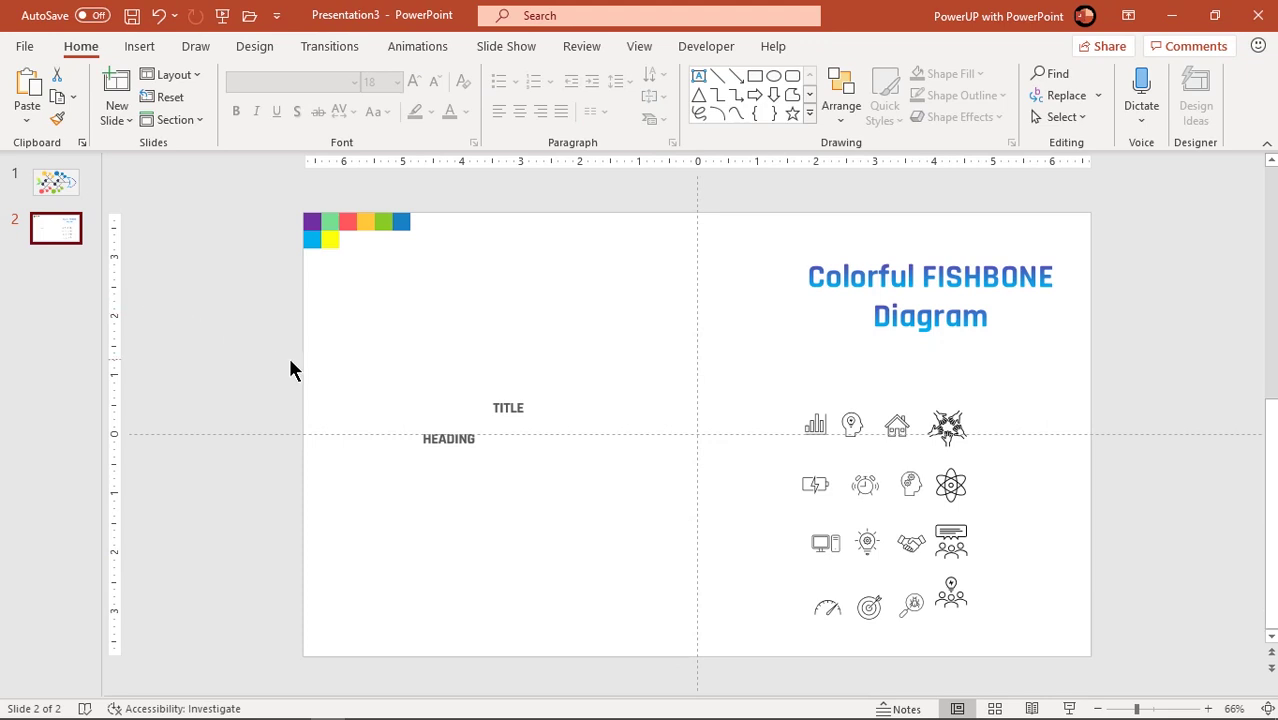
left_click_drag(291, 369, 572, 497)
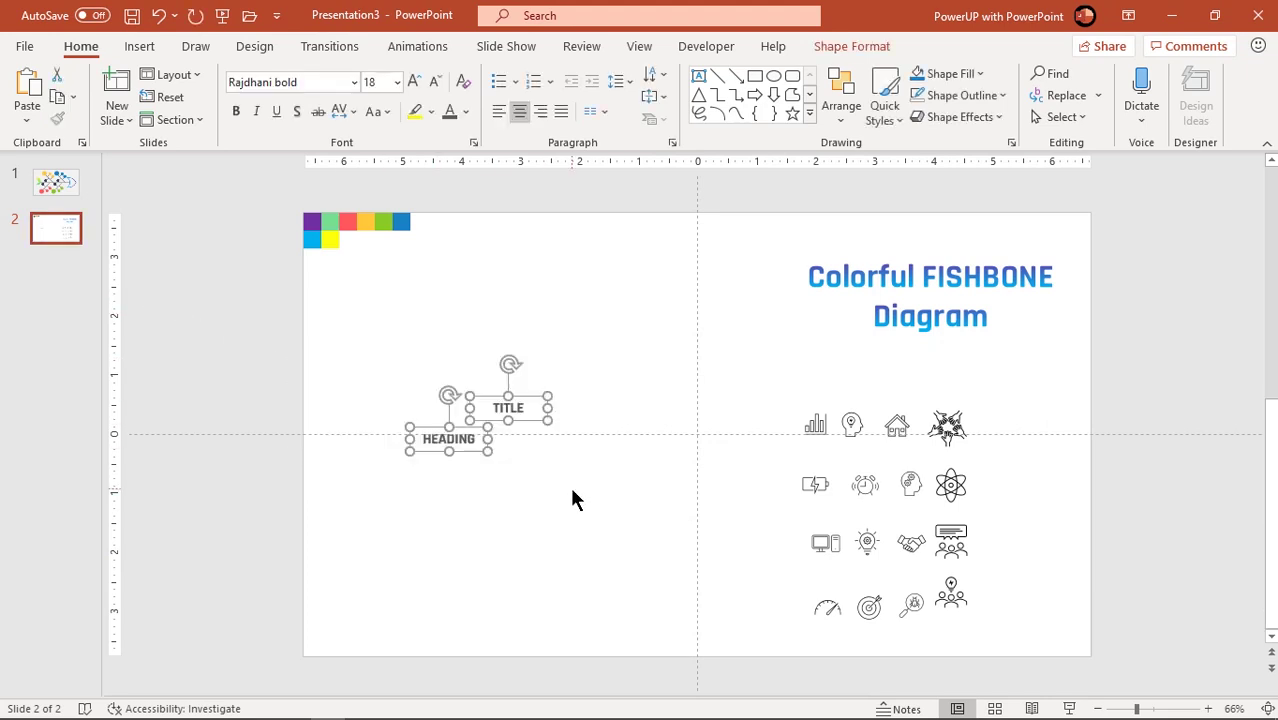
left_click(62, 190)
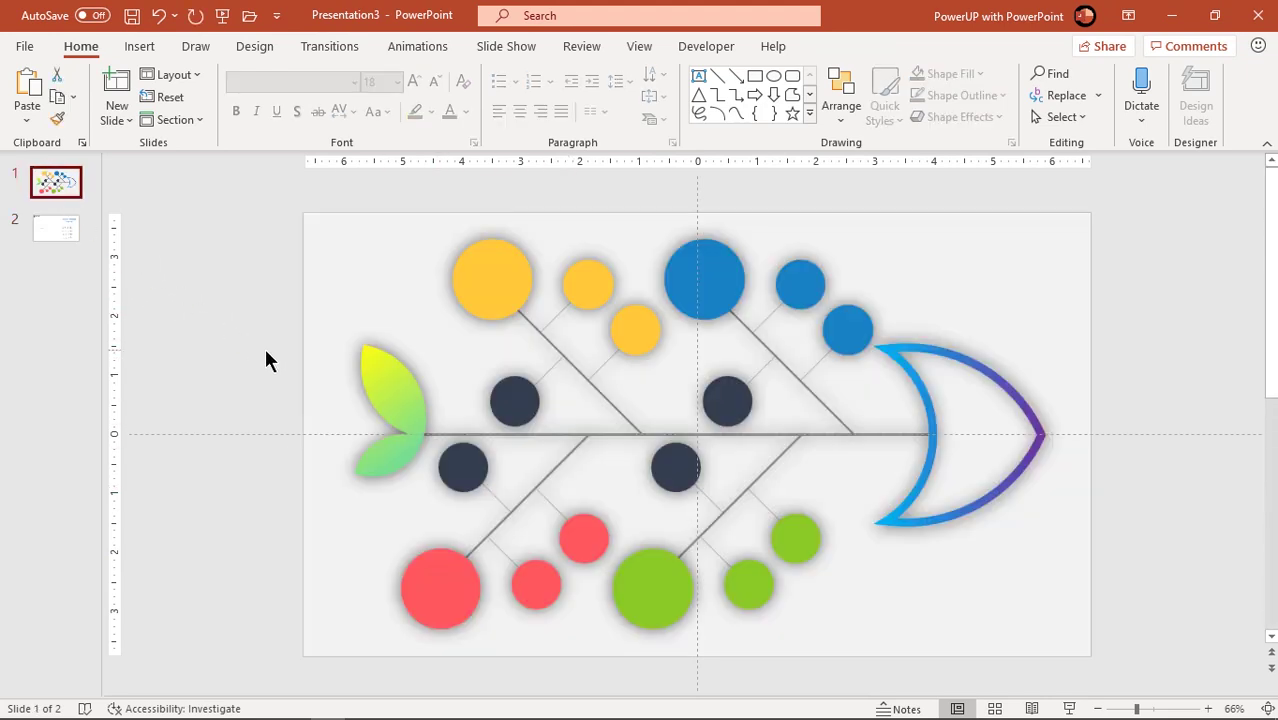
key("ctrl+v")
left_click_drag(418, 442, 1030, 440)
left_click(414, 82)
Step: Place copies of the TITLE label beside the four large circles at the outer ends of the bones
left_click(434, 257)
left_click_drag(434, 257, 613, 651, "ctrl")
left_click_drag(613, 651, 655, 265, "ctrl")
Step: Add smaller TITLE labels with looser character spacing, rotated to run along each of the four diagonal bones
left_click_drag(660, 322, 837, 493, "ctrl")
left_click(435, 81)
left_click(346, 115)
left_click(360, 214)
left_click_drag(844, 459, 870, 515)
left_click_drag(828, 478, 520, 525)
left_click(338, 520)
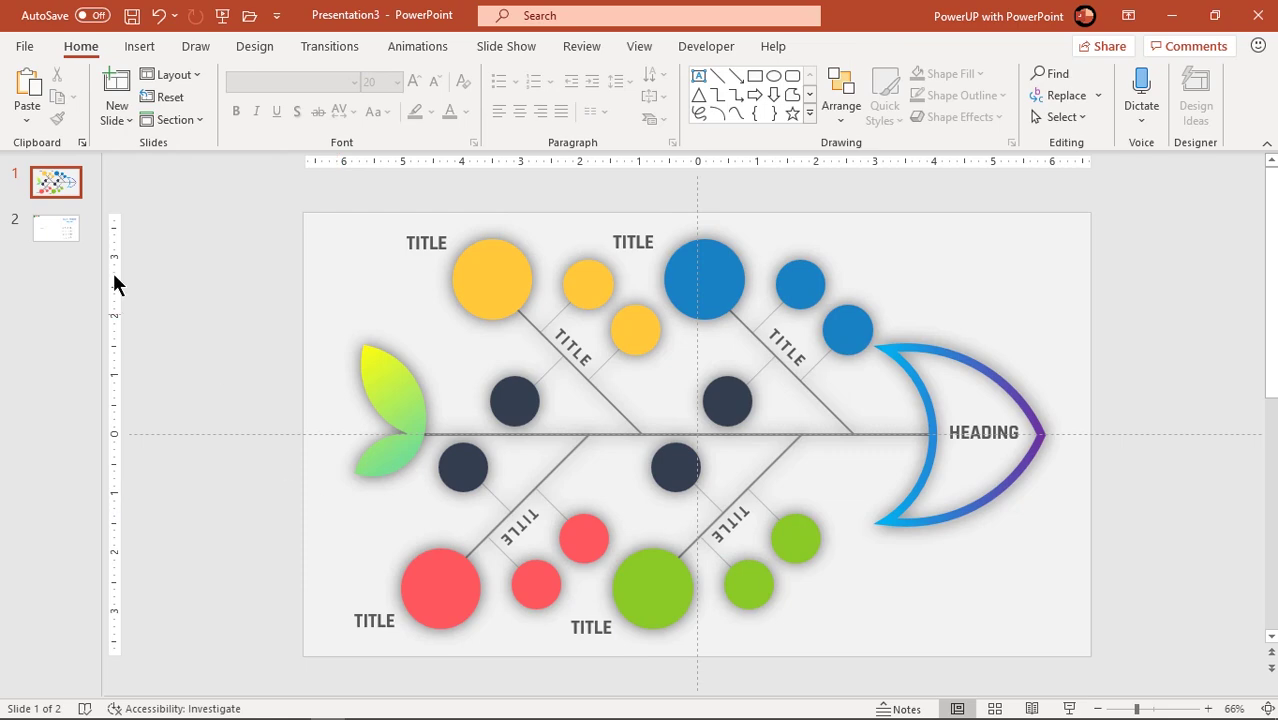
Step: Copy all the icons from slide 2 to slide 1 and move them off beside the fish head
left_click(56, 228)
left_click_drag(1024, 652, 743, 390)
key("ctrl+c")
left_click(76, 182)
key("ctrl+v")
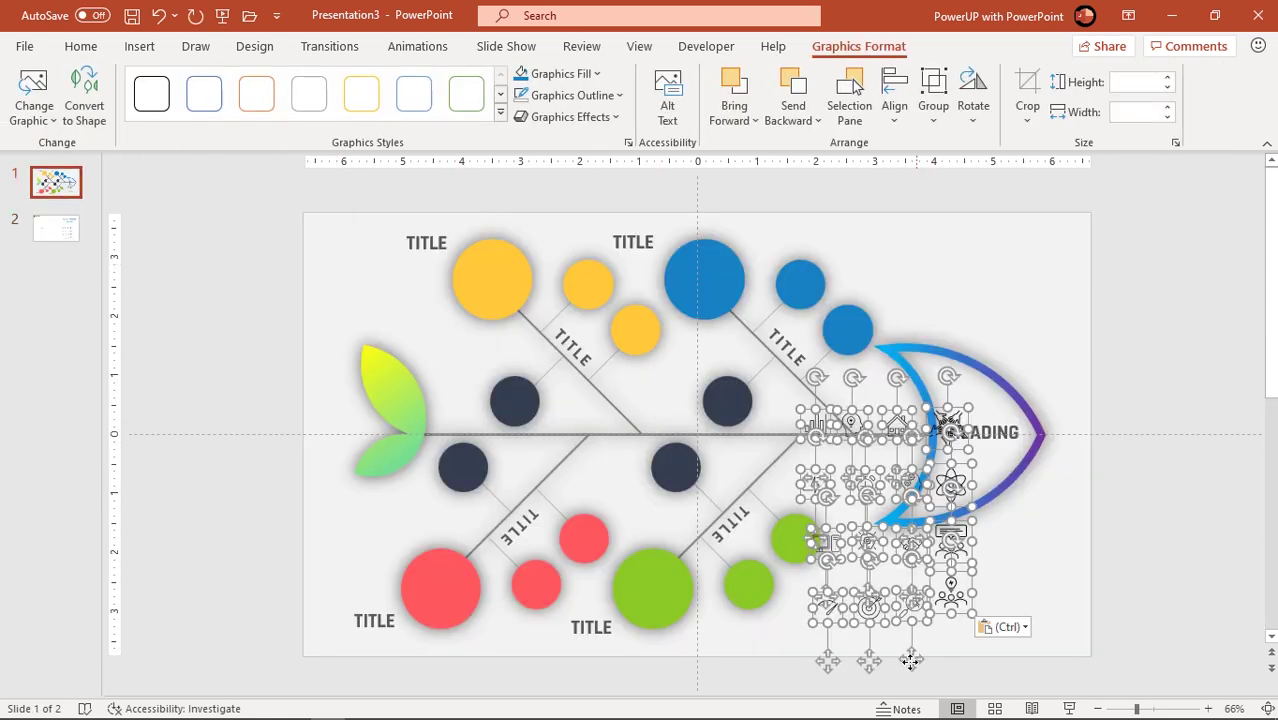
left_click_drag(909, 662, 1147, 612)
Step: Place the joined-hands, atom, group-with-speech-box and group-with-pin icons on the large blue, green, red and yellow circles respectively
left_click_drag(1200, 375, 708, 289)
left_click_drag(1200, 433, 651, 590)
left_click_drag(1200, 491, 440, 590)
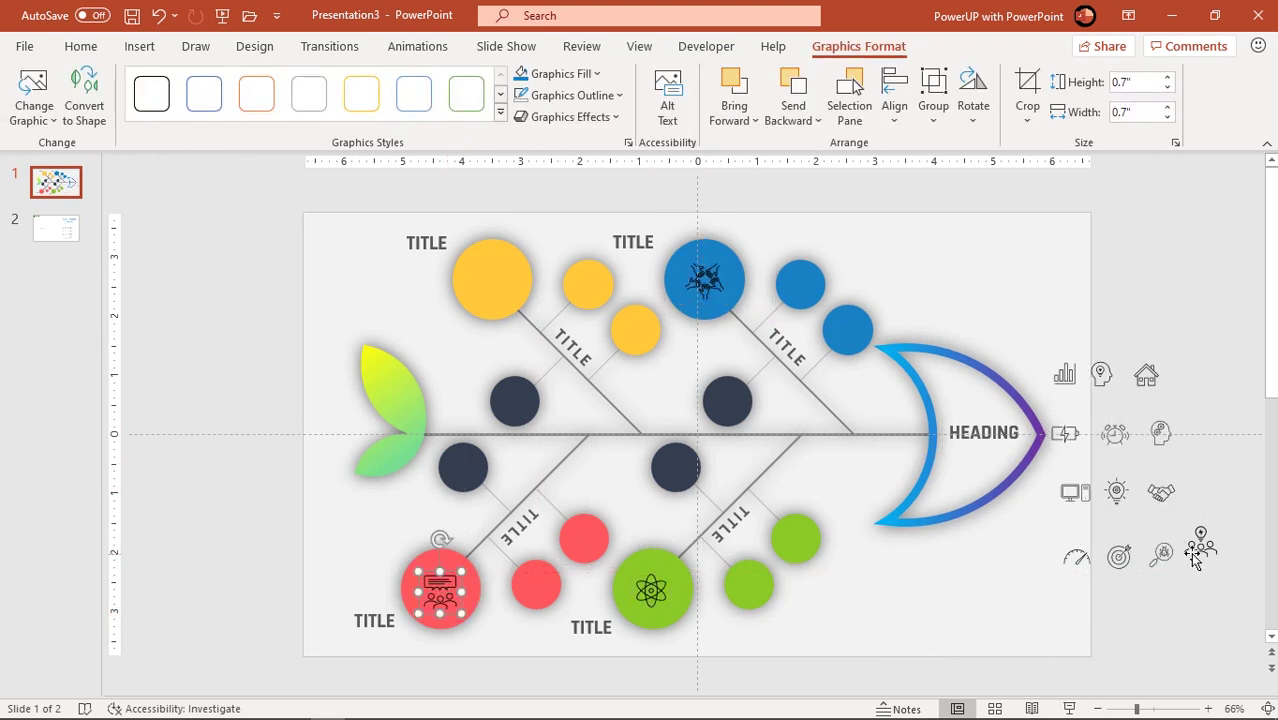
left_click_drag(1200, 553, 490, 280)
Step: Place the house, head-with-gears and handshake icons on the blue bone's small circles, and the magnifier, target and gauge icons on the green bone's
left_click_drag(1146, 374, 800, 286)
left_click_drag(1160, 432, 848, 330)
left_click_drag(1160, 491, 727, 401)
left_click_drag(1162, 553, 802, 558)
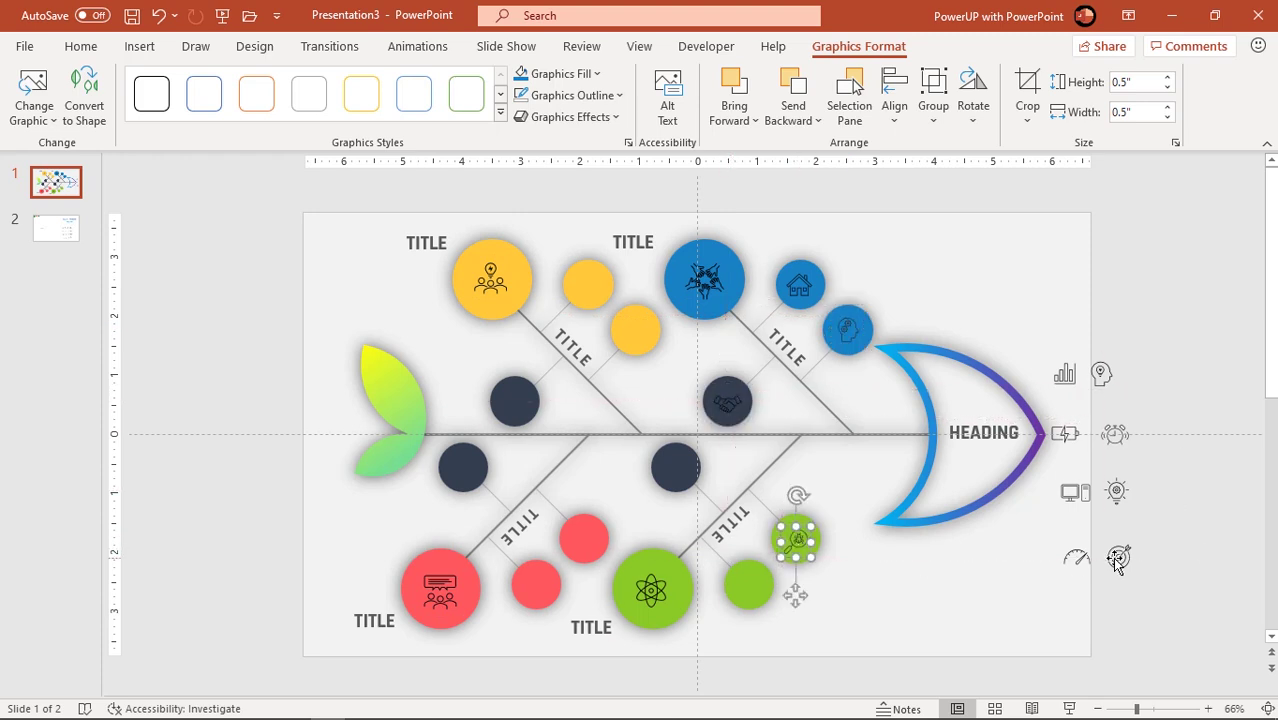
left_click_drag(1118, 558, 750, 585)
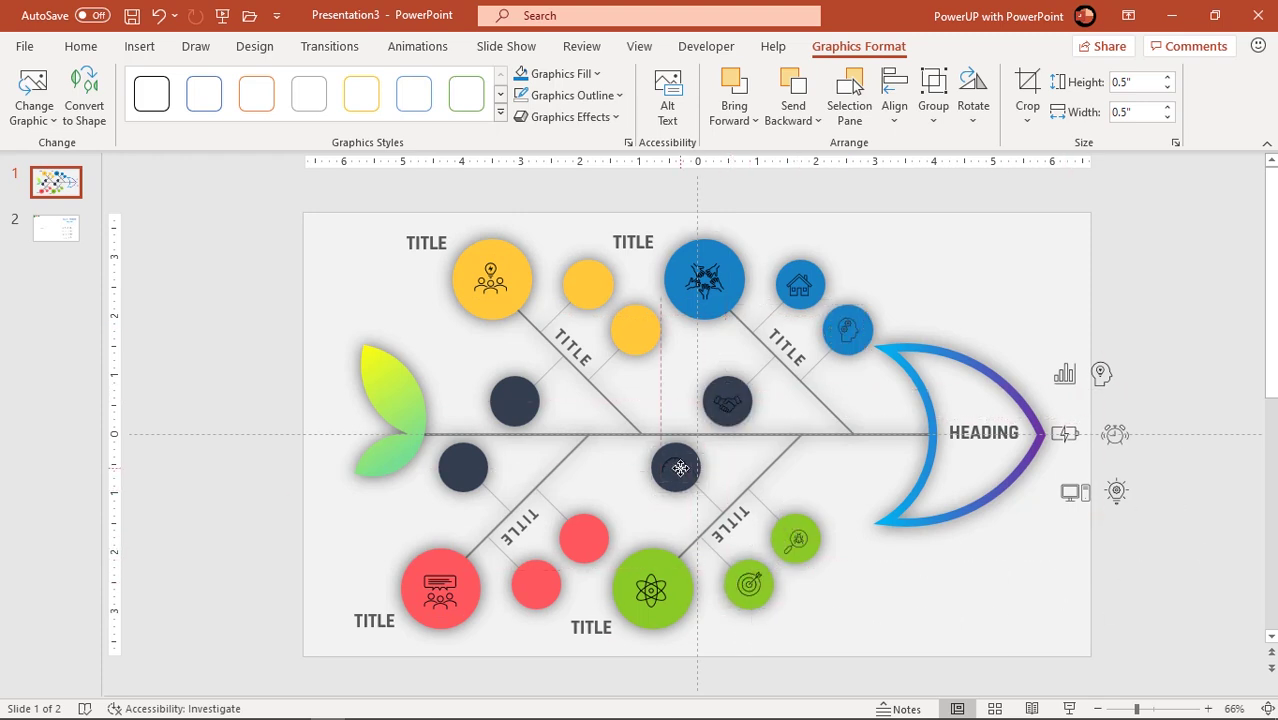
left_click_drag(680, 468, 678, 467)
Step: Place the lightbulb, alarm clock and battery icons on the yellow bone's small circles, and the head-with-bulb, computer and bar chart icons on the red bone's
left_click_drag(1116, 490, 636, 331)
left_click_drag(1115, 433, 588, 284)
left_click_drag(1065, 433, 515, 402)
left_click_drag(1103, 378, 584, 538)
left_click_drag(1075, 492, 463, 467)
left_click_drag(1064, 377, 537, 589)
Step: Fill the computer, battery, gauge and handshake icons on the four dark circles with white
left_click(463, 467)
left_click(515, 402, "shift")
left_click(676, 467, "shift")
left_click(727, 403, "shift")
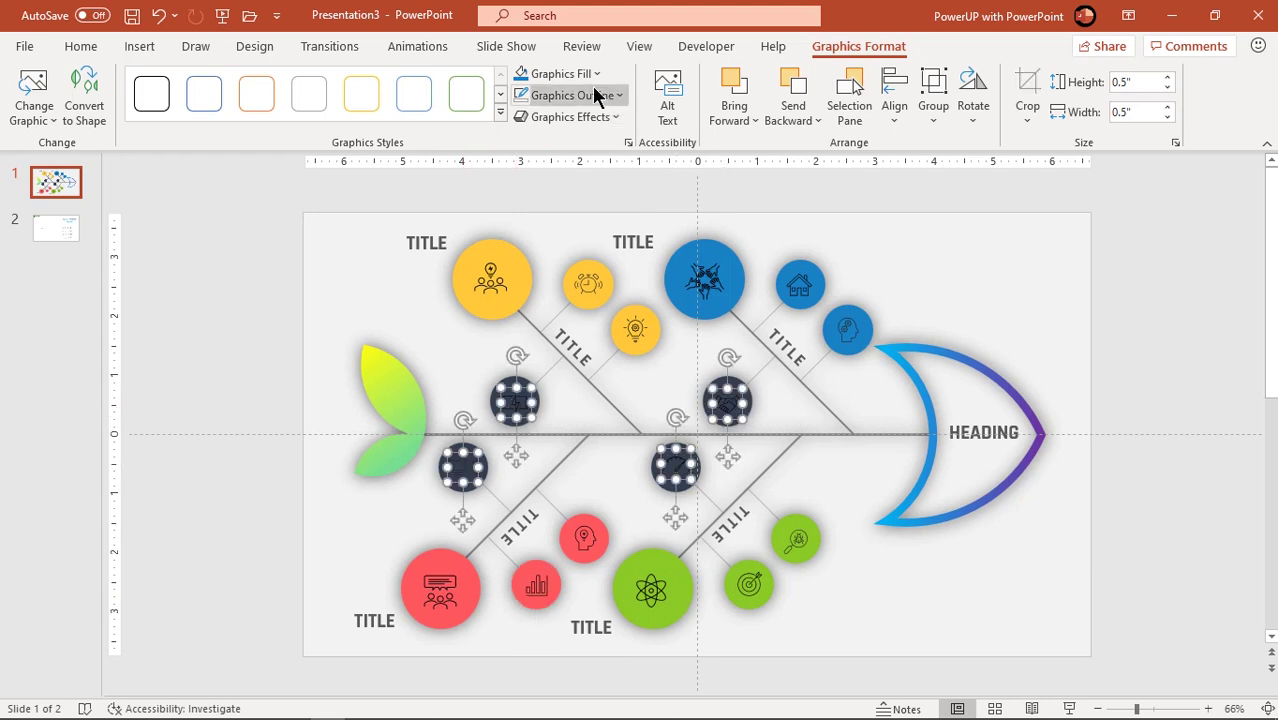
left_click(597, 74)
left_click(528, 118)
left_click(256, 371)
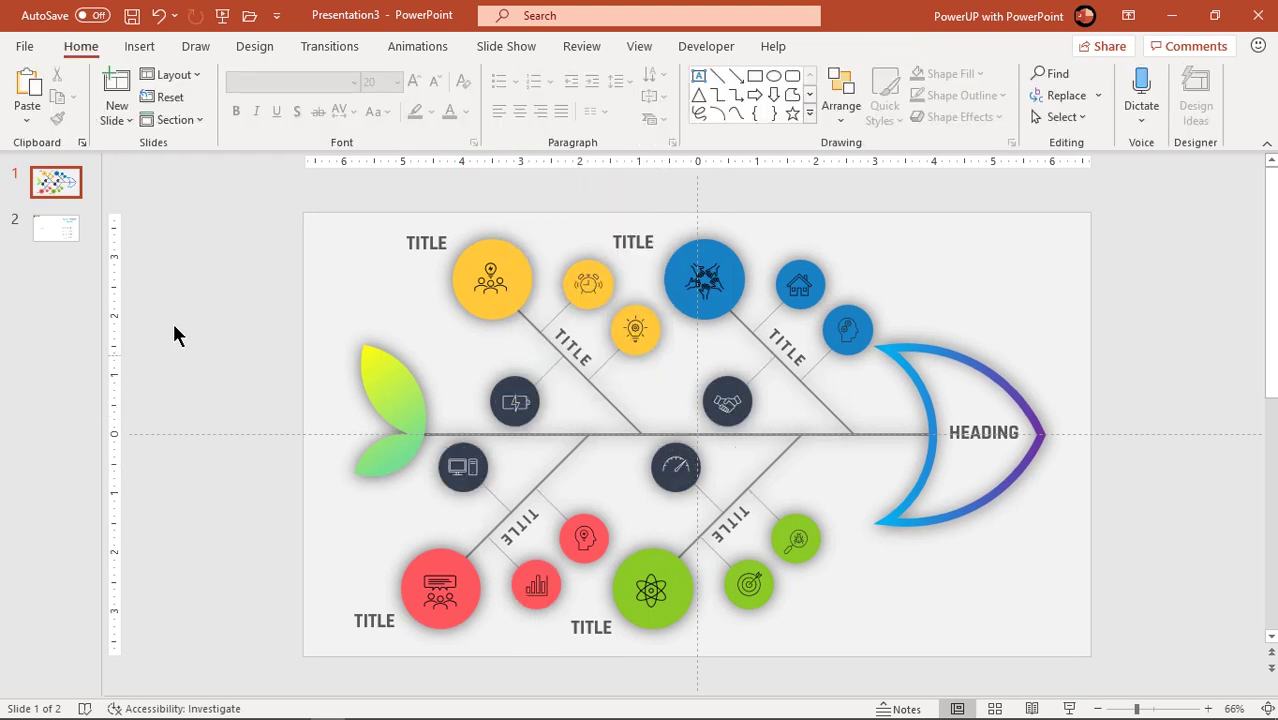
Step: Copy the "Colorful FISHBONE Diagram" title from slide 2 to slide 1 and position it above the fish head
scroll(105, 306, "down", 1)
left_click(901, 341)
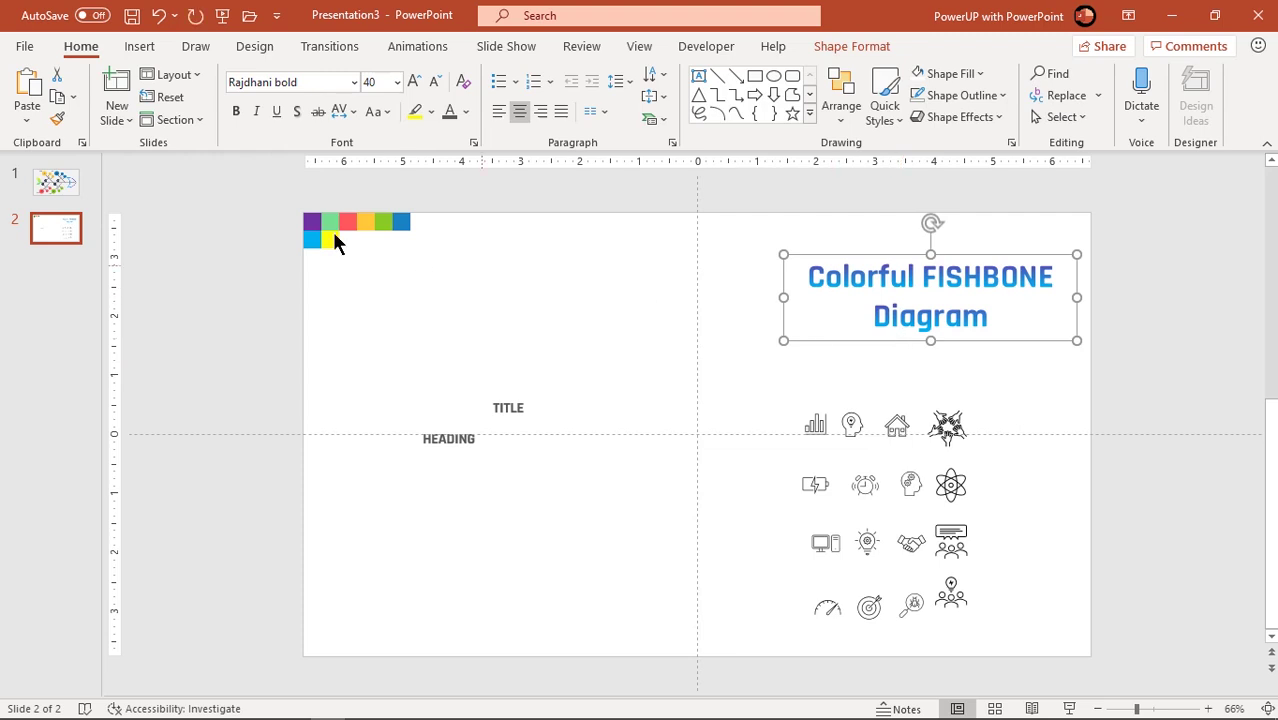
key("ctrl+c")
left_click(80, 190)
key("ctrl+v")
left_click_drag(1024, 345, 1036, 307)
left_click(1153, 401)
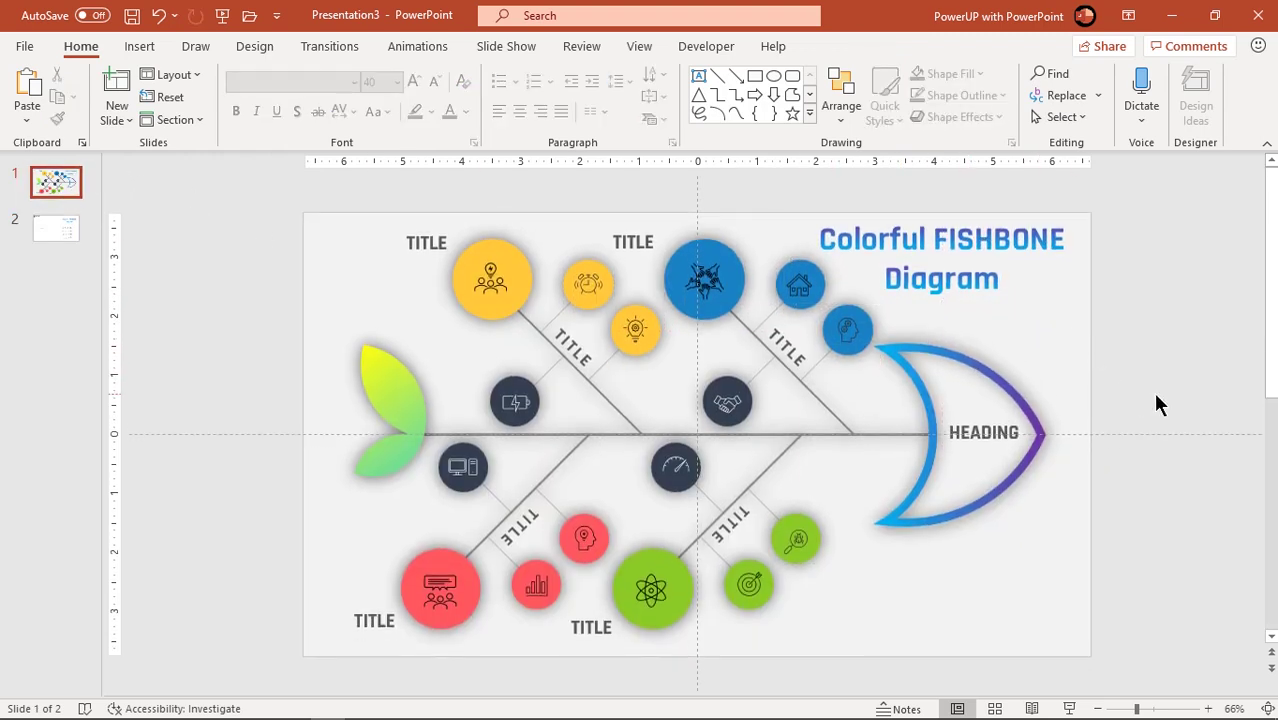